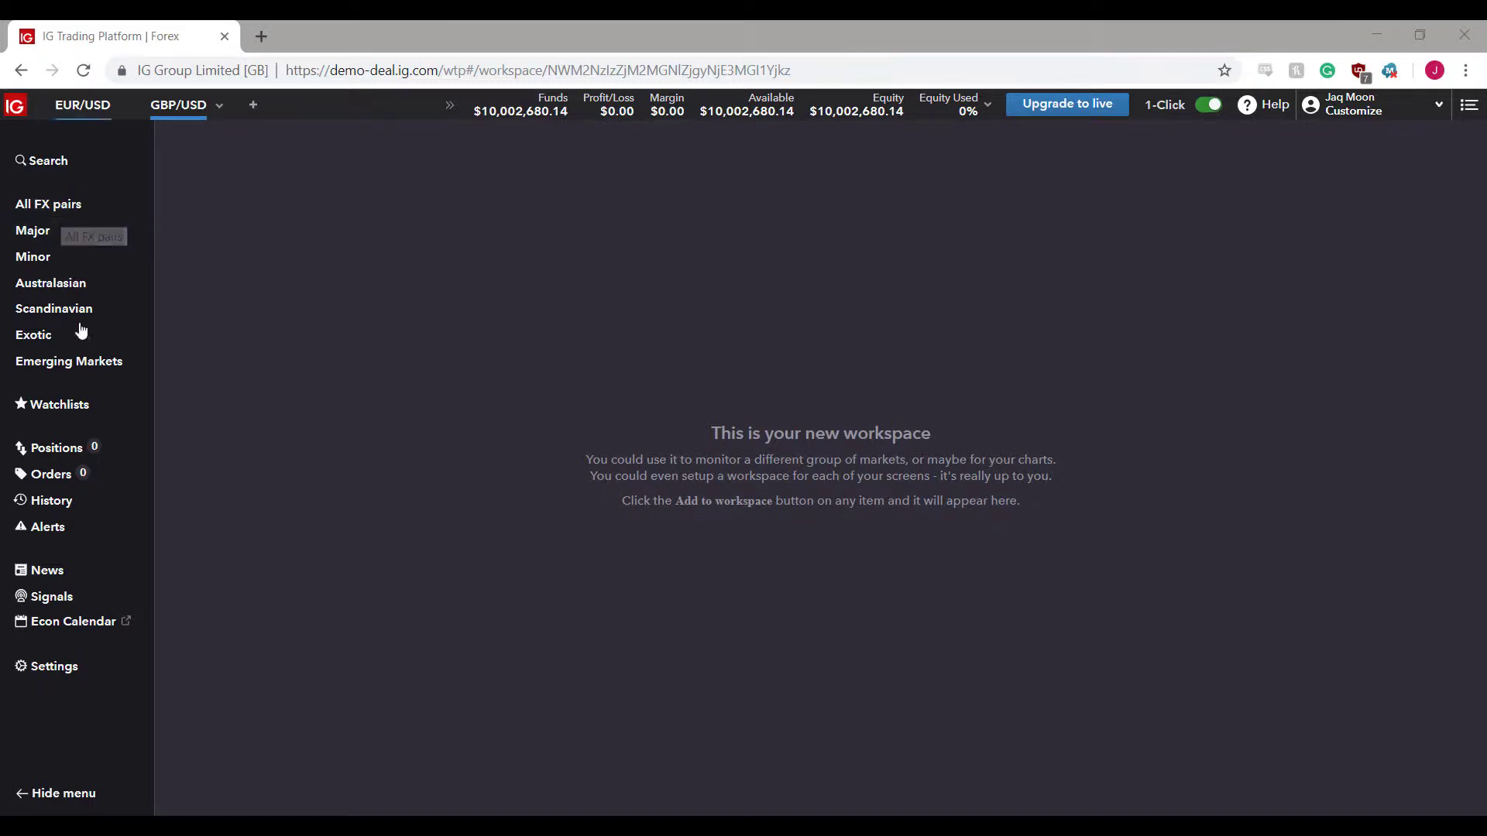
Open EUR/USD from the list of all FX pairs, add it to the workspace and maximize its chart
click(43, 203)
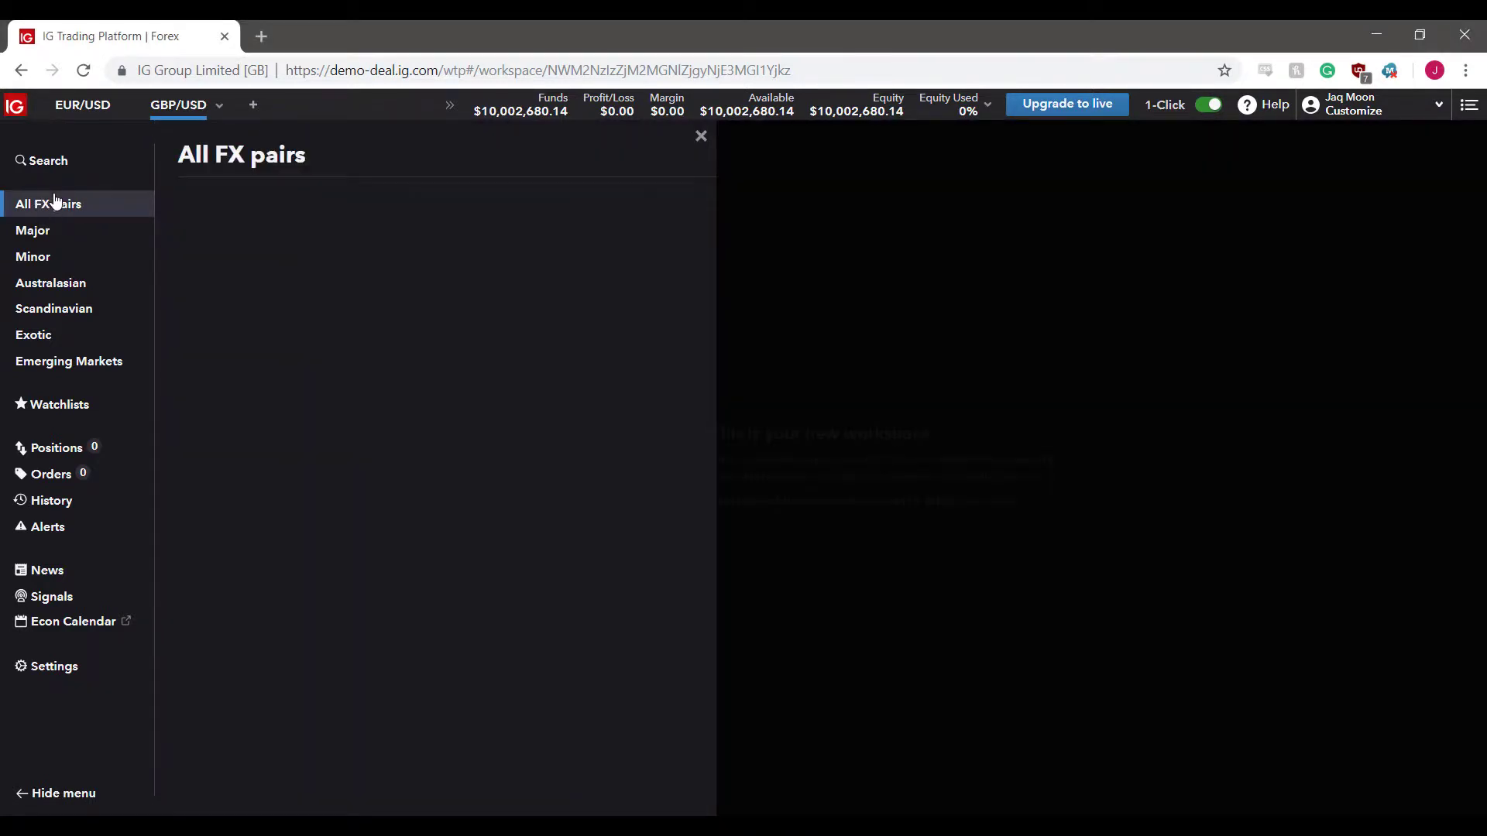
click(225, 235)
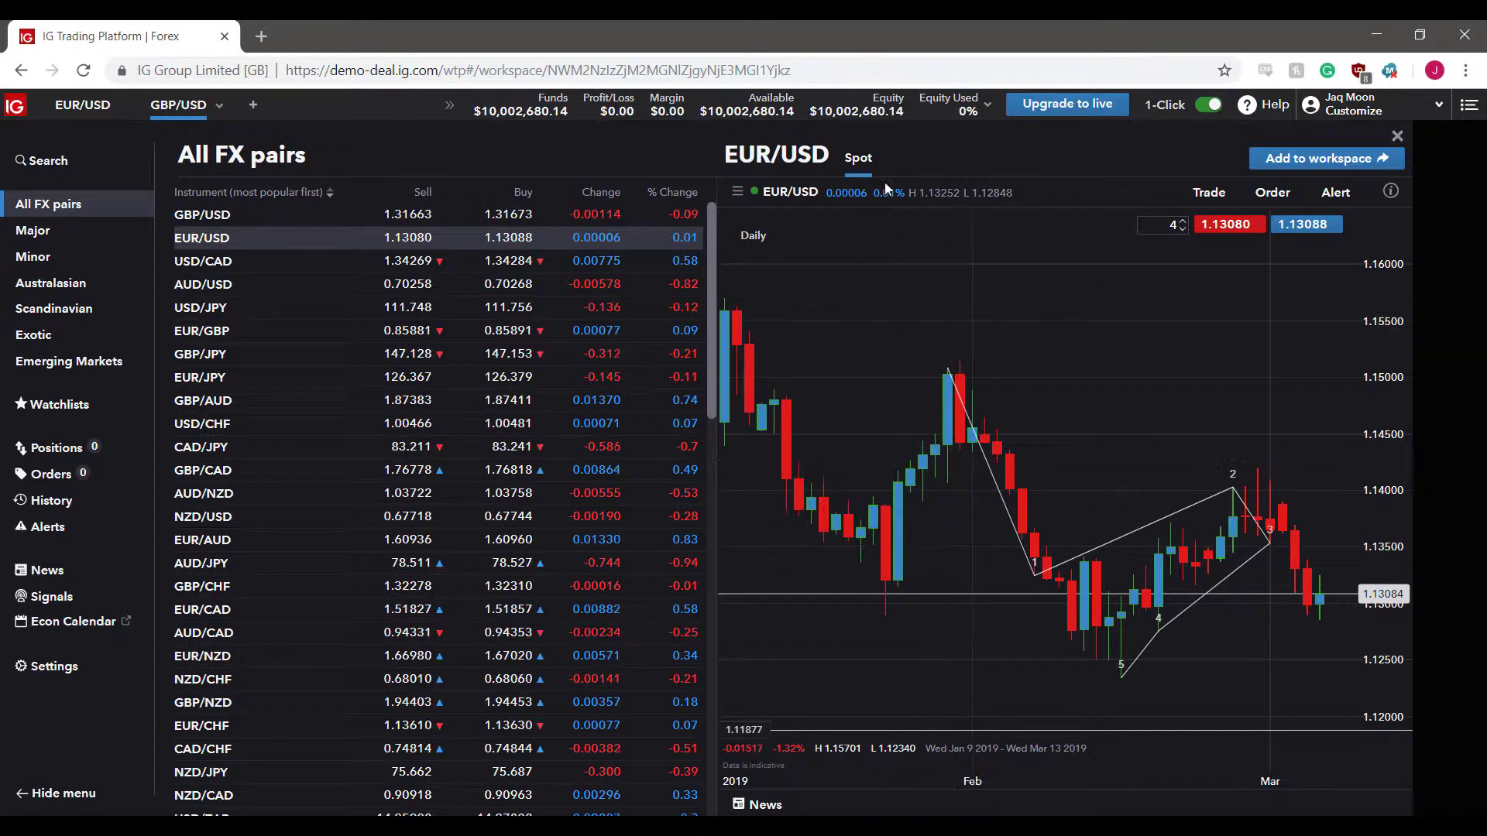
click(1312, 165)
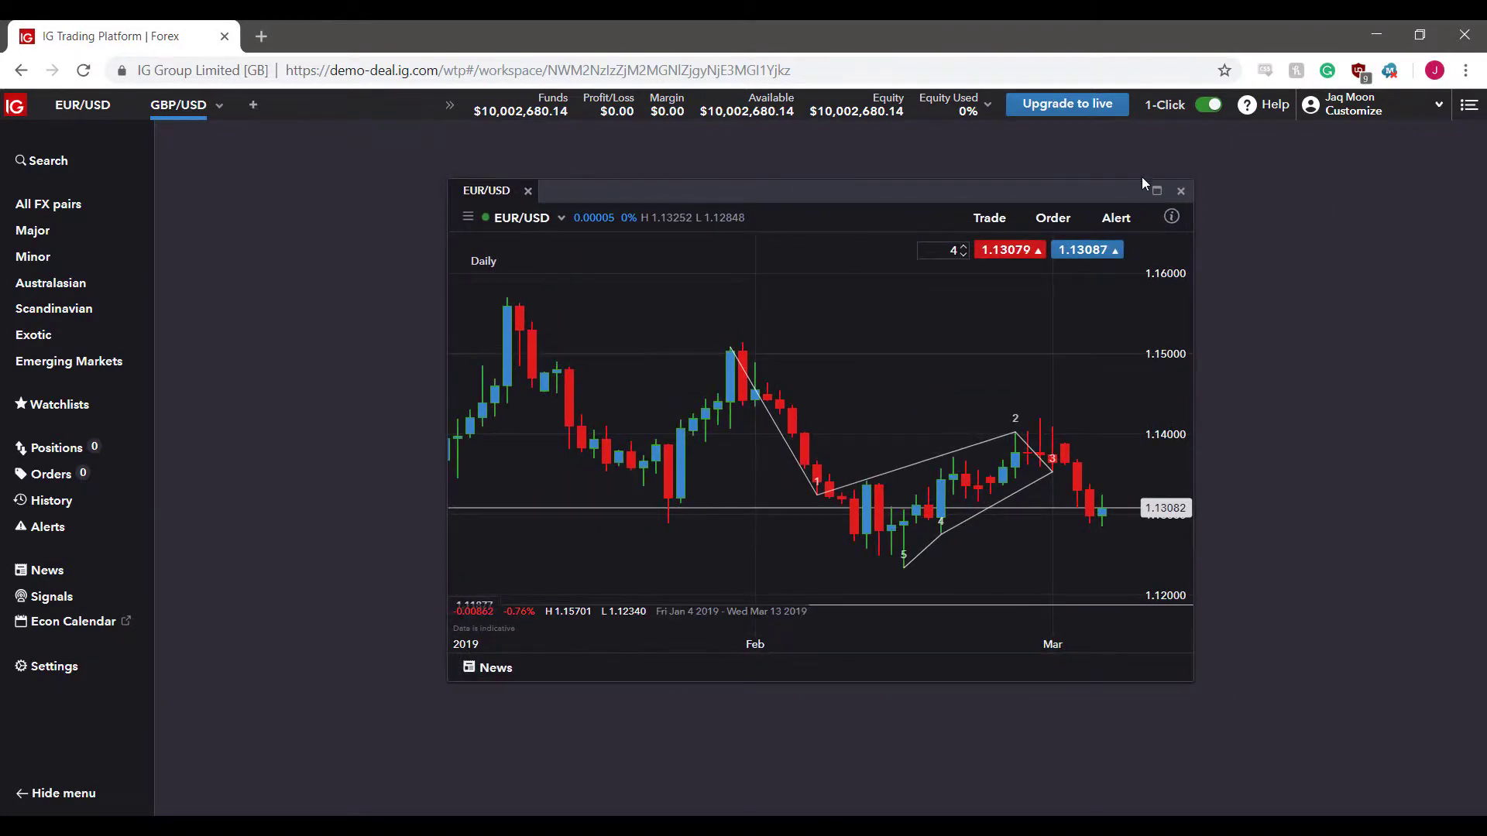
click(1157, 191)
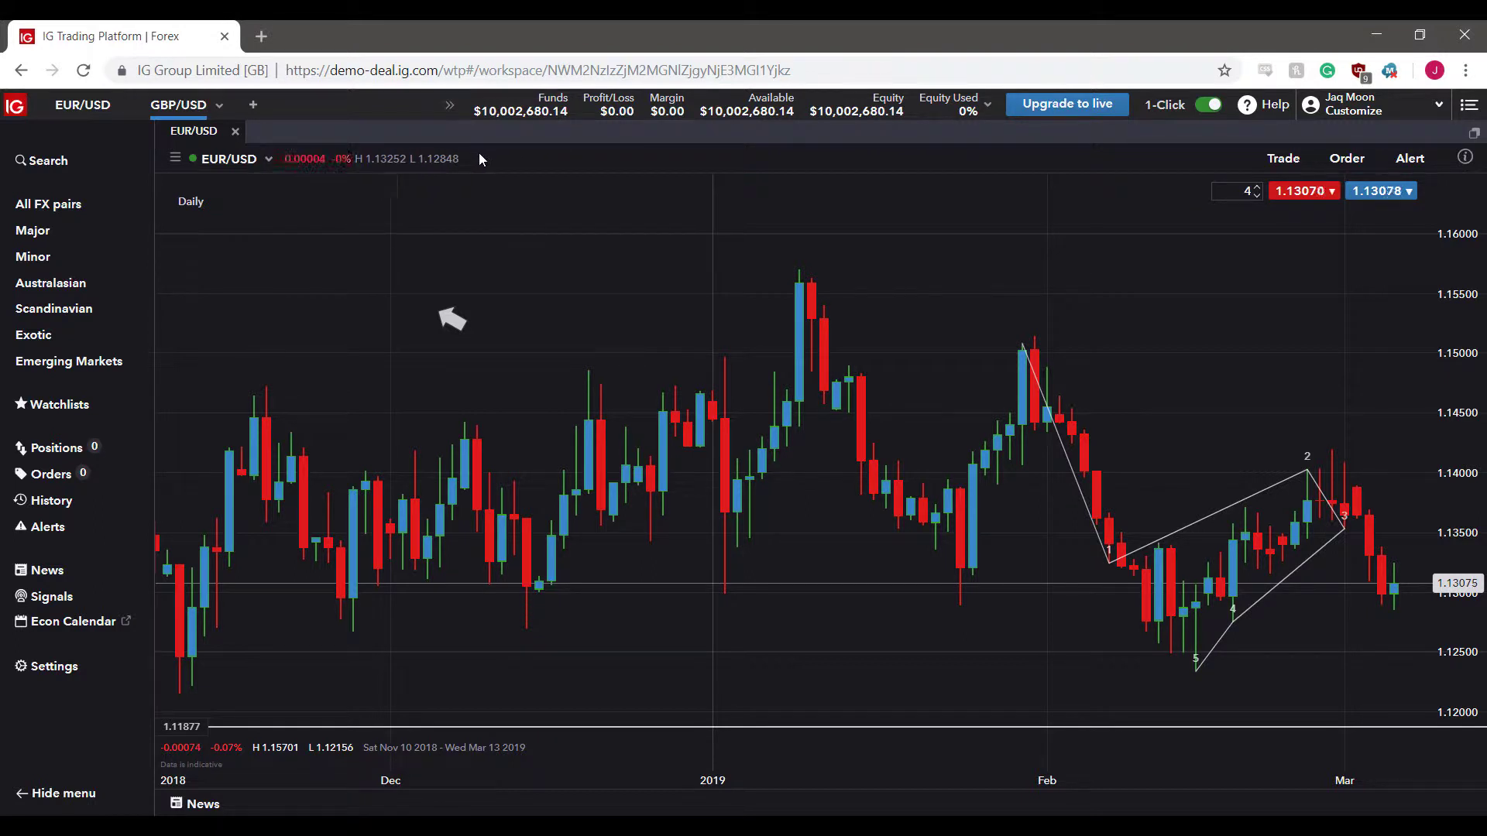
Delete the arrow and the Elliott wave (12345) drawing from the EUR/USD chart
click(443, 316)
drag(443, 316, 464, 274)
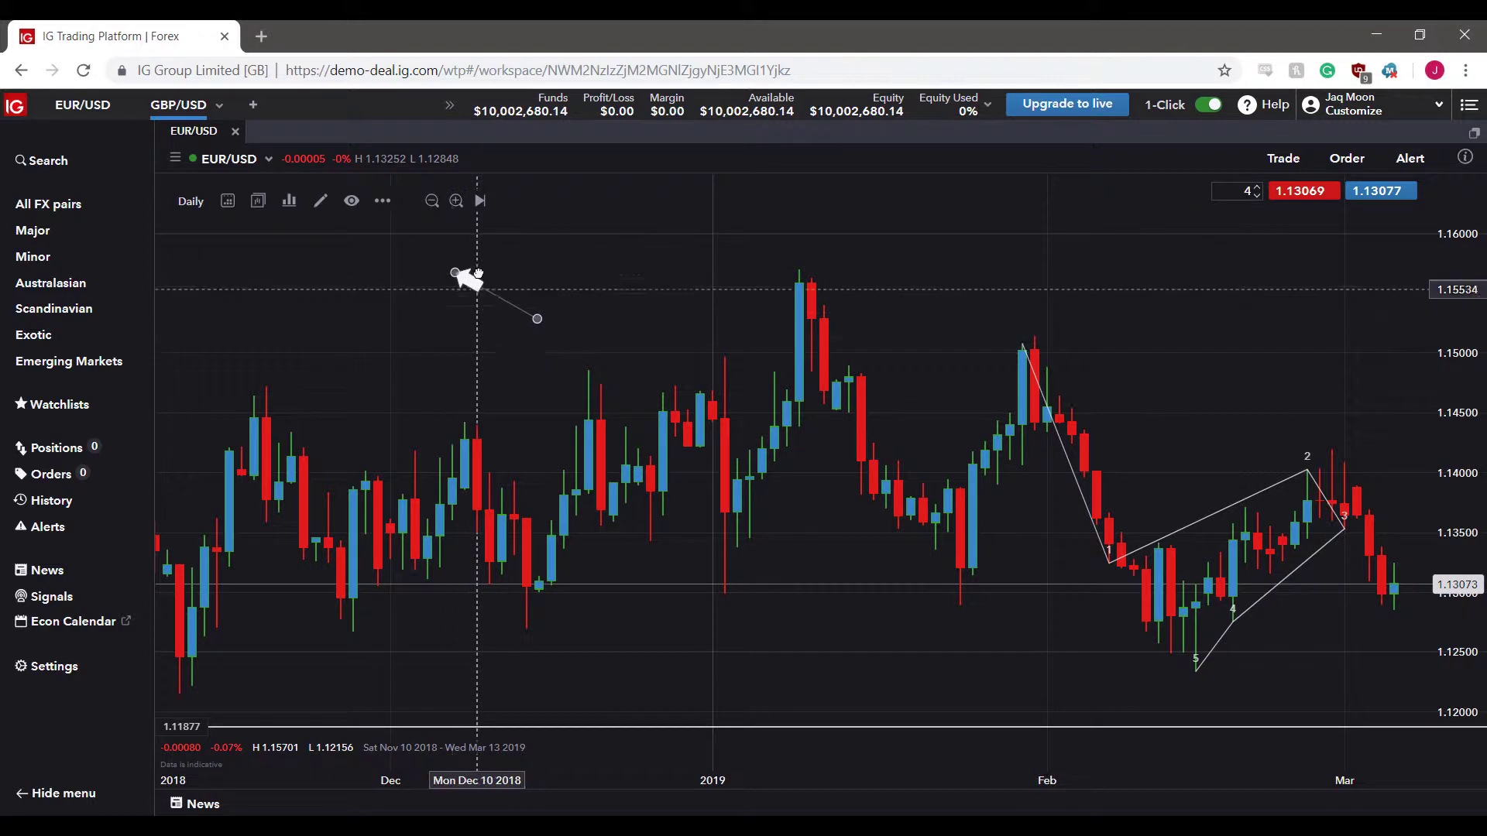
key(Delete)
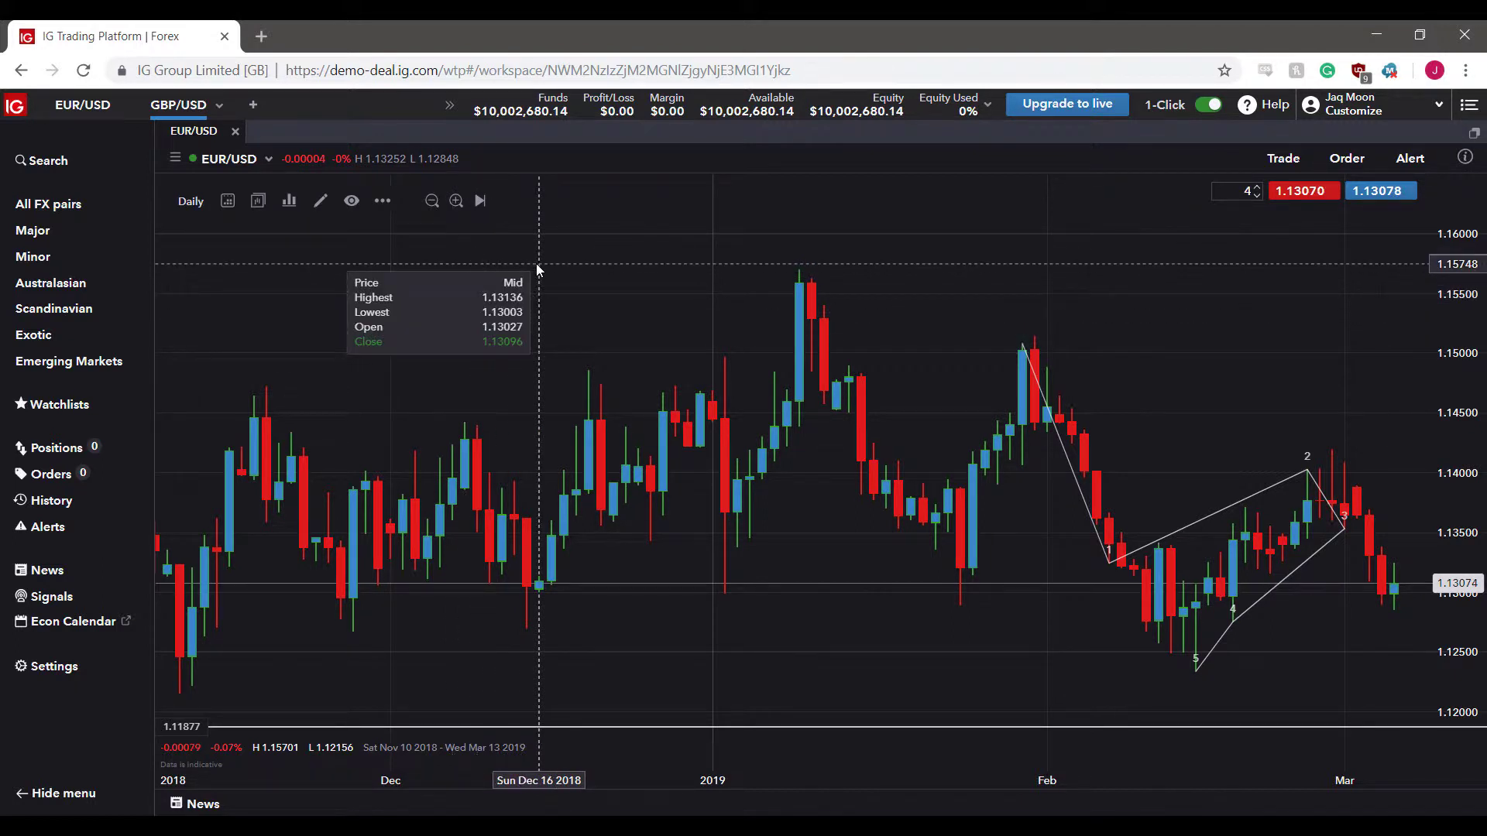
click(1210, 524)
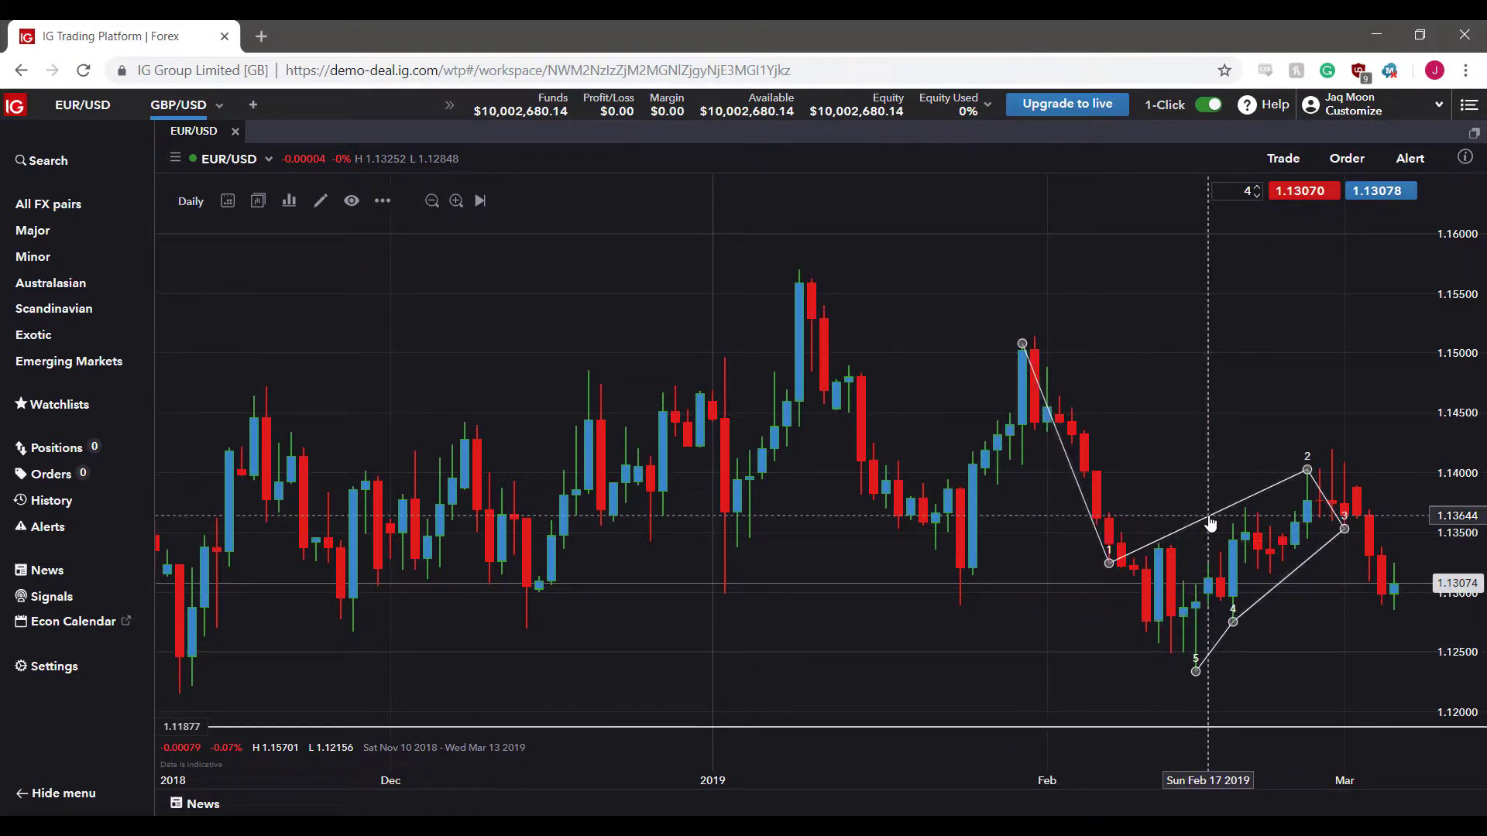
key(Delete)
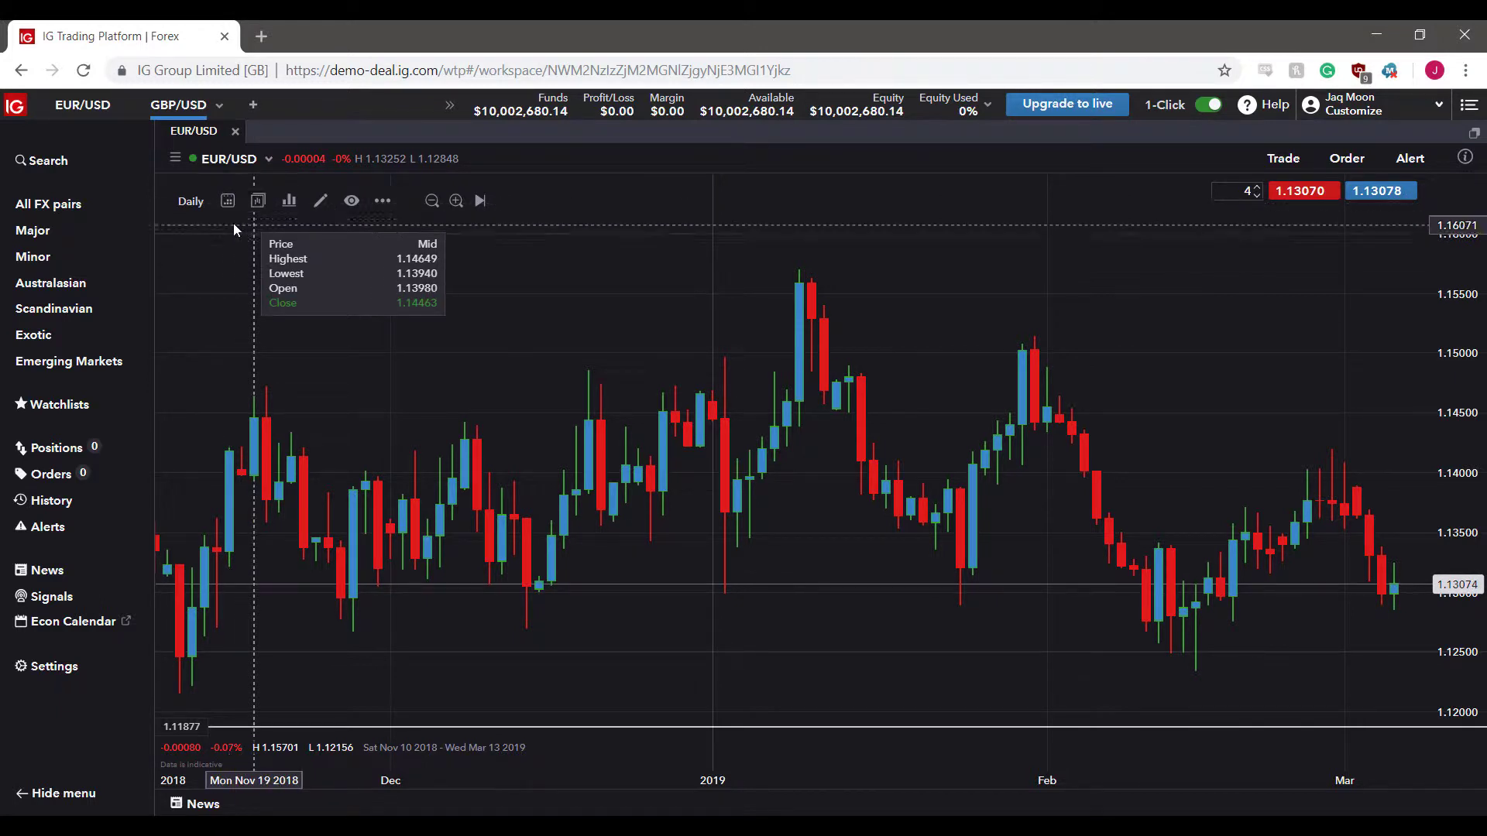
click(193, 201)
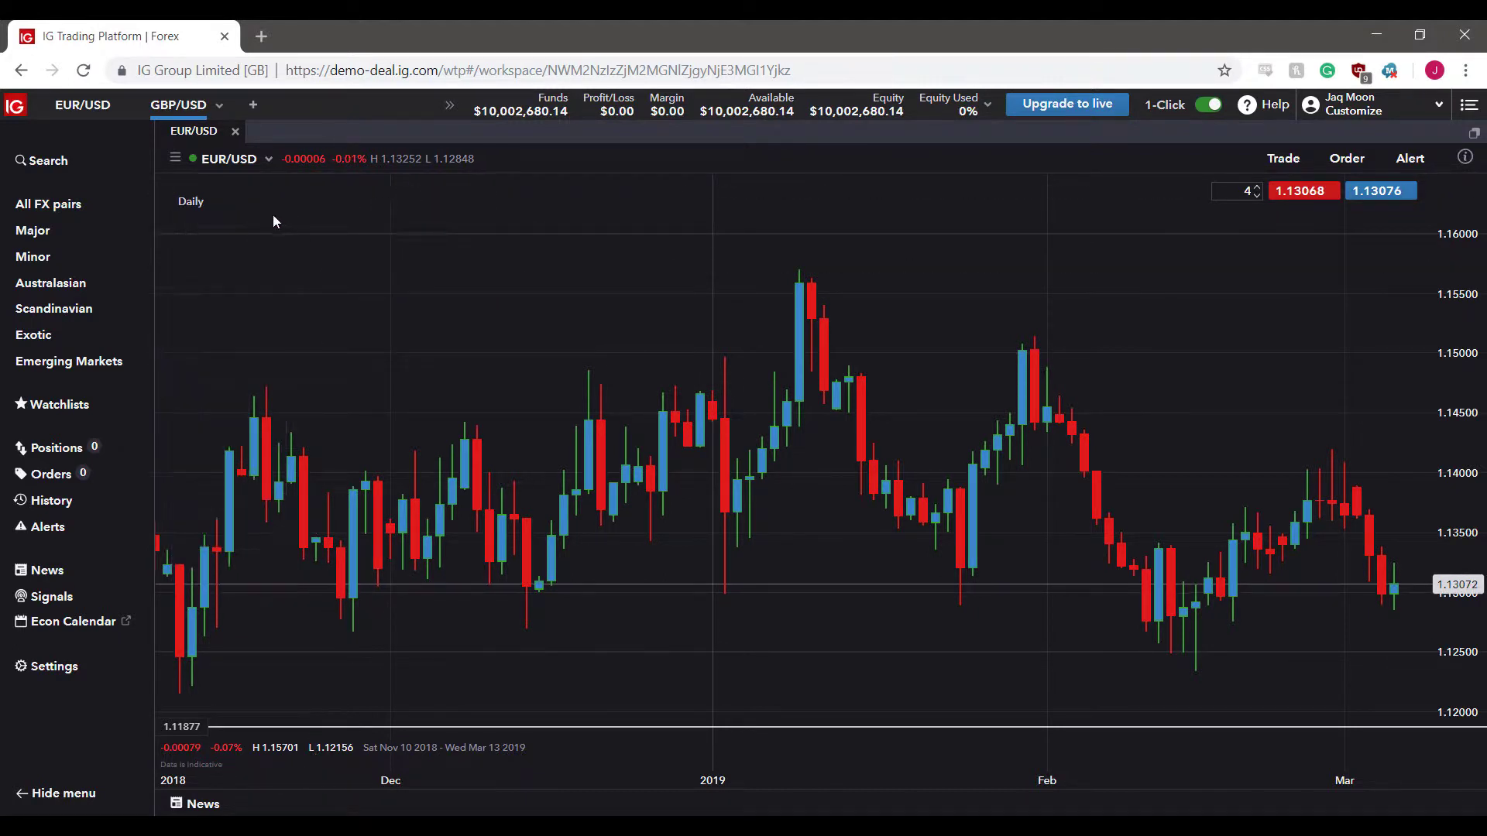
click(226, 202)
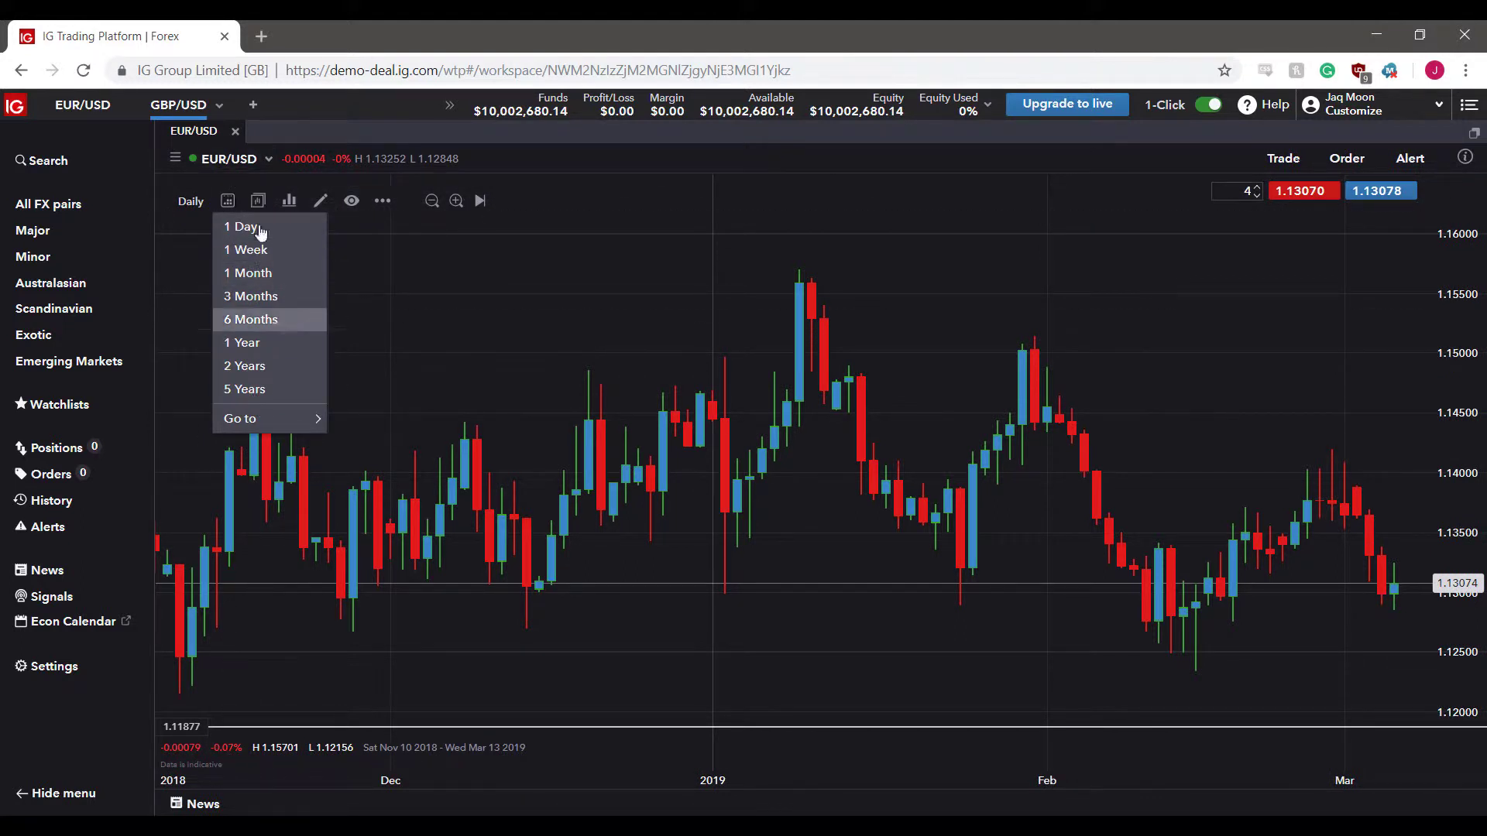
click(260, 202)
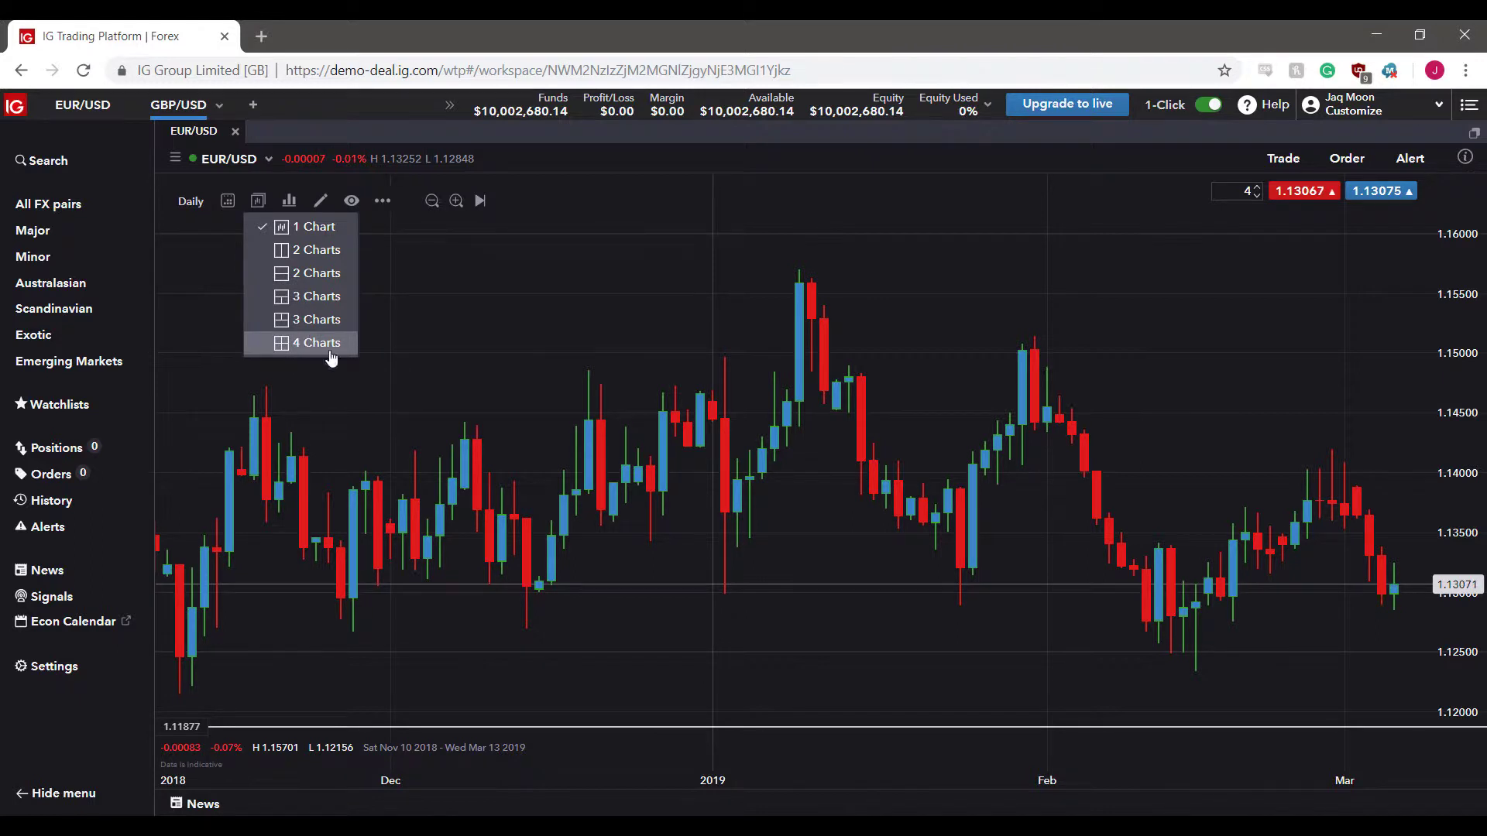
click(285, 199)
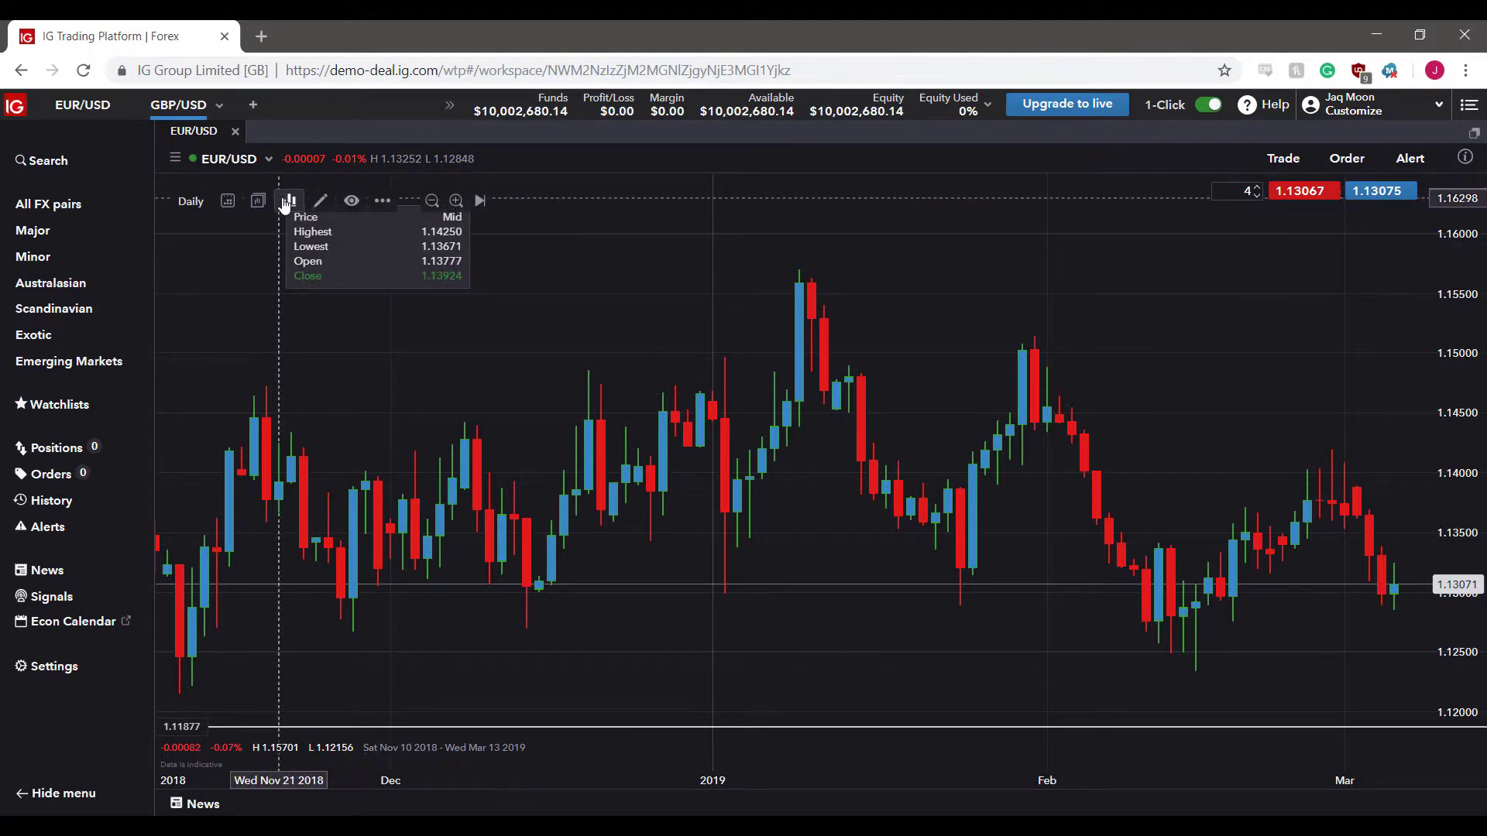
click(347, 130)
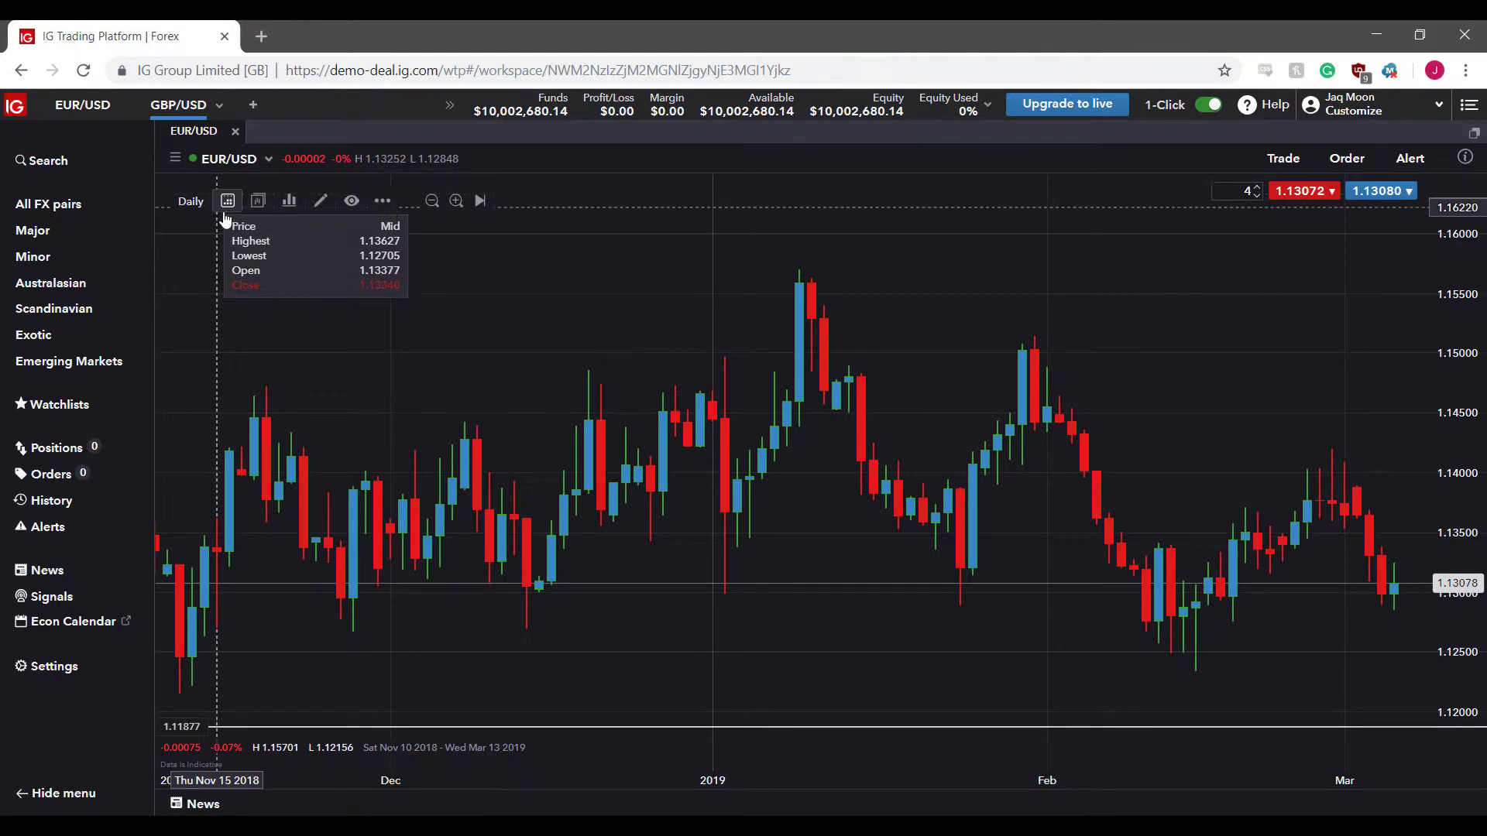
Add the Aroon indicator to the EUR/USD chart and make its pane slightly taller
click(289, 203)
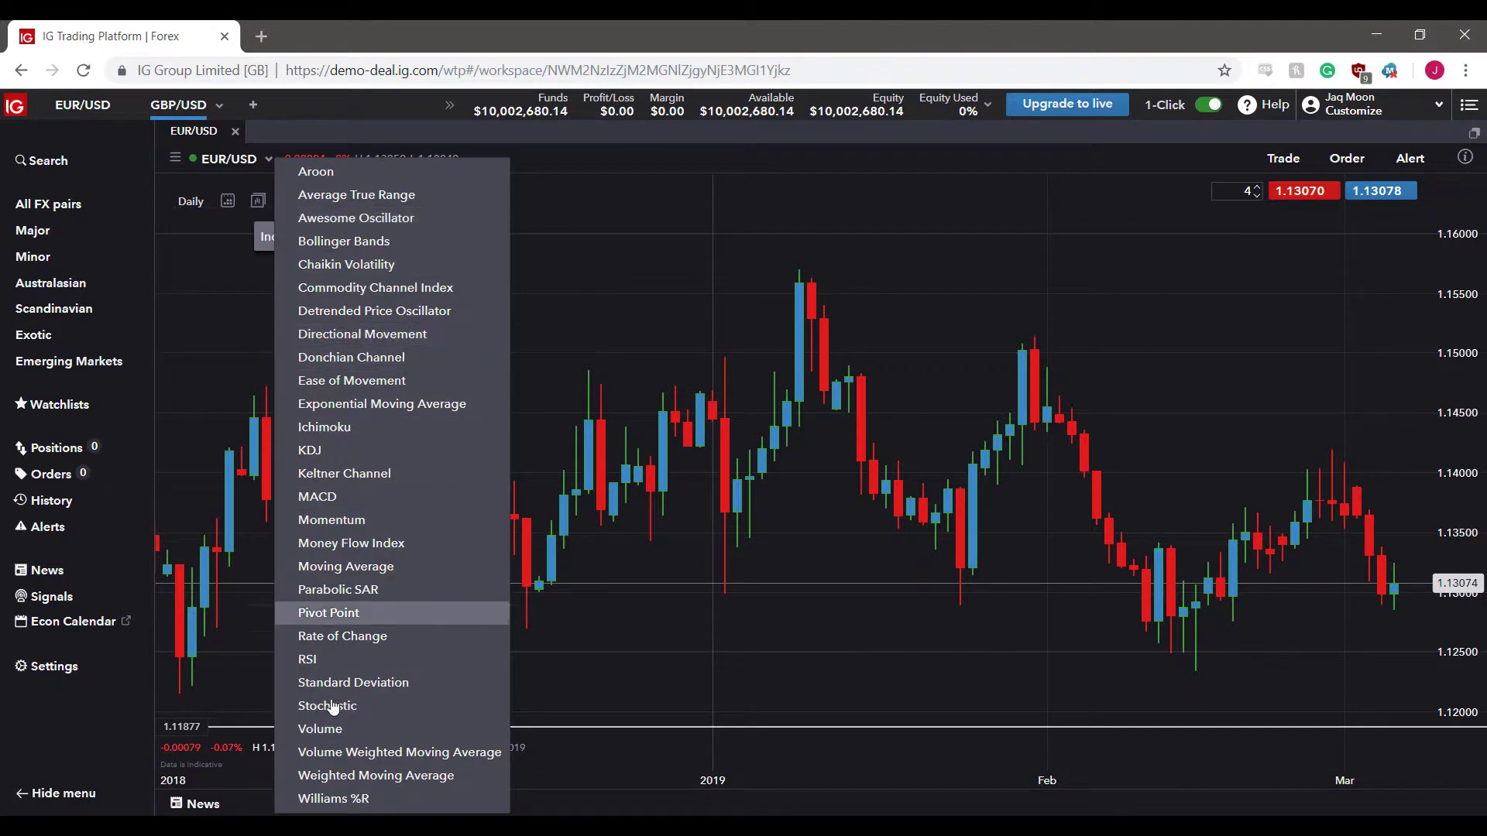
click(339, 171)
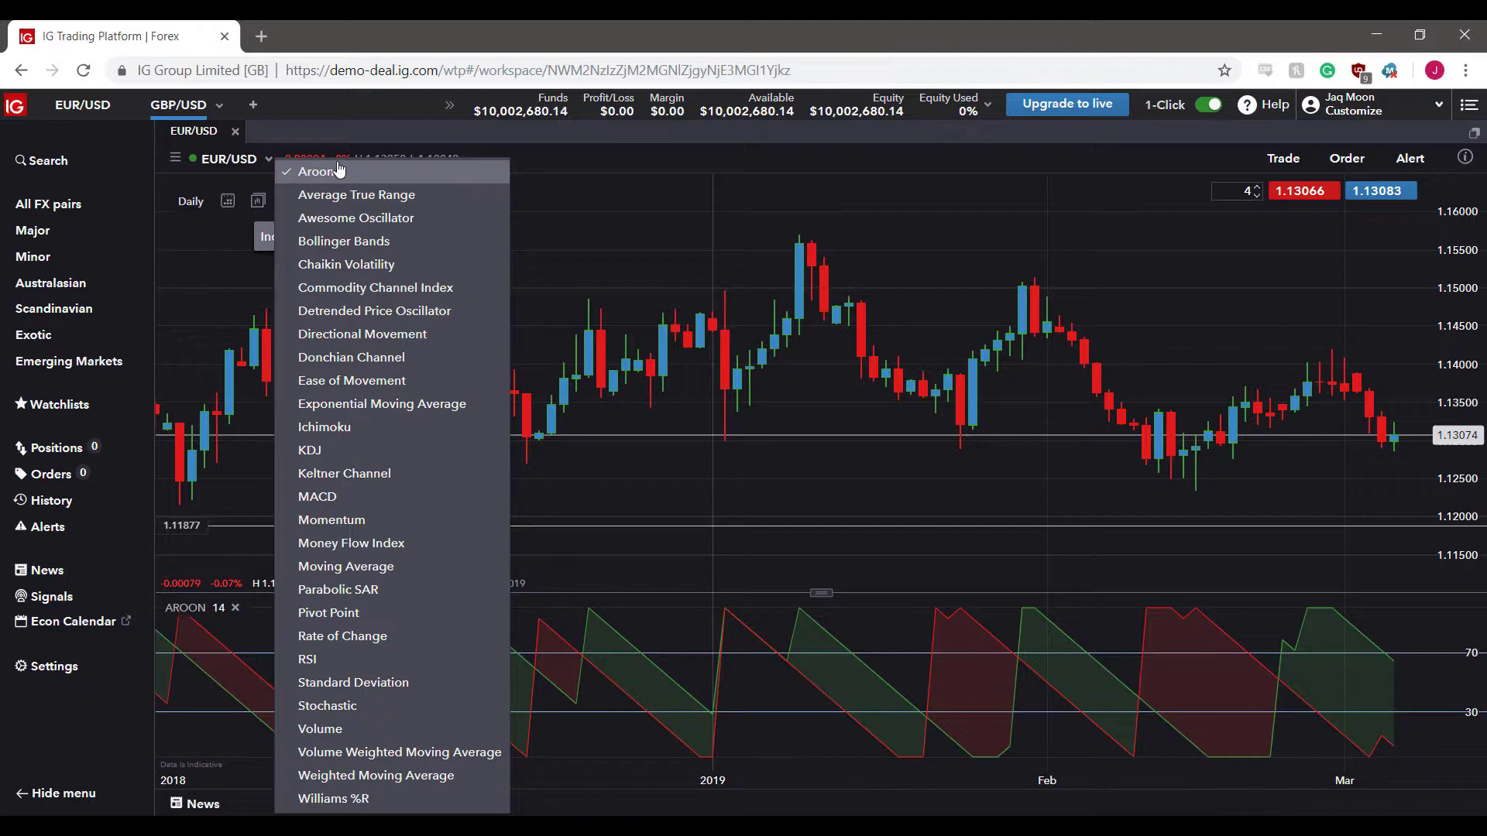
click(383, 130)
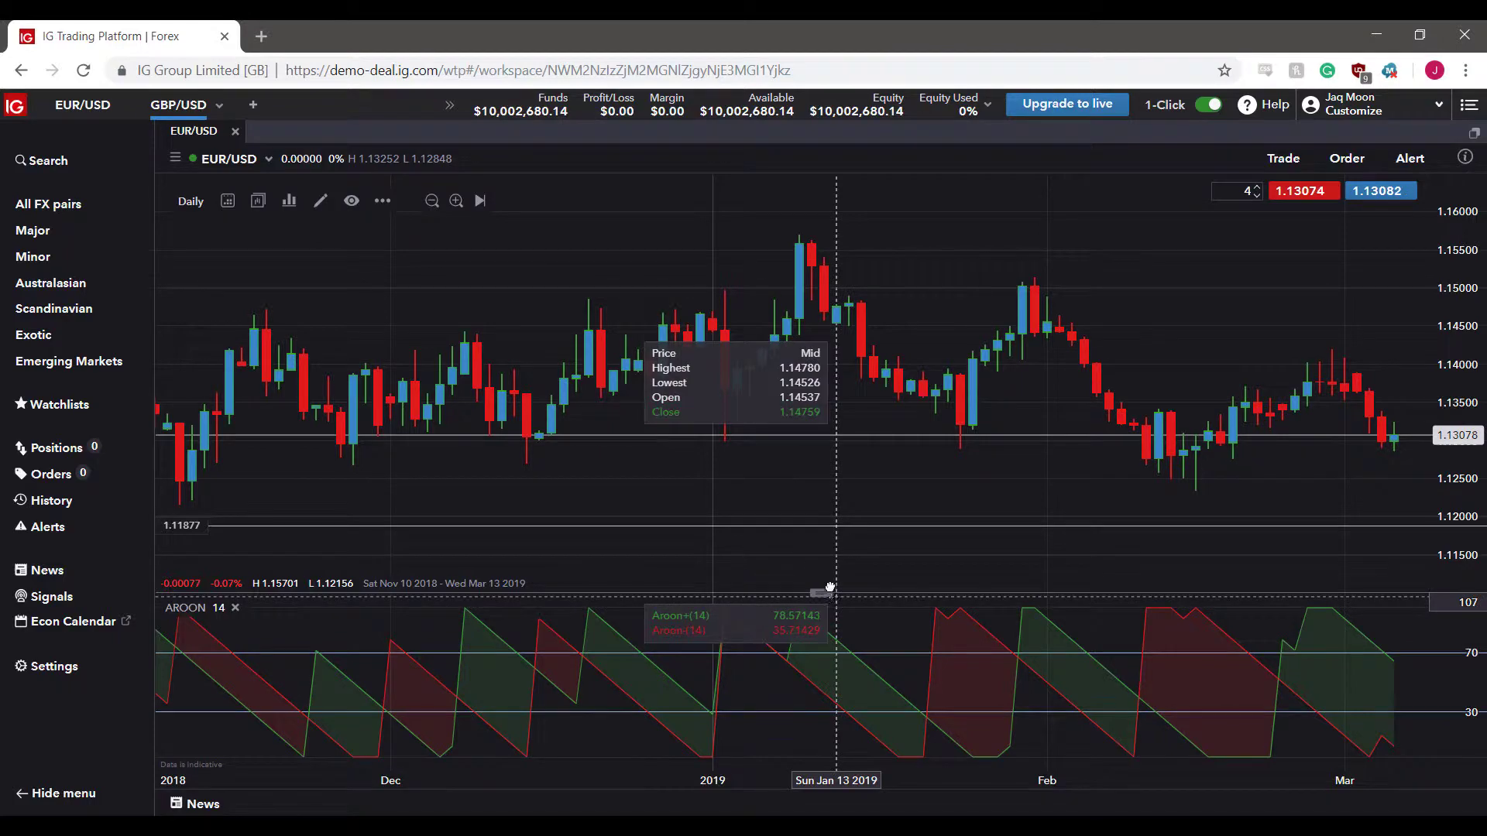
drag(828, 590, 870, 577)
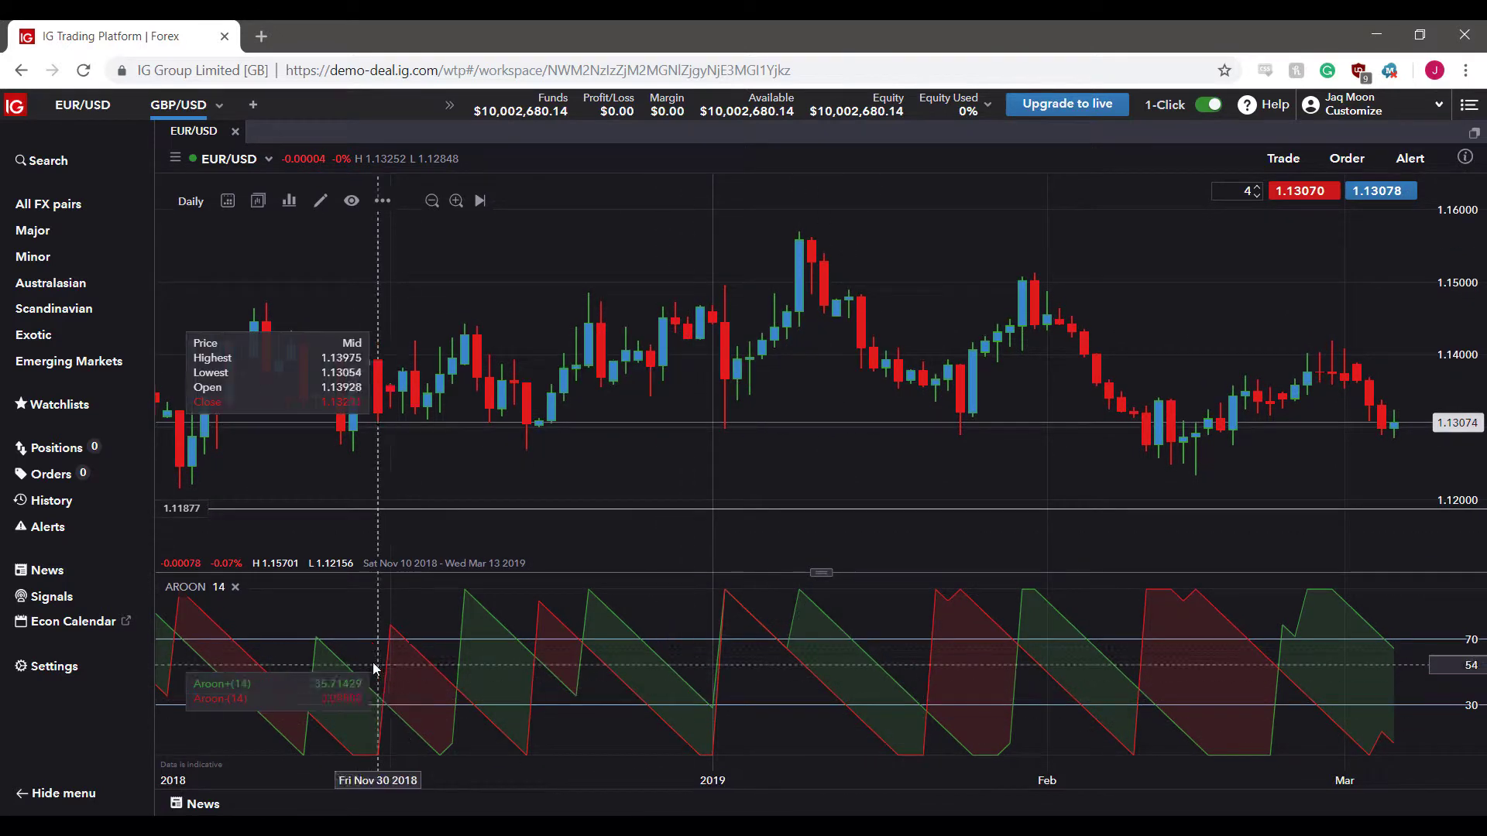
Remove the Aroon indicator from the chart, and toggle it on and off once more
click(235, 588)
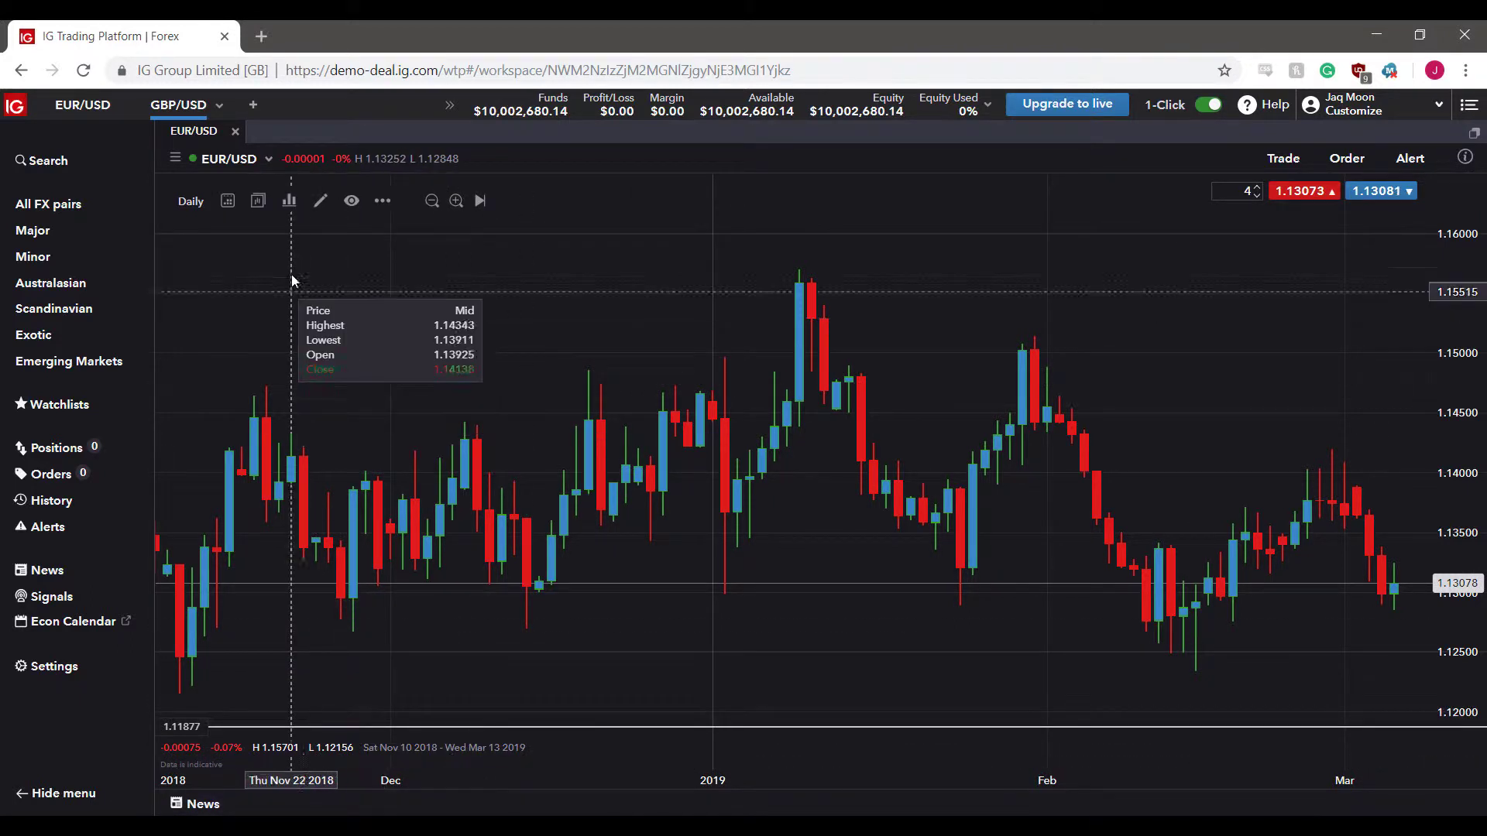
click(320, 202)
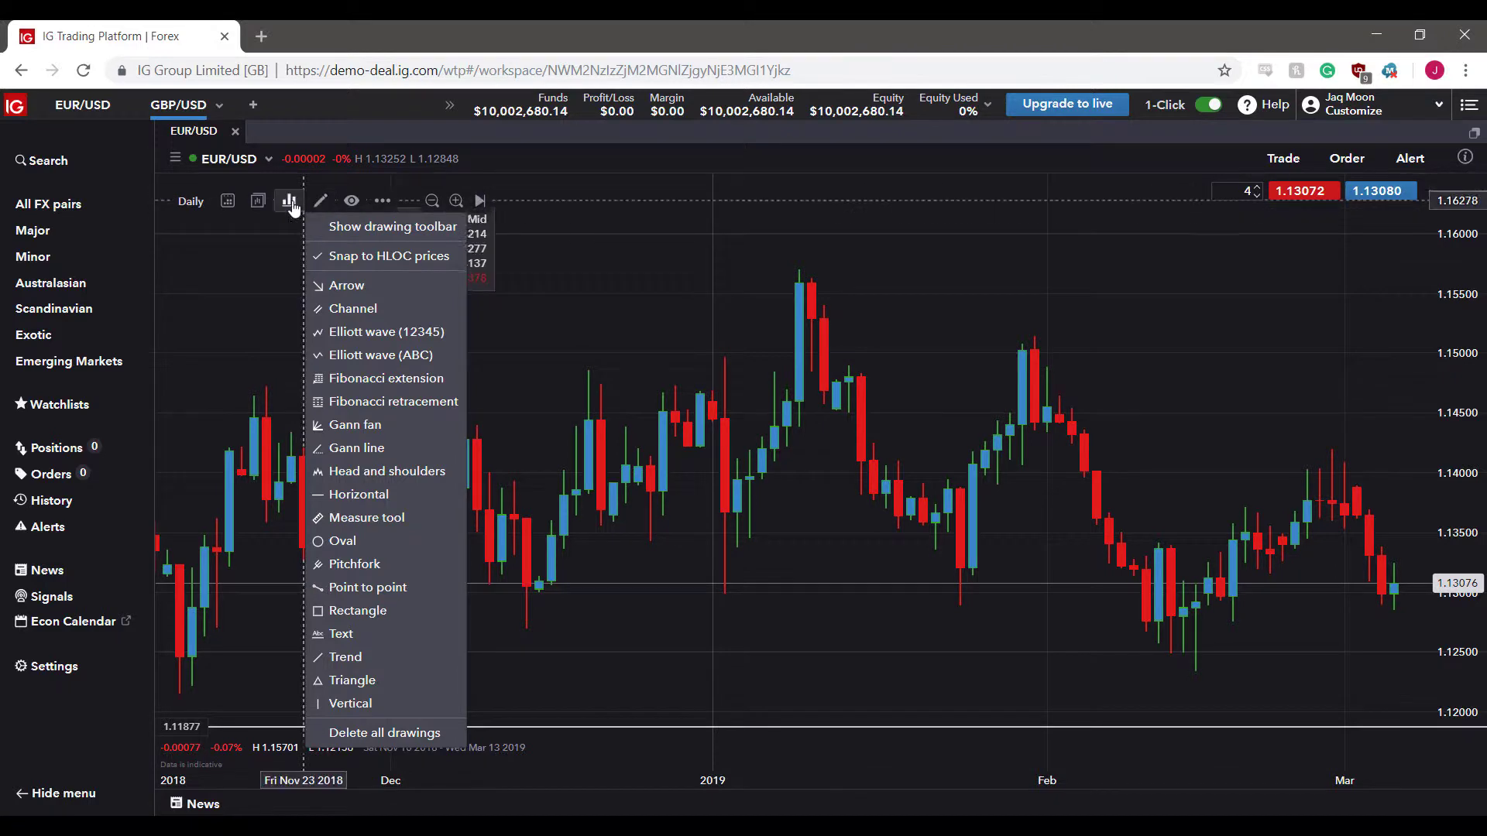
click(288, 201)
click(332, 174)
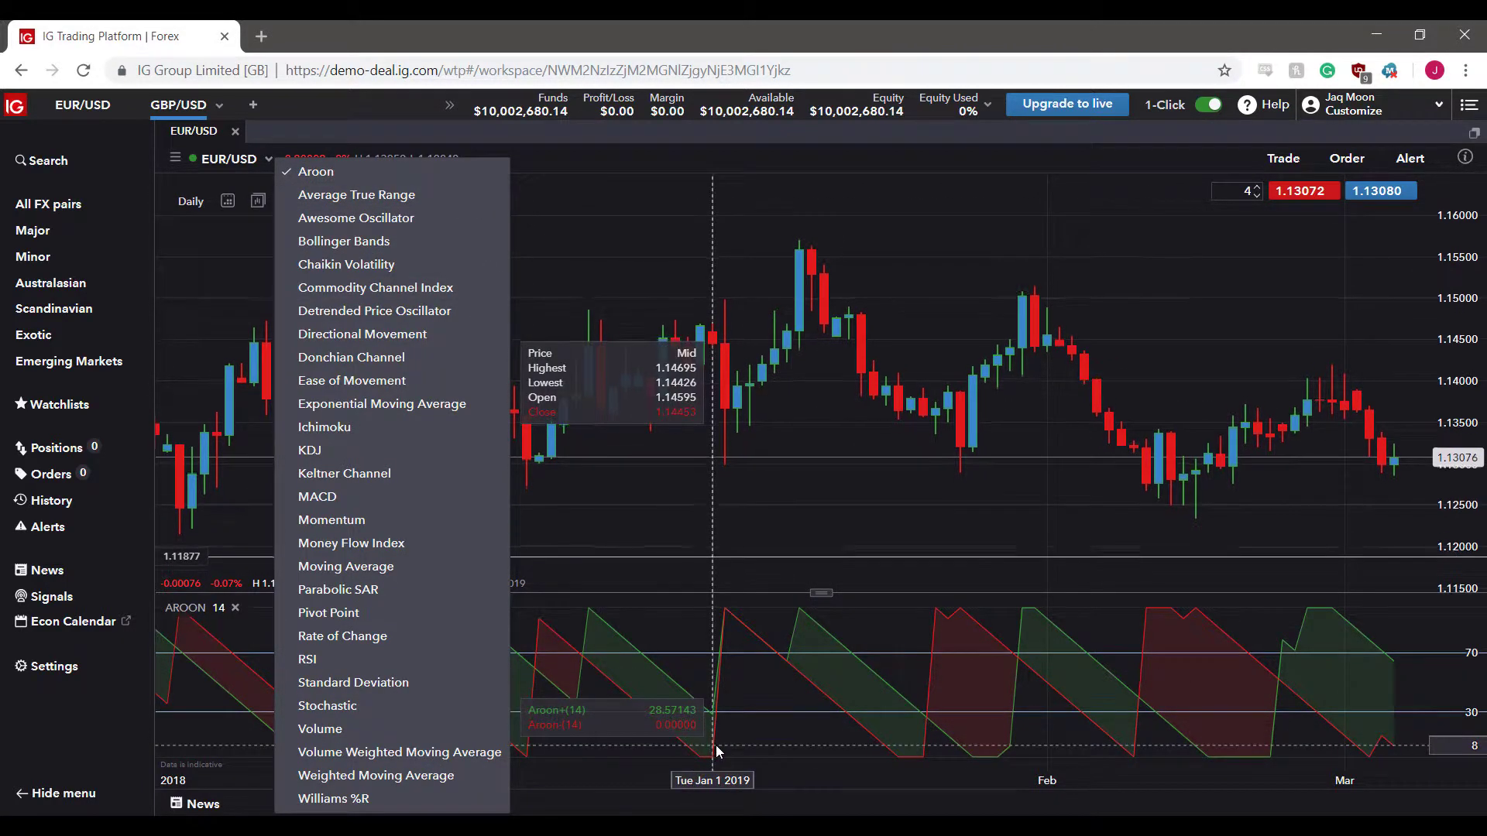
click(298, 174)
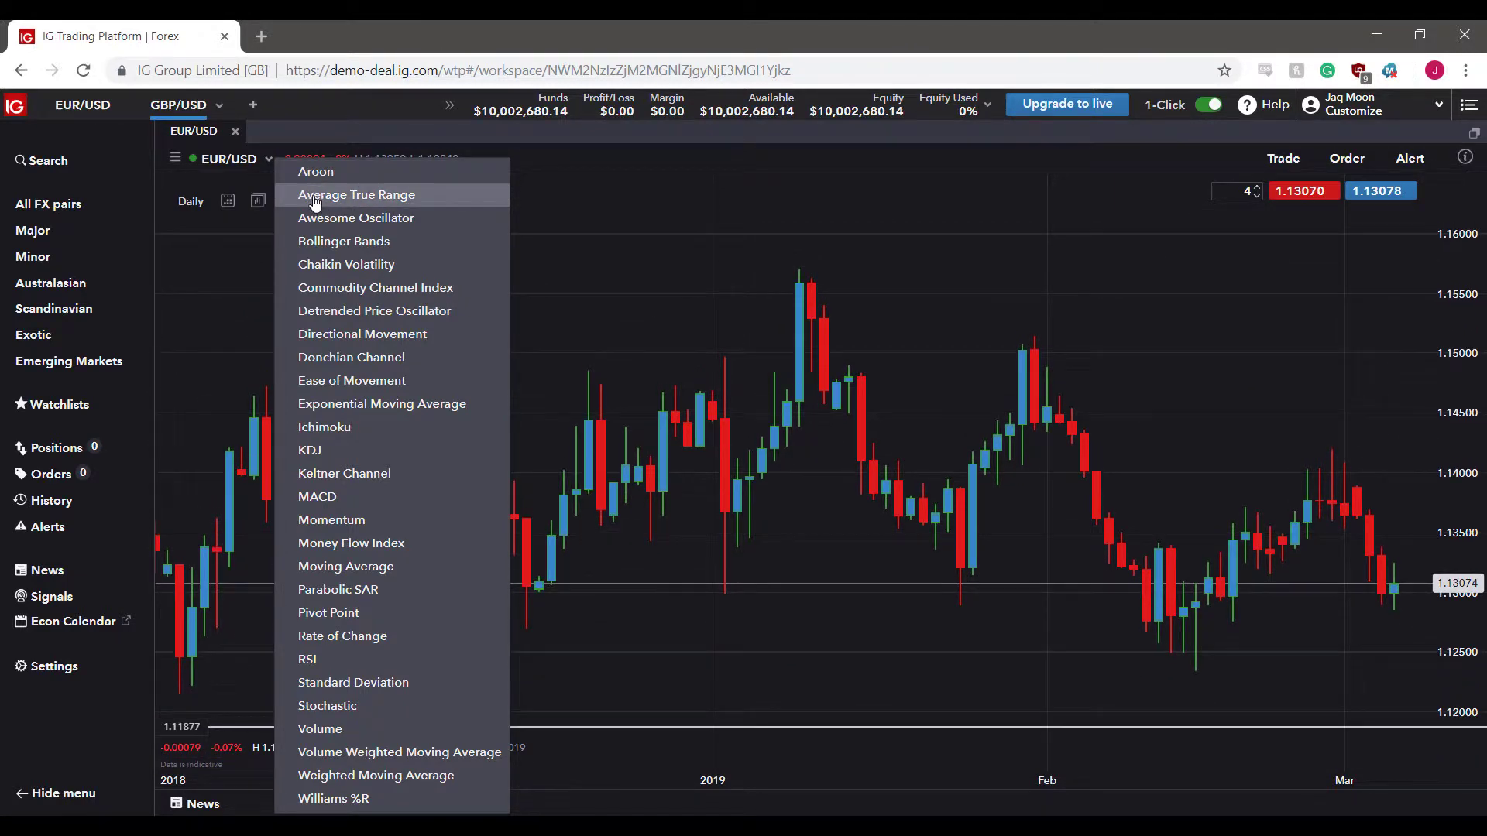
Toggle the Average True Range indicator on and off, and overlay Bollinger Bands on the chart
click(316, 202)
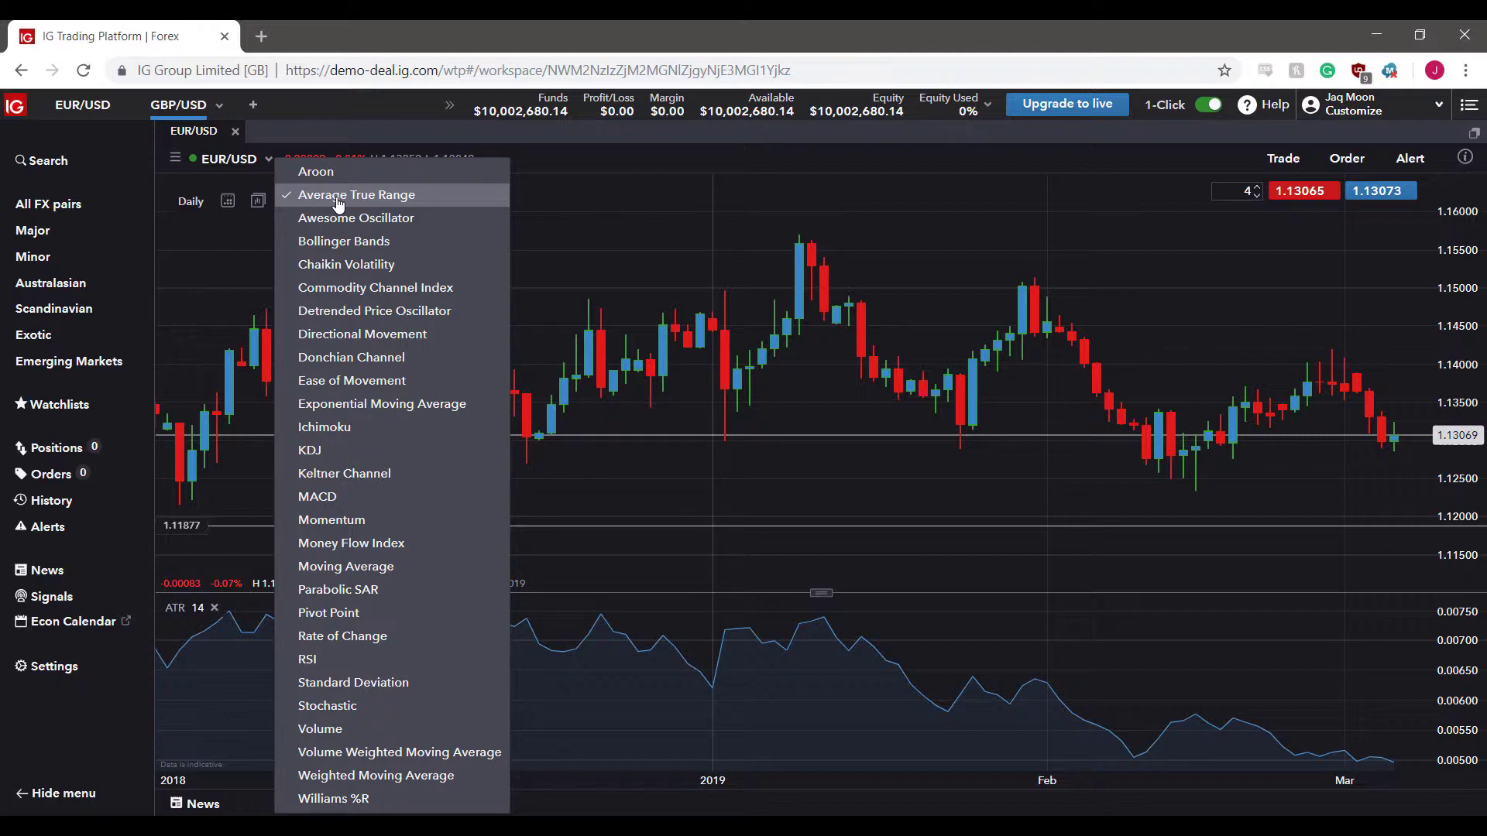
click(338, 200)
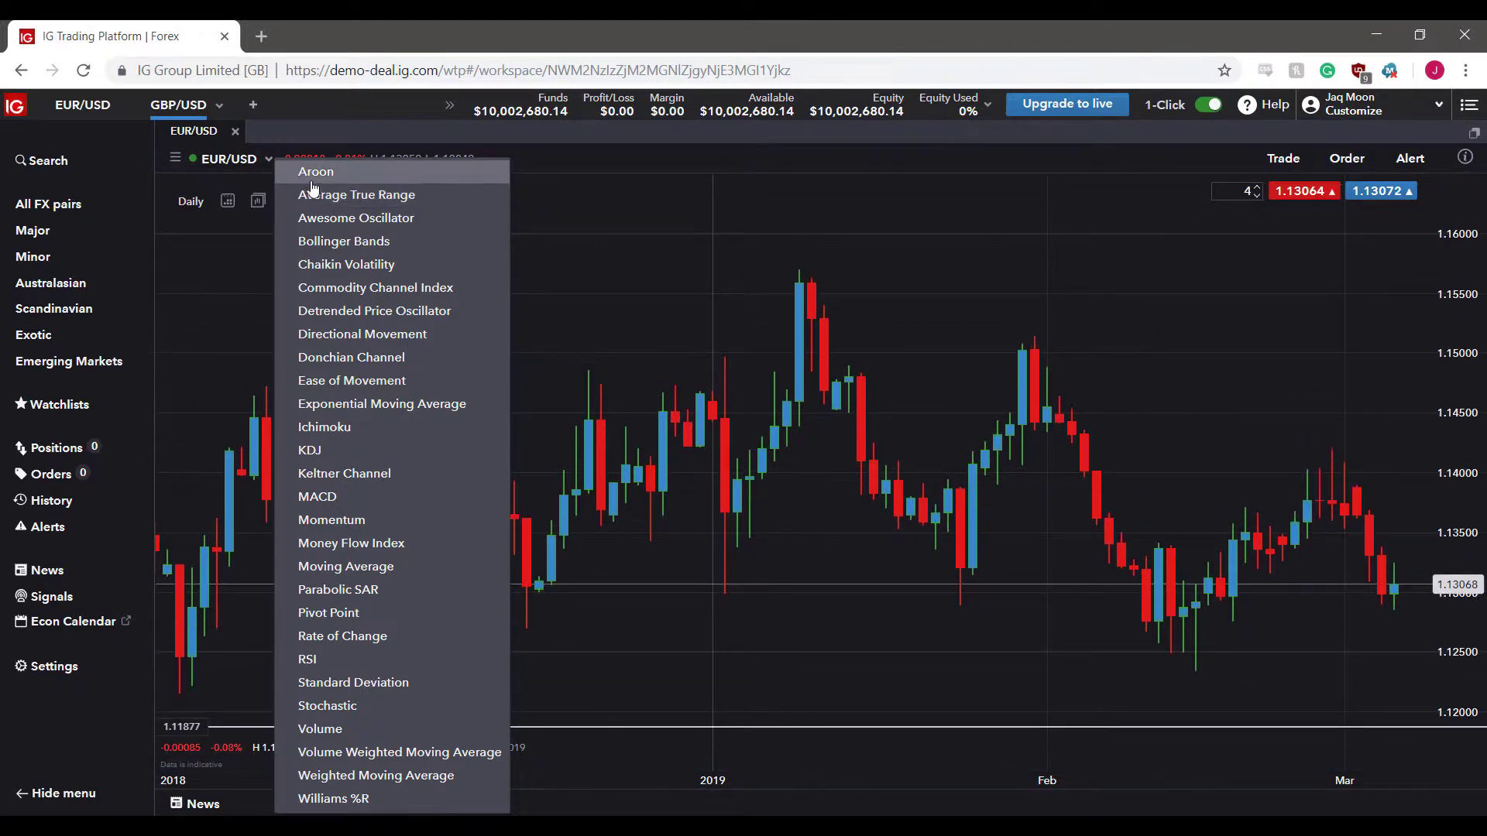
click(344, 246)
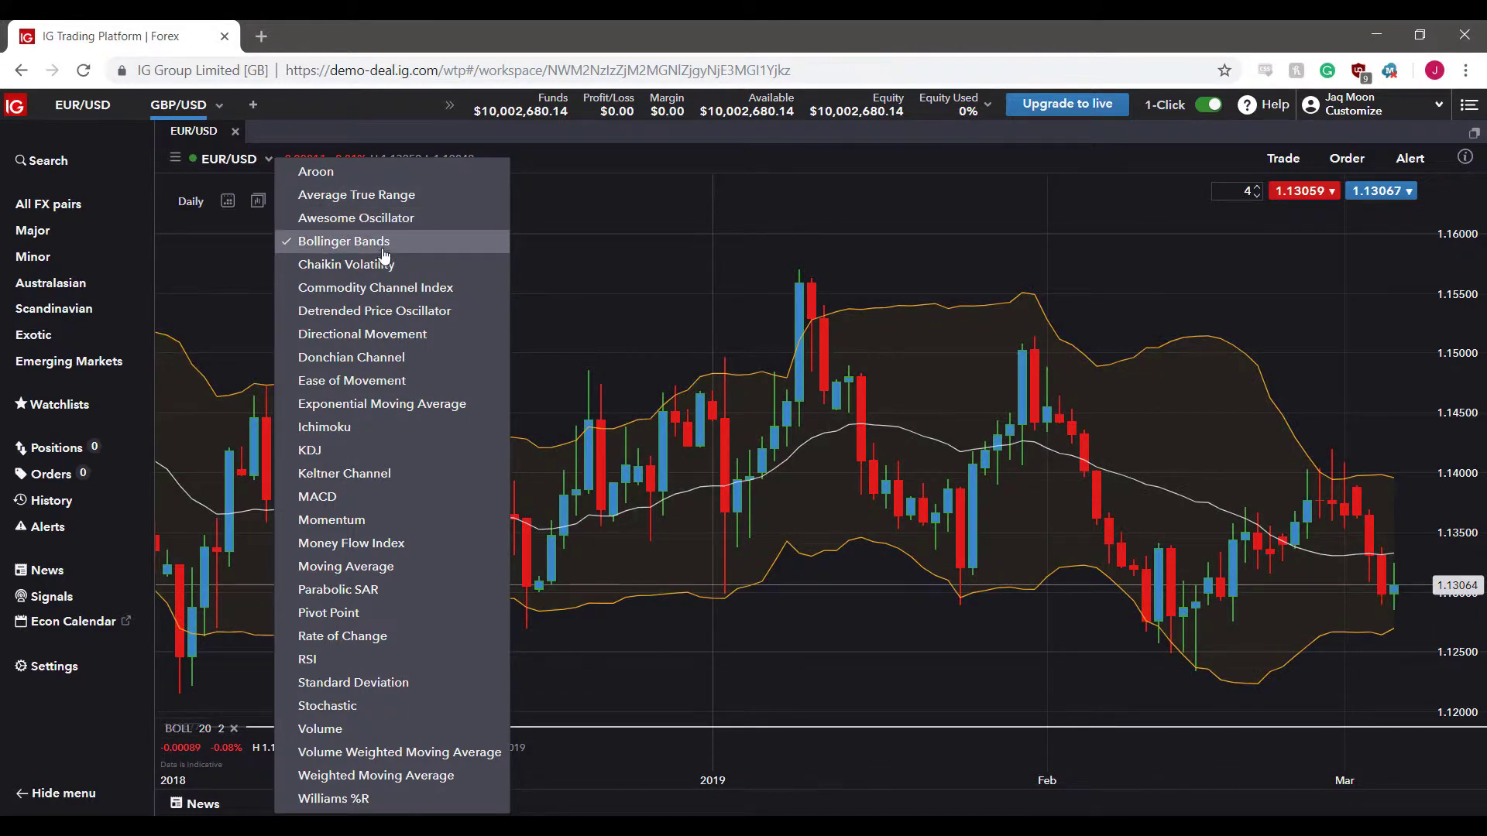
click(675, 137)
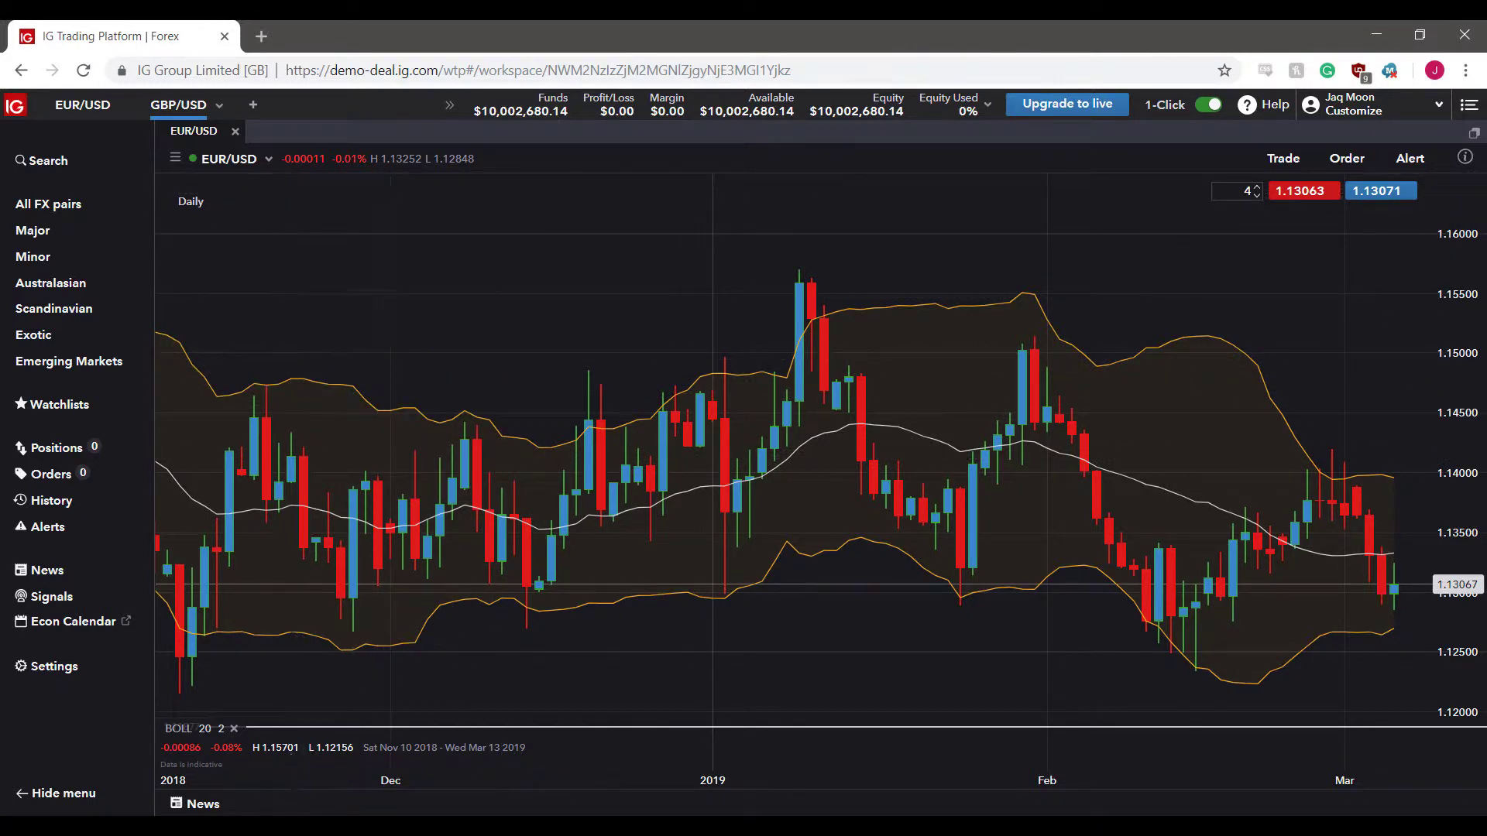
Remove the Bollinger Bands indicator from the EUR/USD chart
right_click(458, 318)
mouse_move(485, 332)
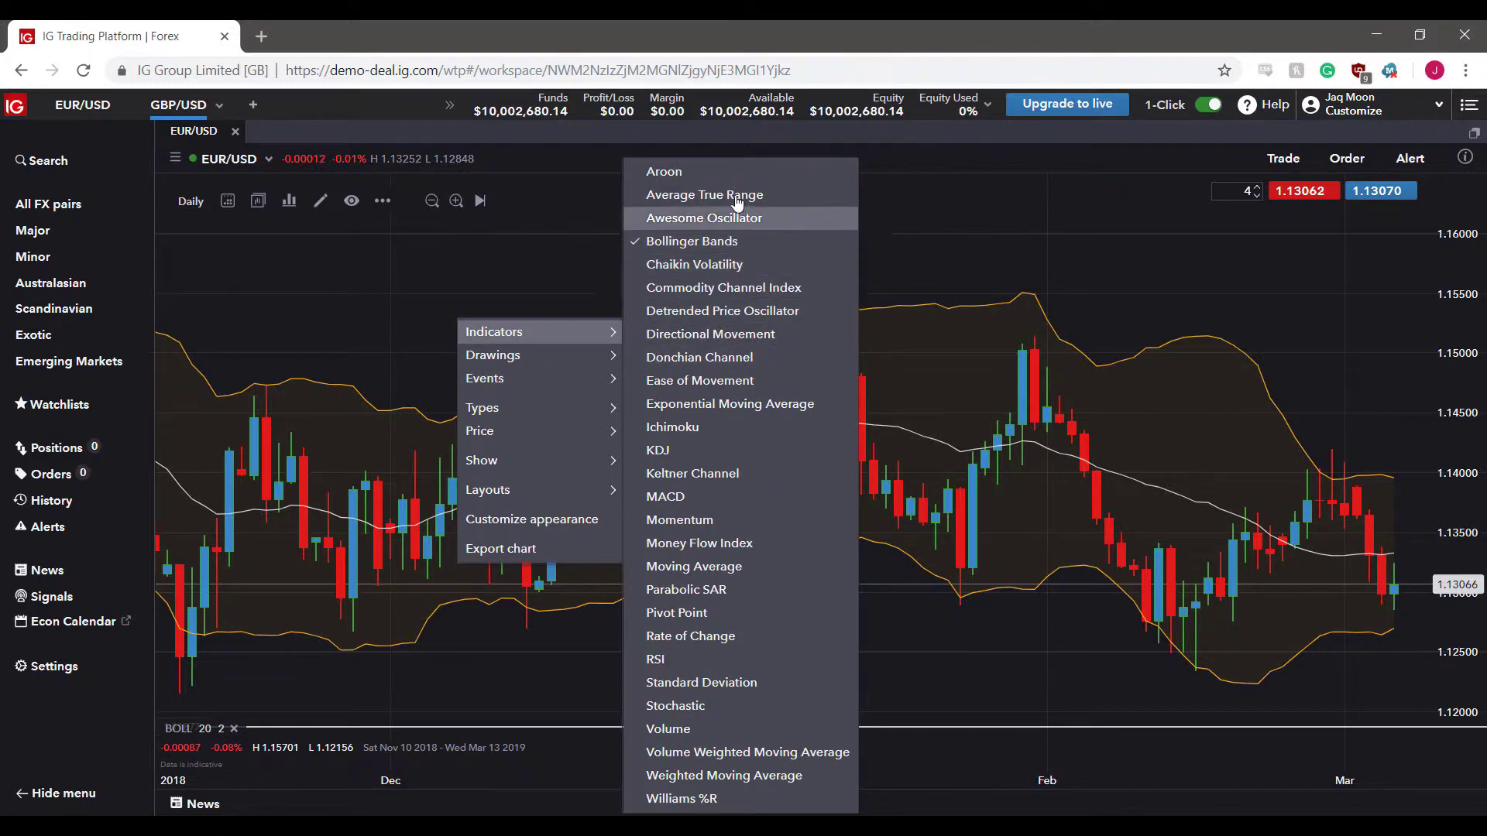
click(691, 242)
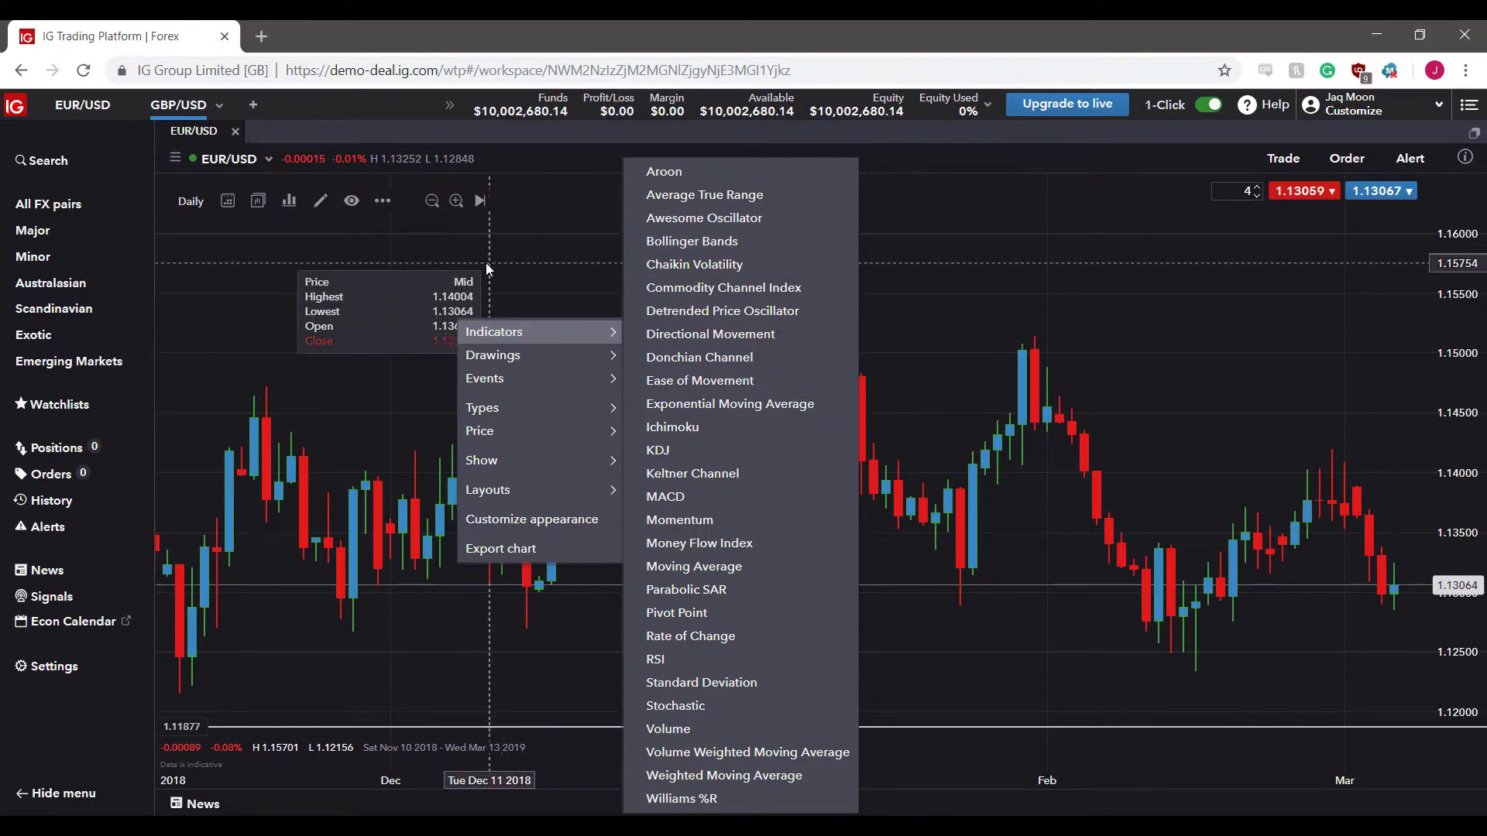
click(289, 200)
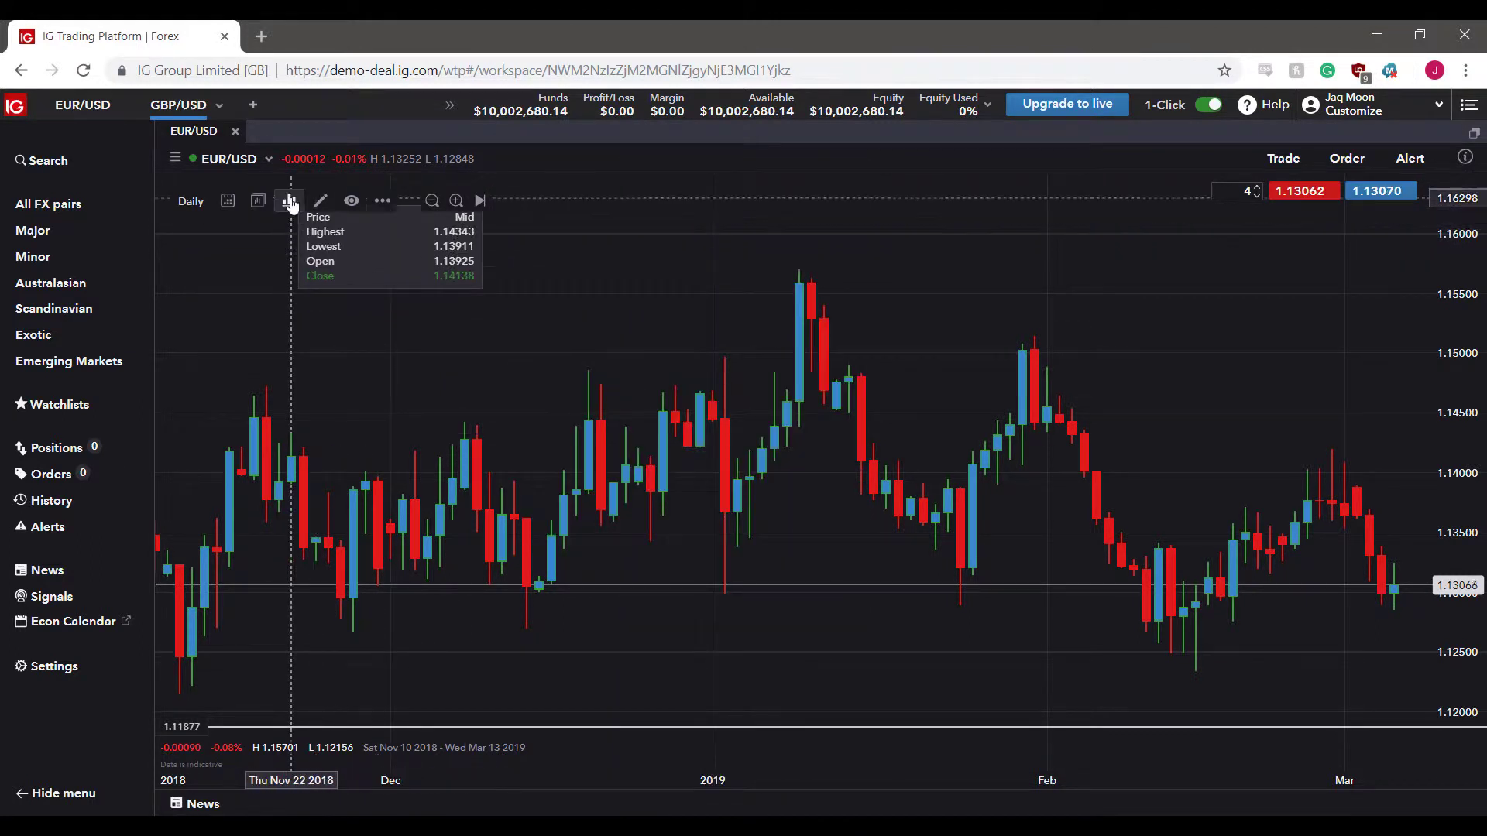
click(289, 200)
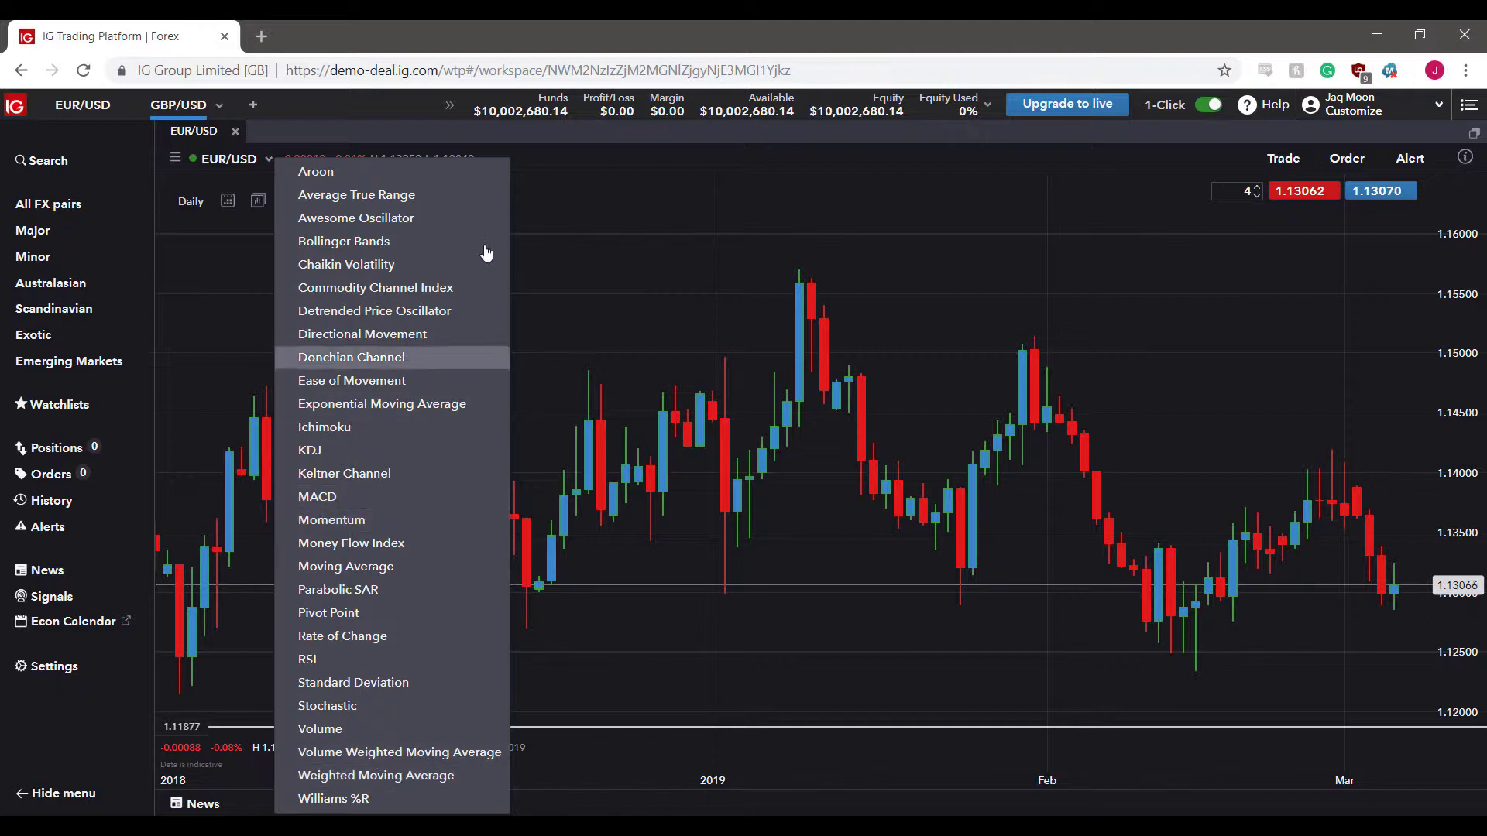
click(483, 129)
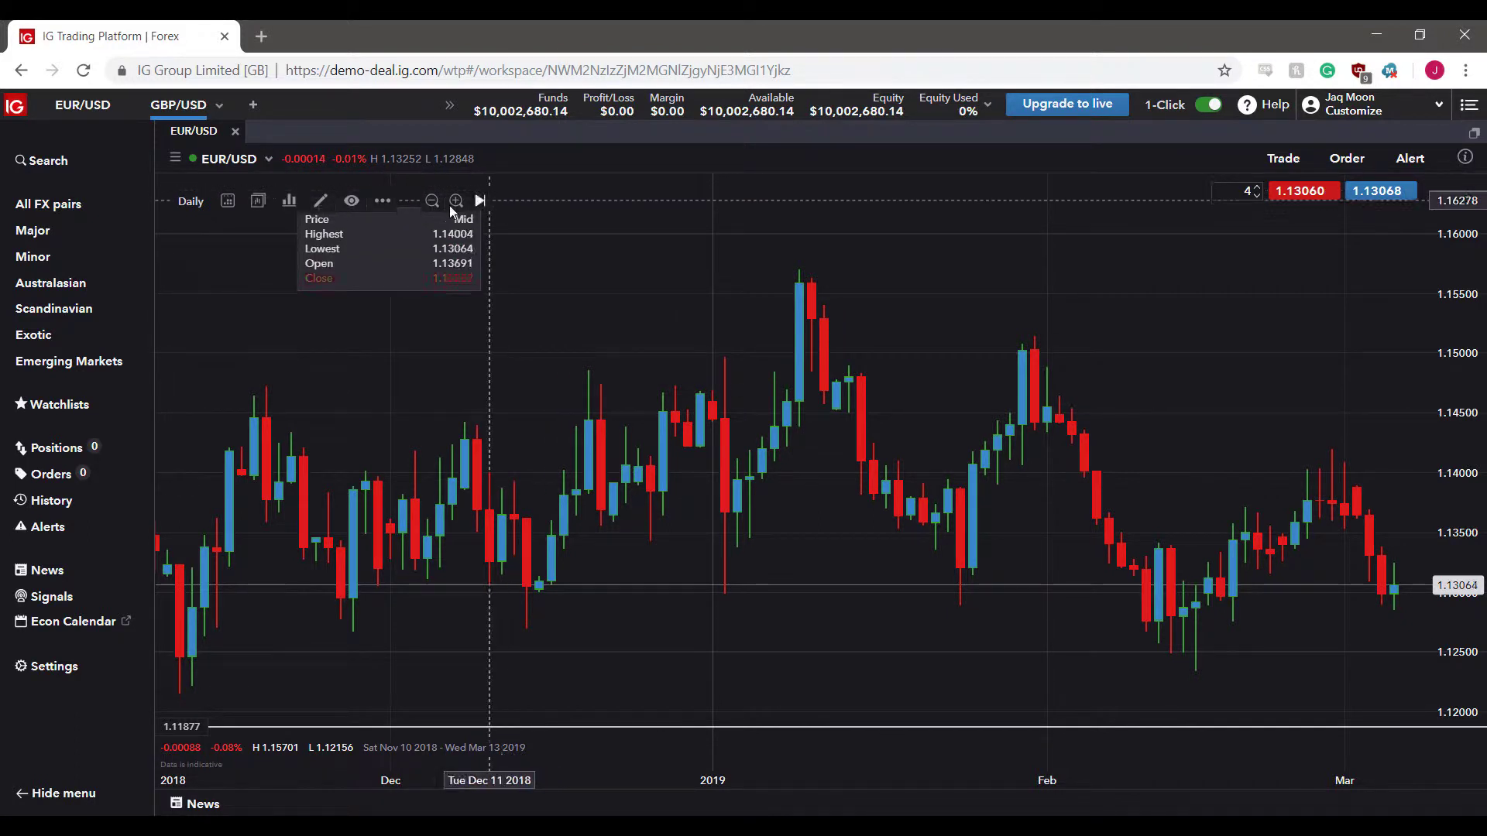
click(335, 204)
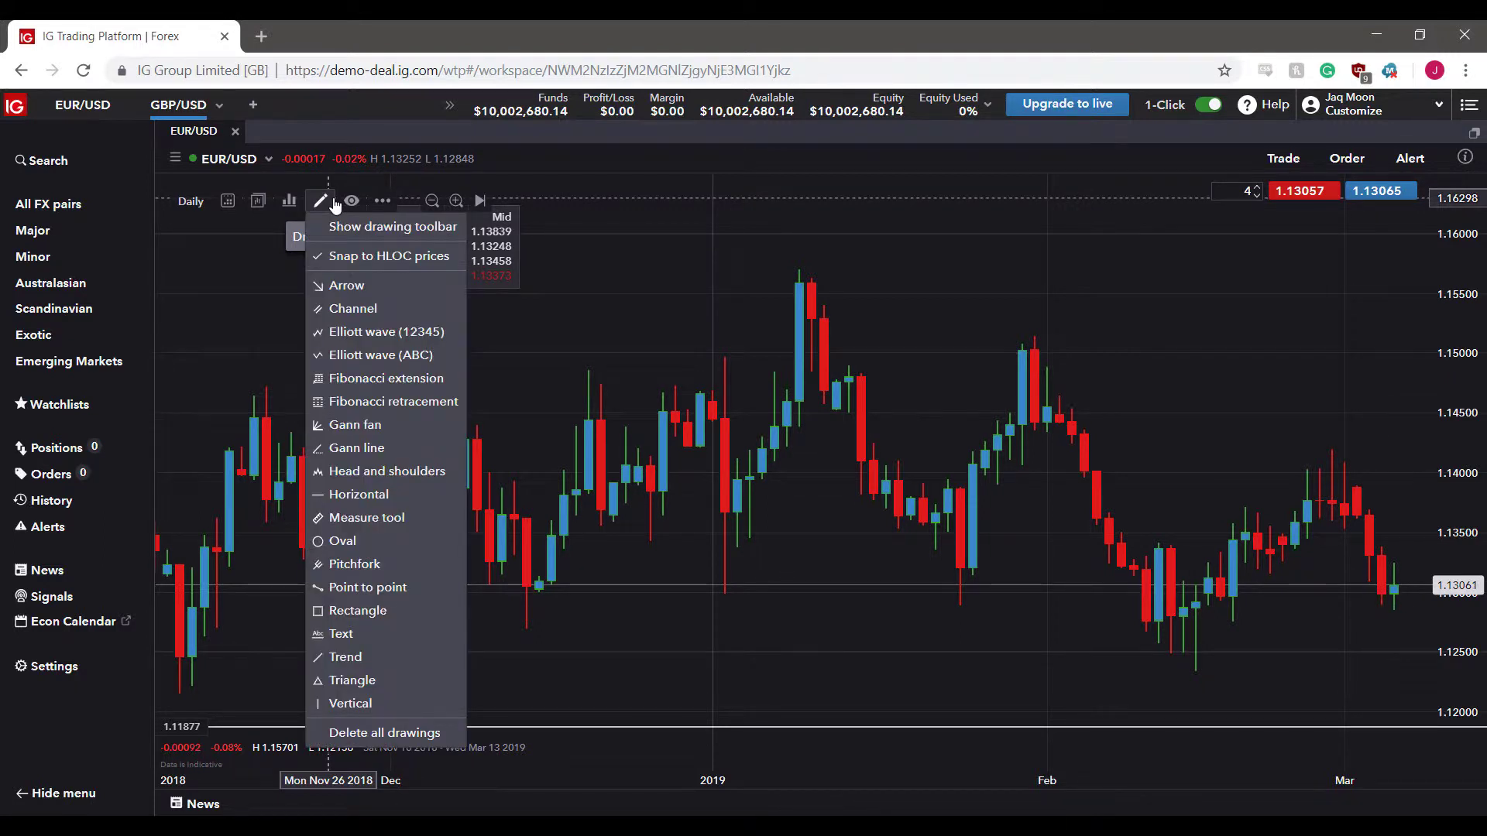
click(276, 229)
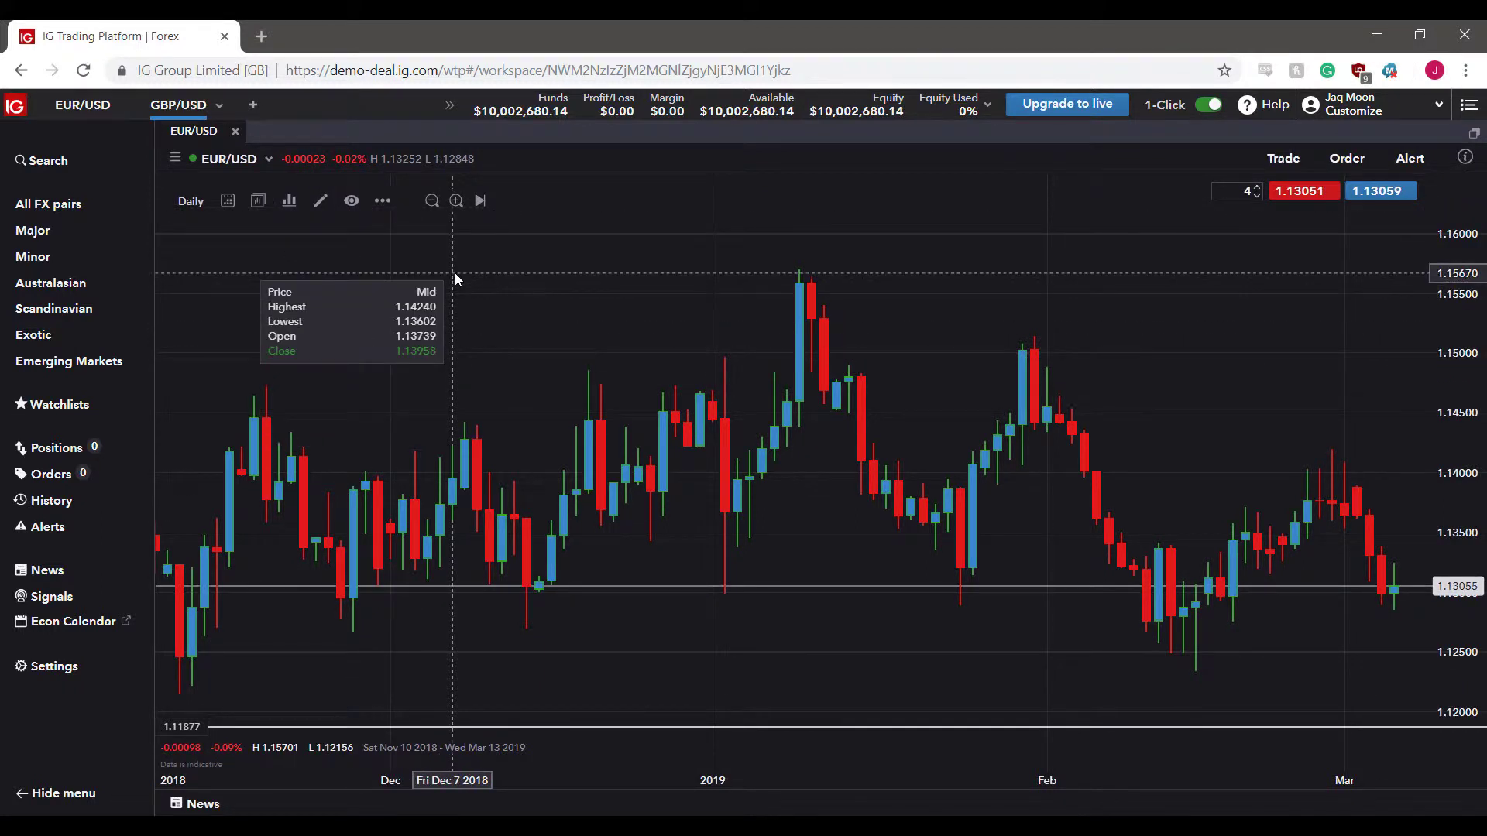
Show the drawing toolbar on the EUR/USD chart
right_click(439, 272)
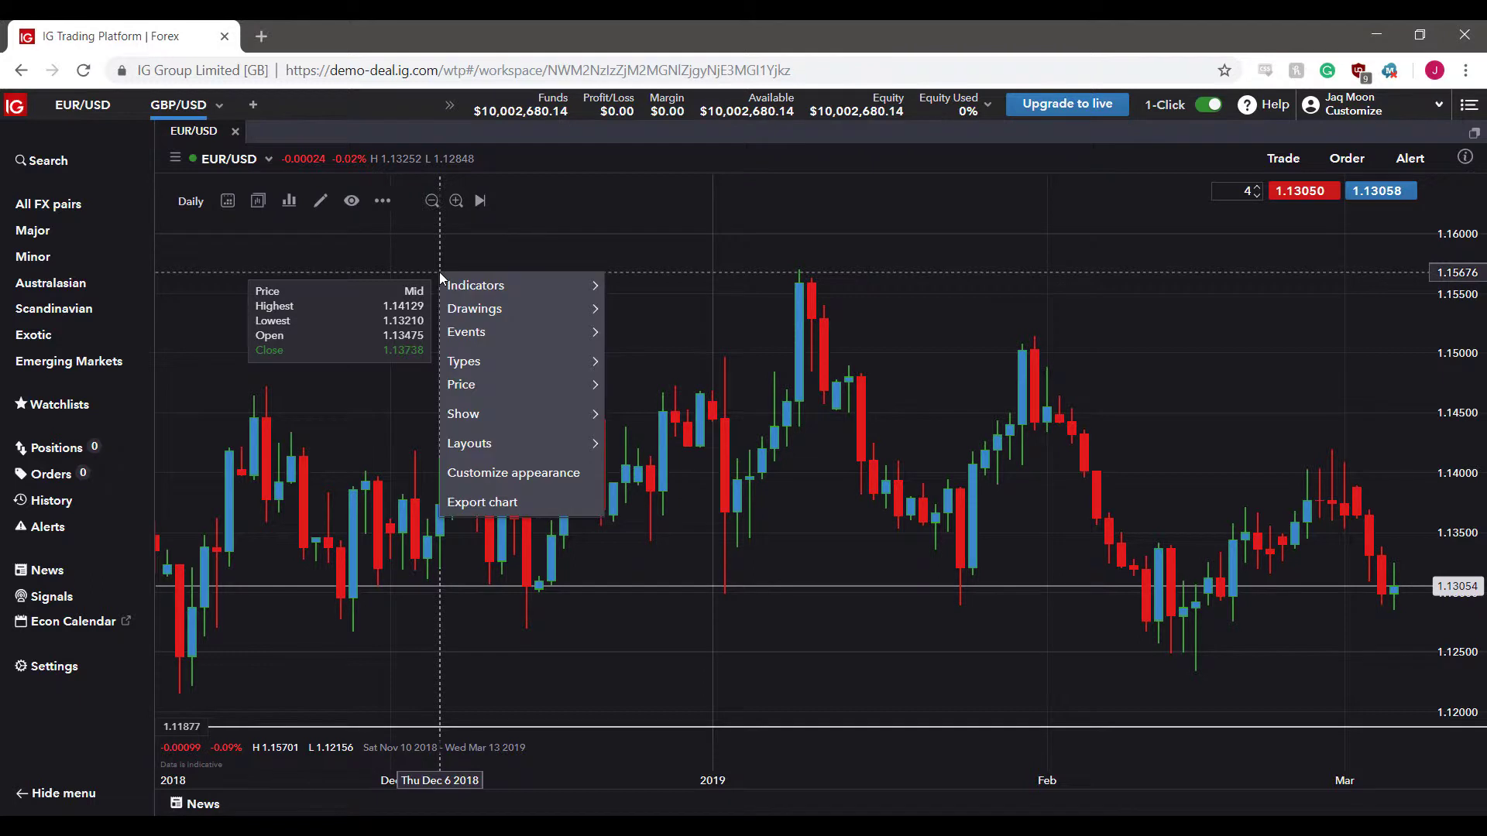
mouse_move(460, 311)
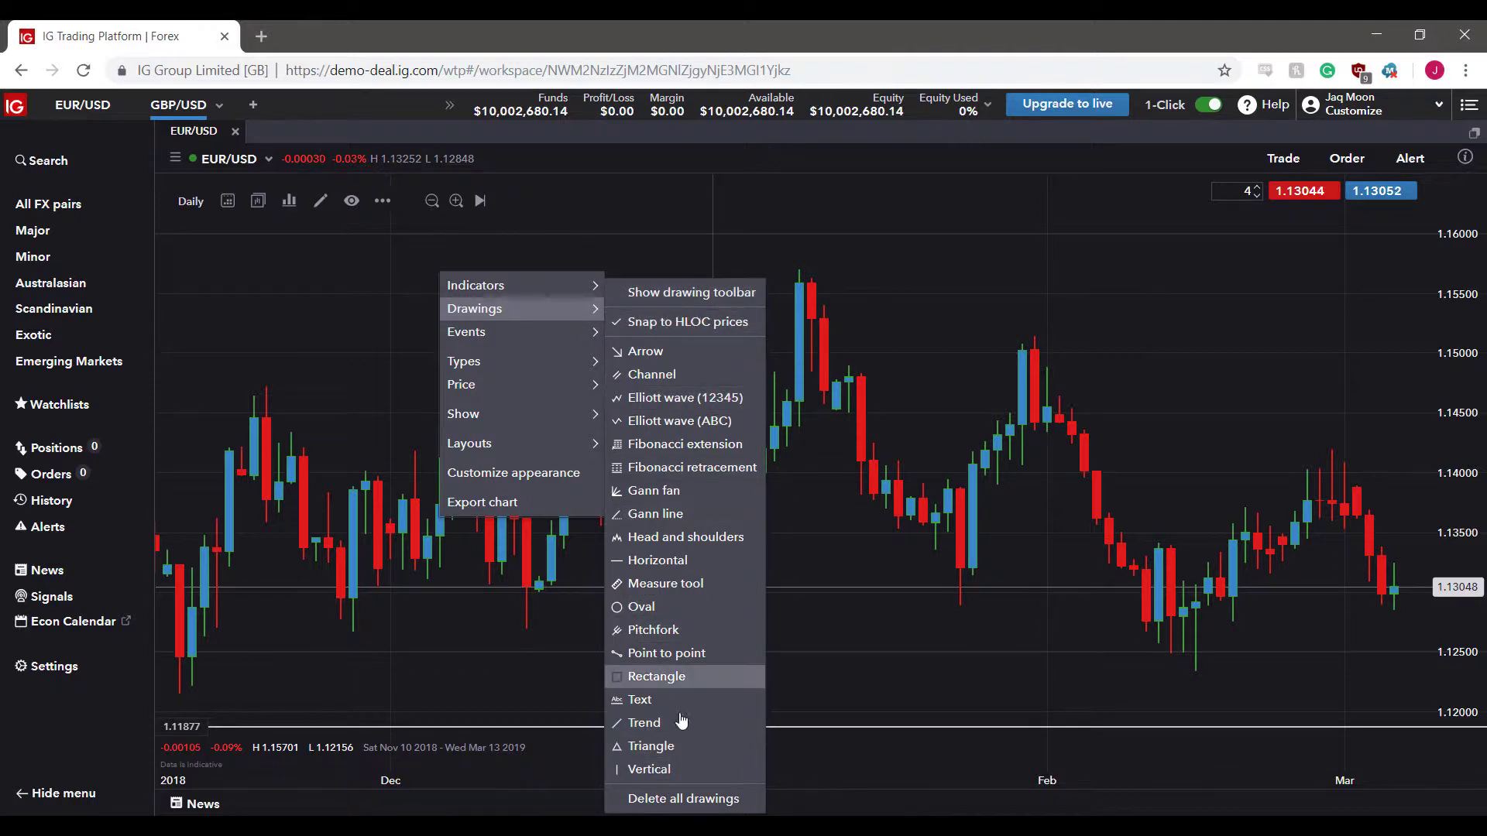
click(691, 292)
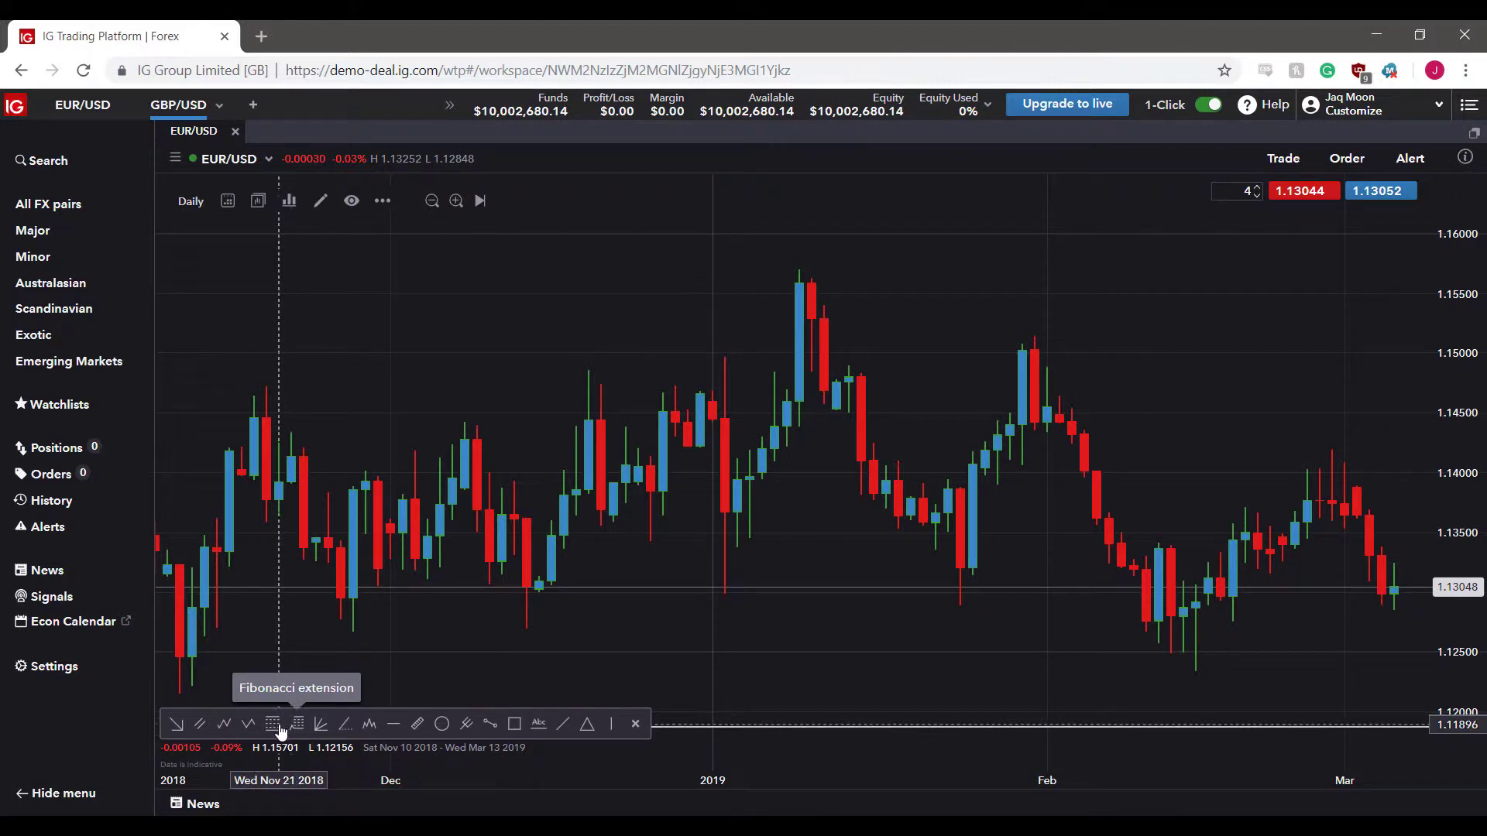
Draw a Fibonacci retracement from the November high at 1.14725 to the January 9 high at 1.15701, extending its levels past March
click(330, 202)
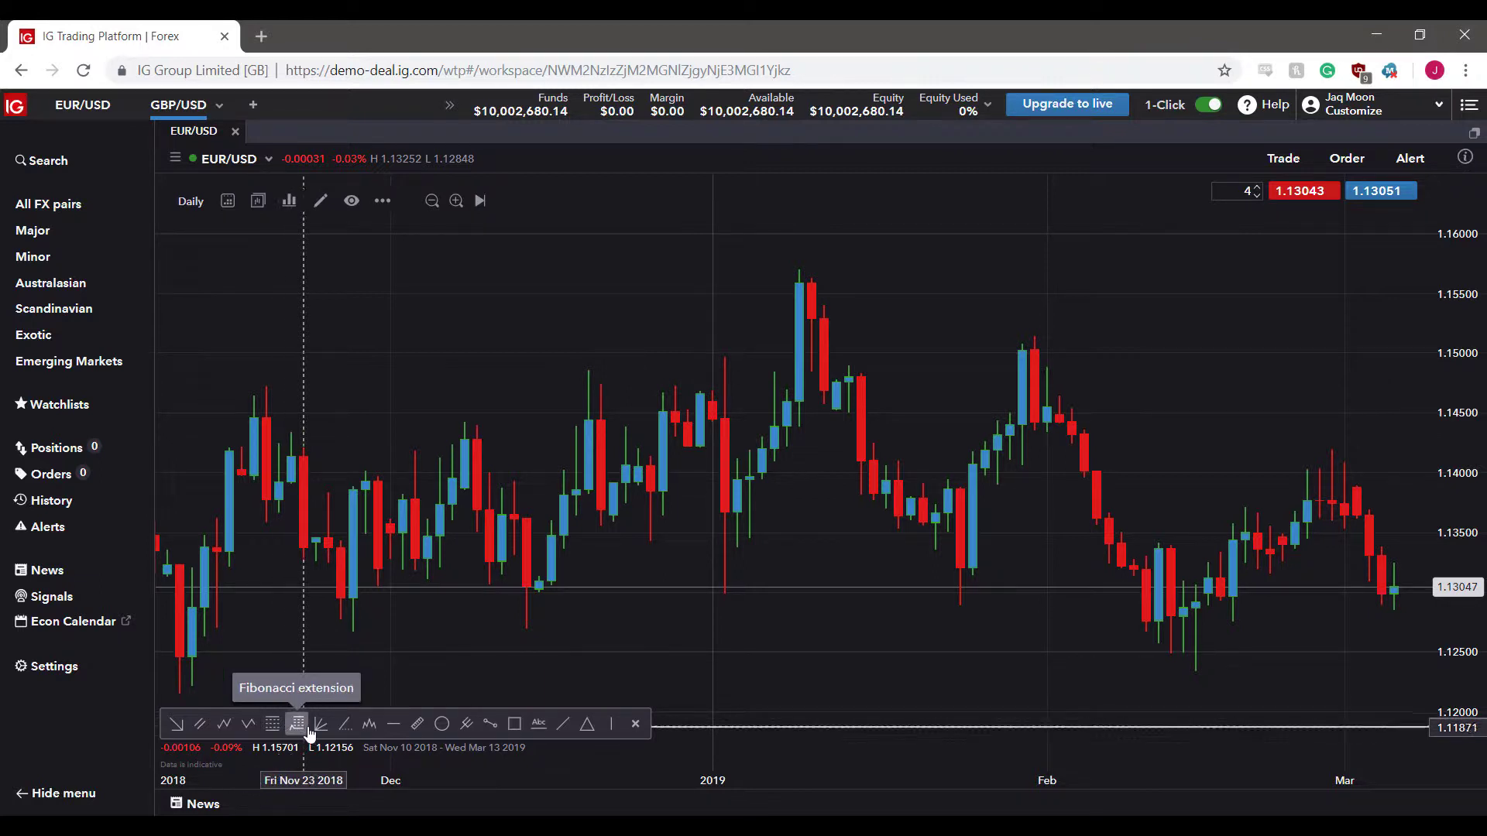
click(271, 725)
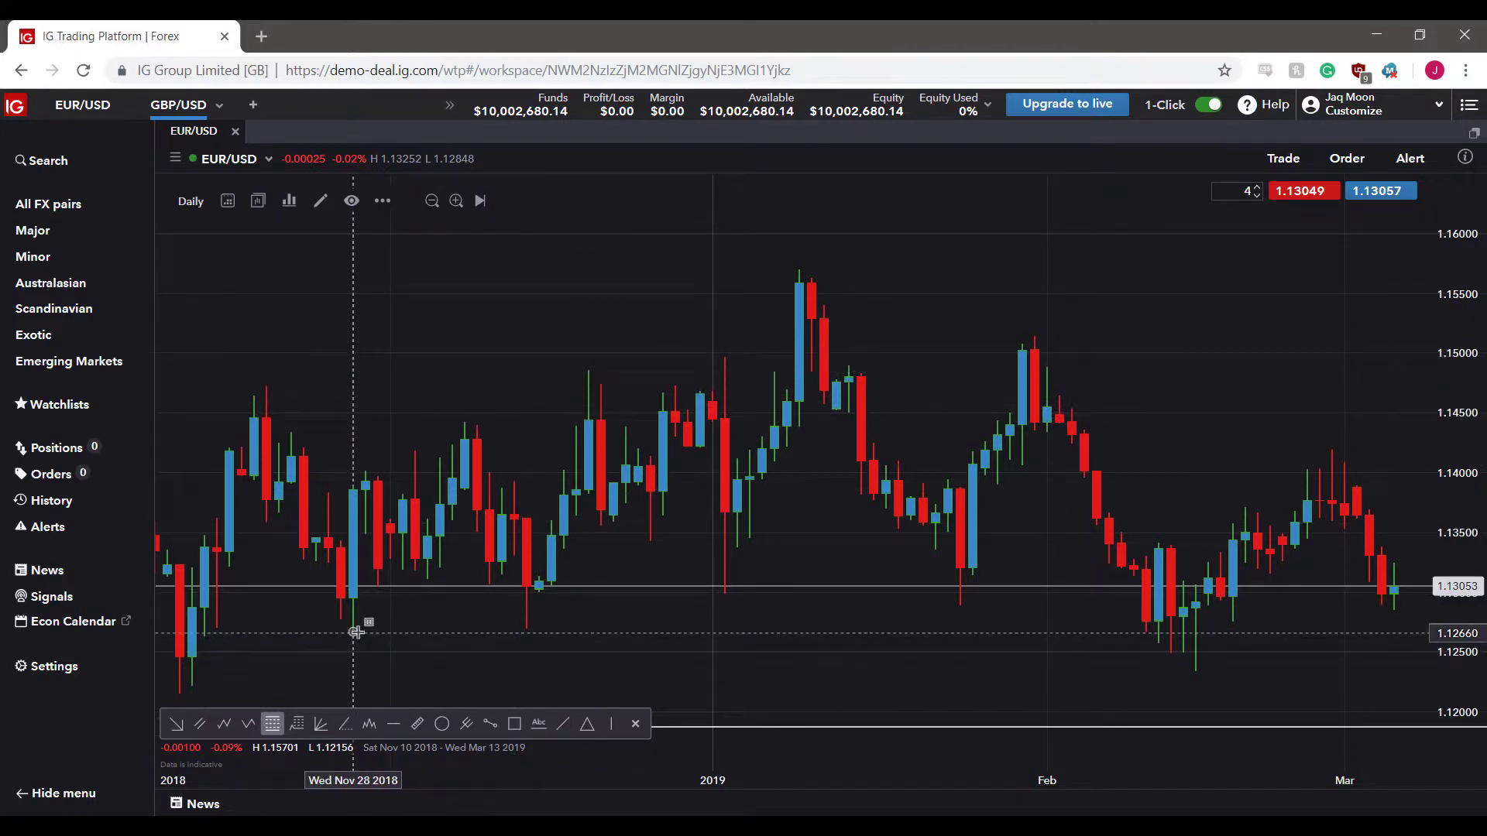
click(267, 386)
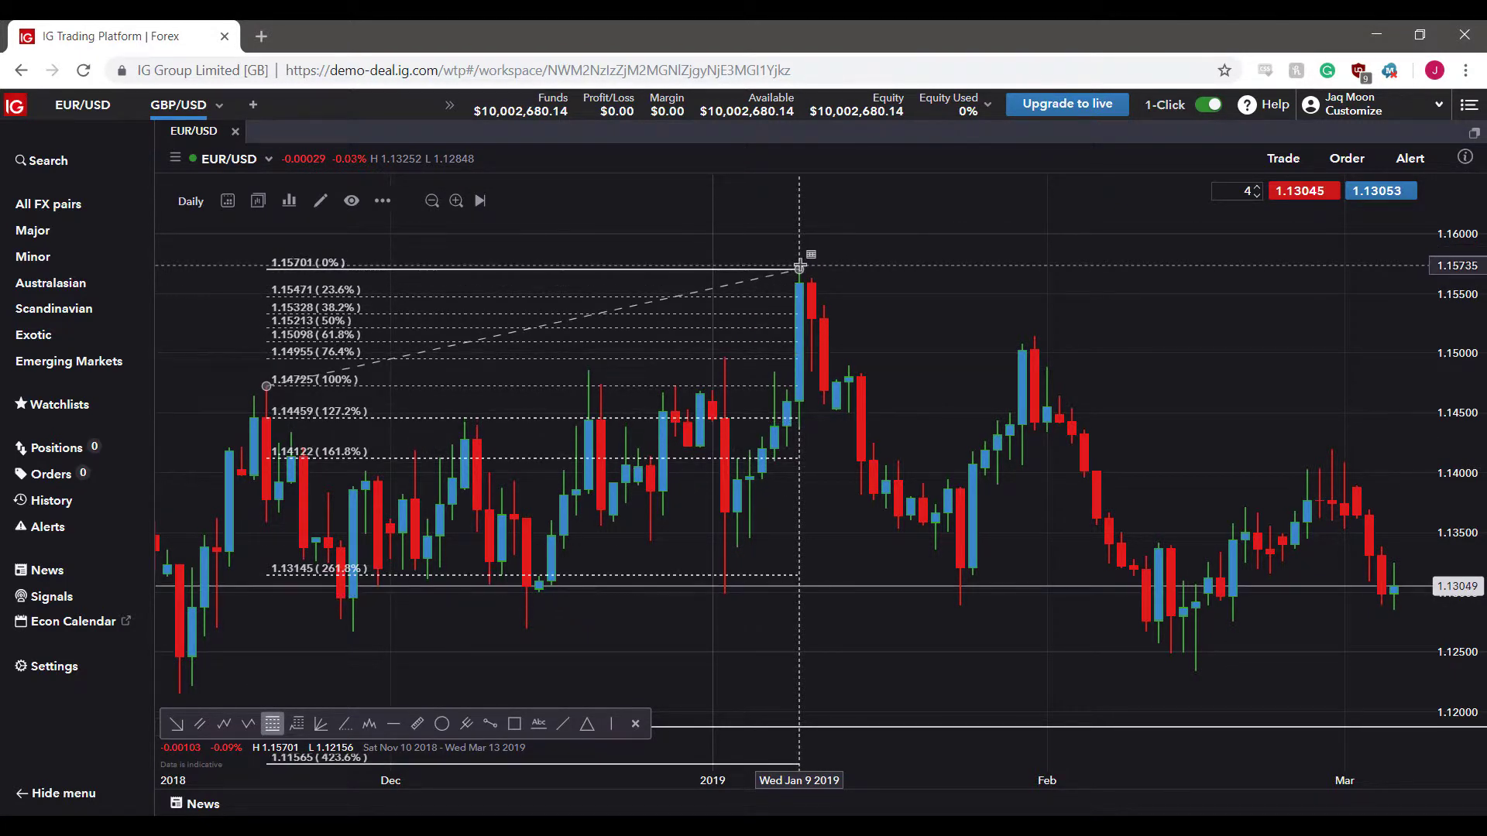
mouse_move(799, 267)
mouse_down()
mouse_move(866, 233)
mouse_move(1071, 292)
mouse_move(806, 265)
mouse_move(933, 265)
mouse_move(779, 268)
mouse_move(836, 289)
mouse_move(802, 273)
mouse_move(1394, 282)
mouse_move(1245, 273)
mouse_move(1311, 280)
mouse_move(1284, 295)
mouse_move(1436, 307)
mouse_up()
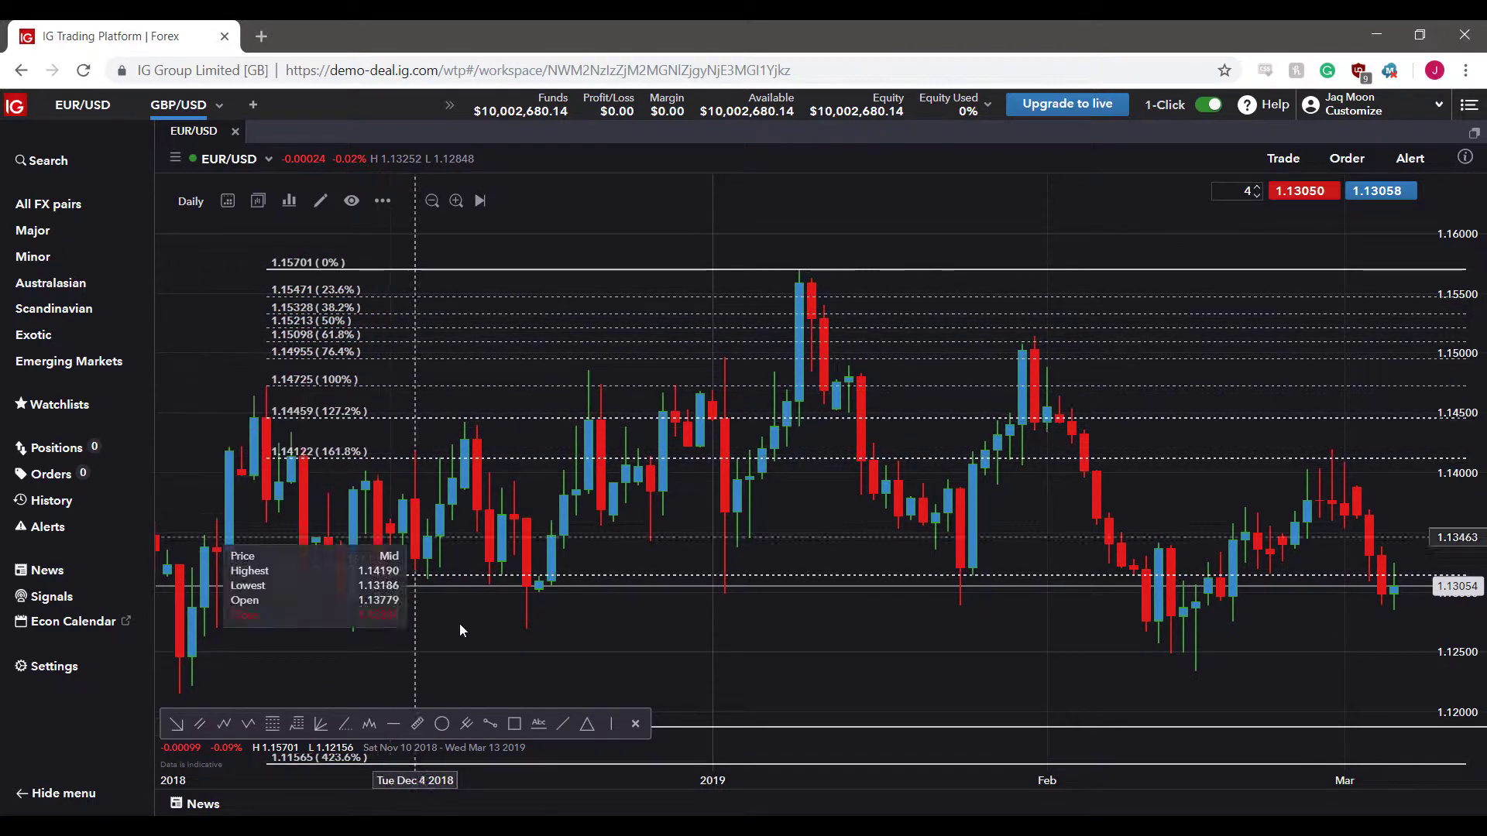
right_click(443, 617)
mouse_move(447, 613)
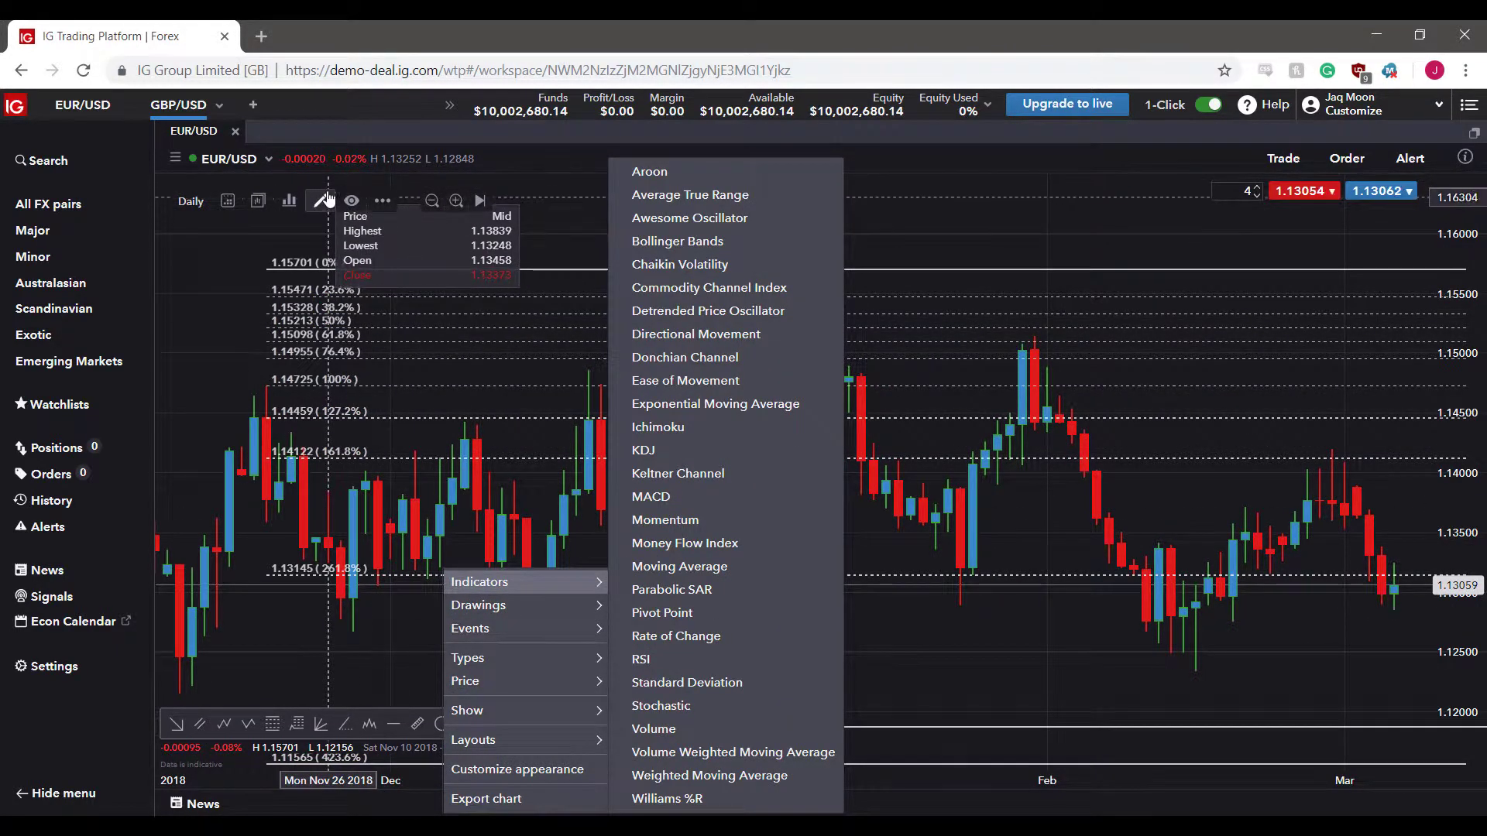
mouse_move(517, 607)
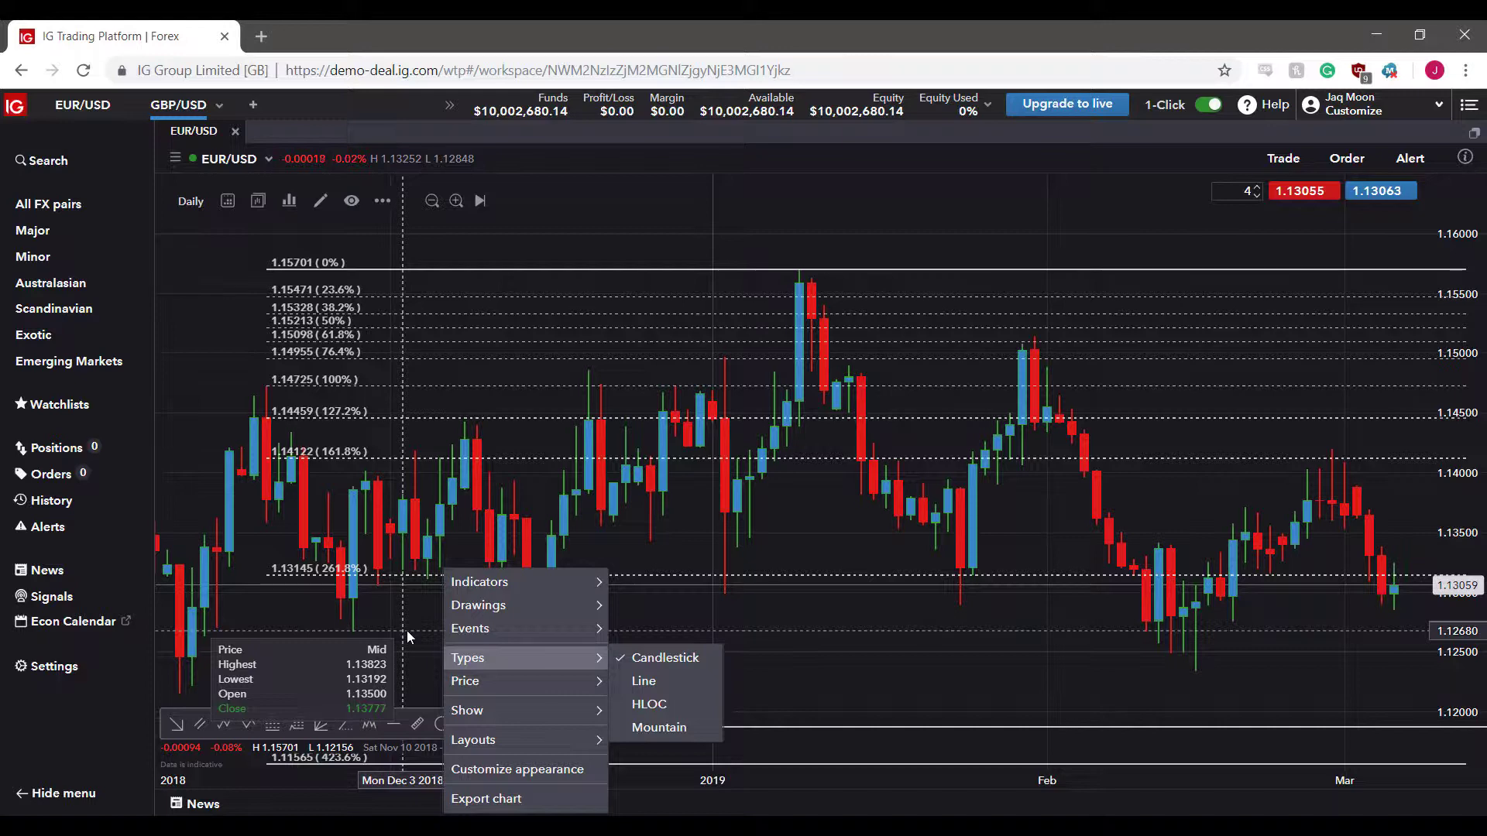
Draw an arrow pointing straight up above the mid-November candles, with its tip near the 1.157 level
click(181, 727)
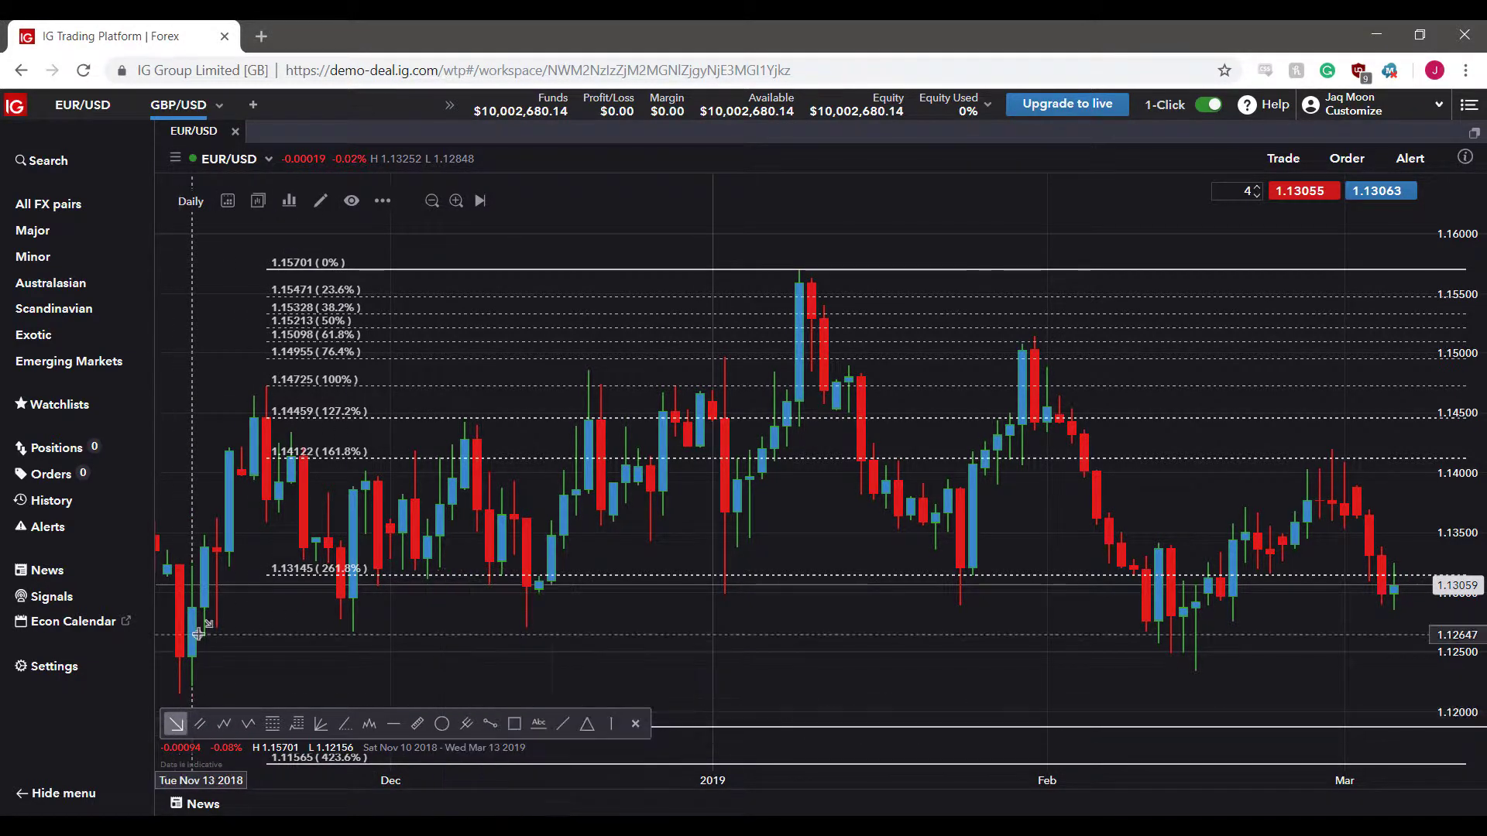
click(185, 382)
click(184, 257)
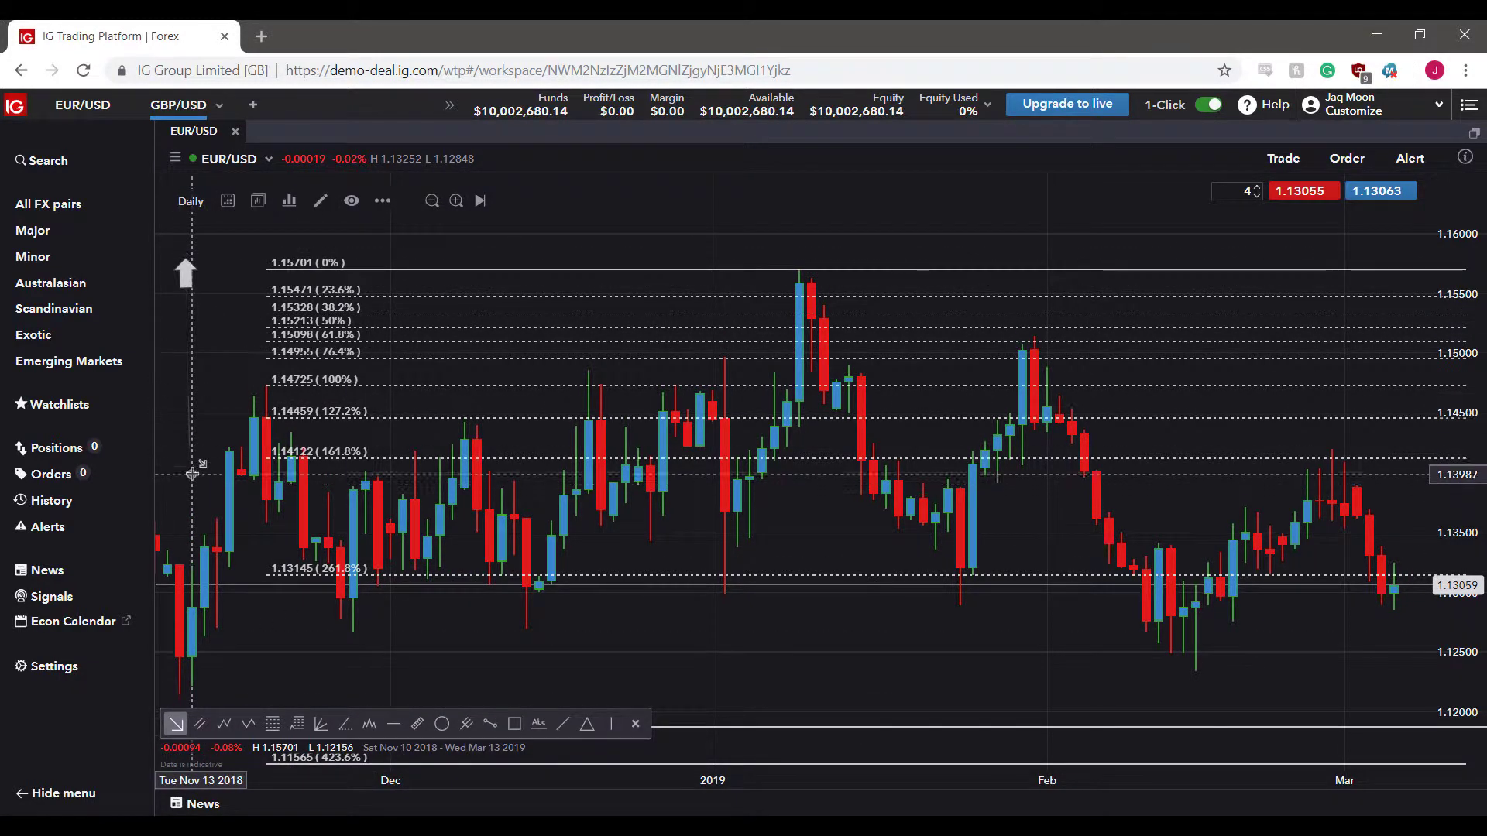
Draw a second arrow beneath the first one, pointing diagonally down and back in time
click(183, 422)
click(220, 327)
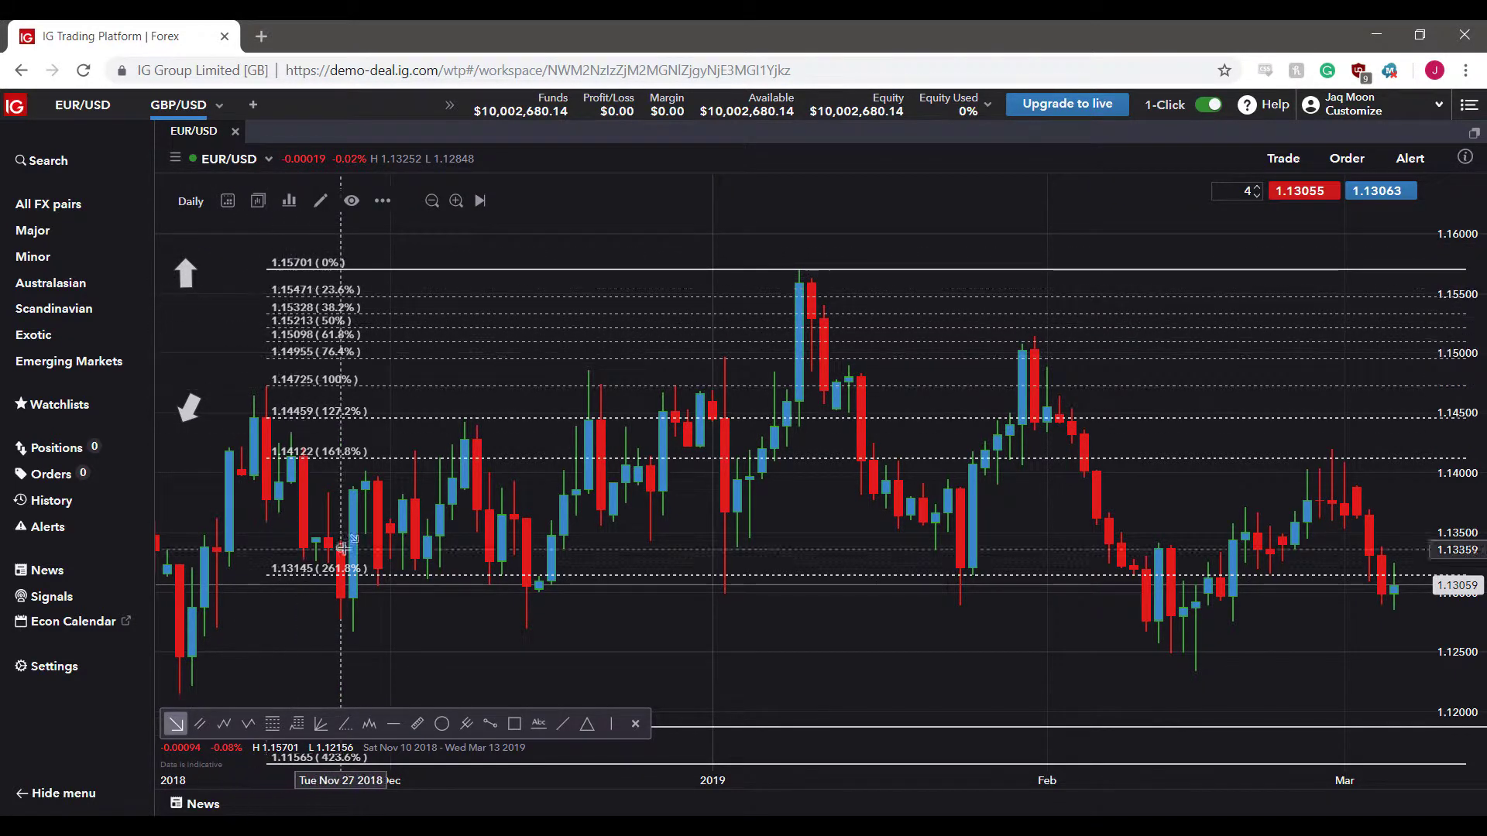
Delete the Fibonacci retracement and the diagonal arrow from the EUR/USD chart
click(248, 724)
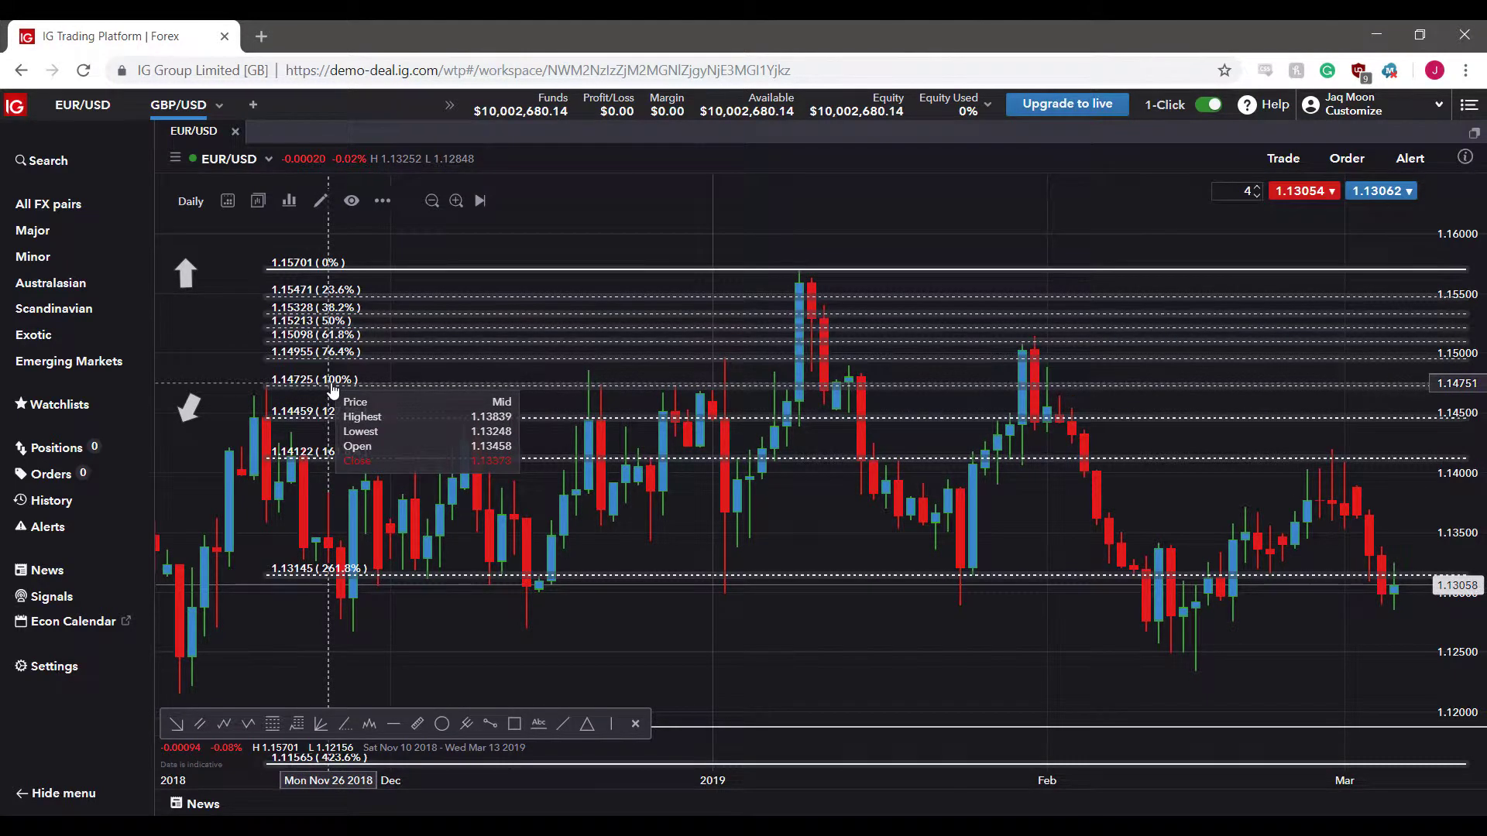
click(333, 387)
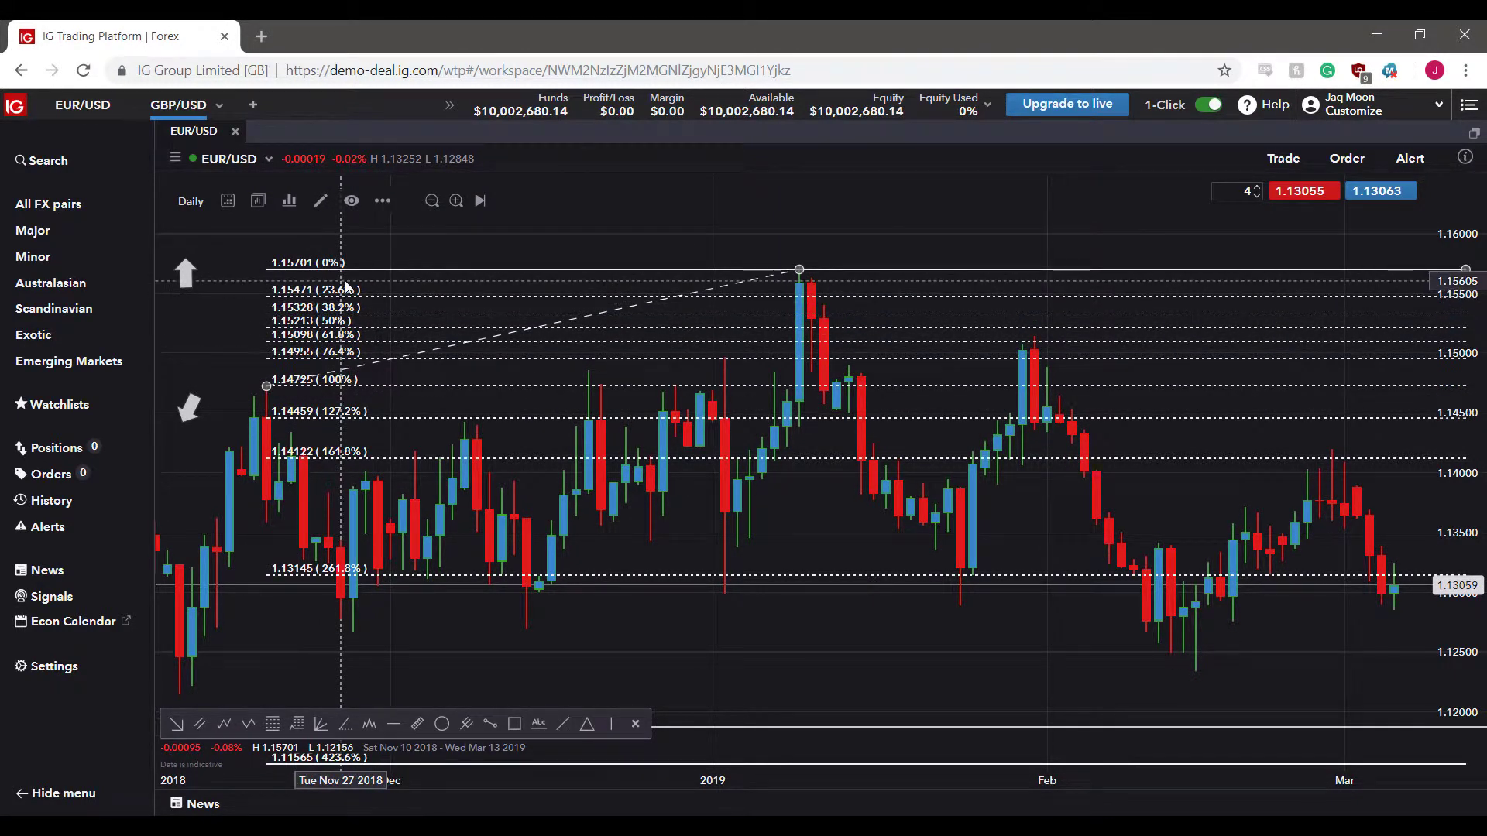
key(Delete)
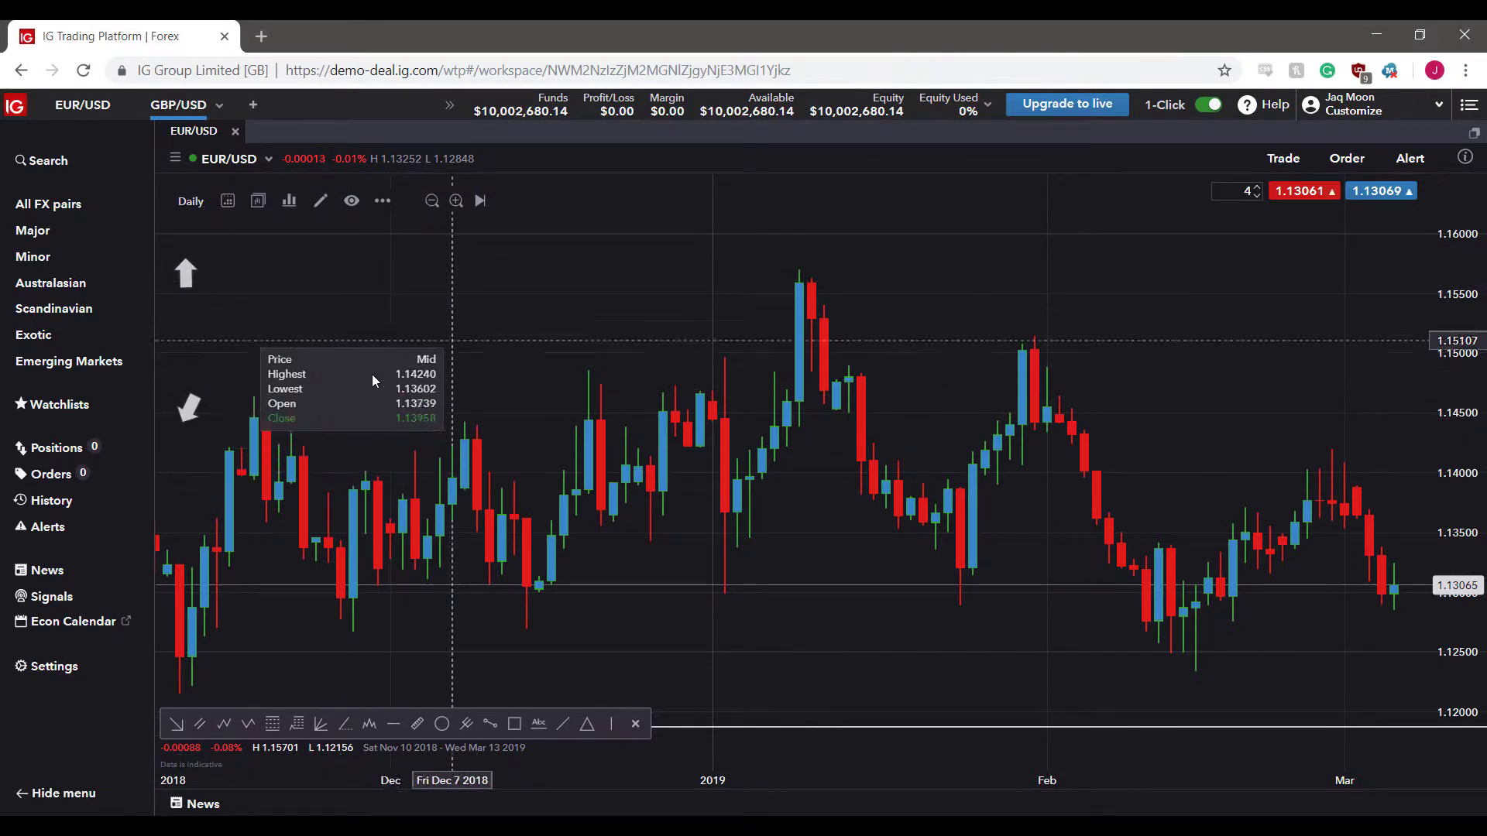
drag(224, 339, 183, 422)
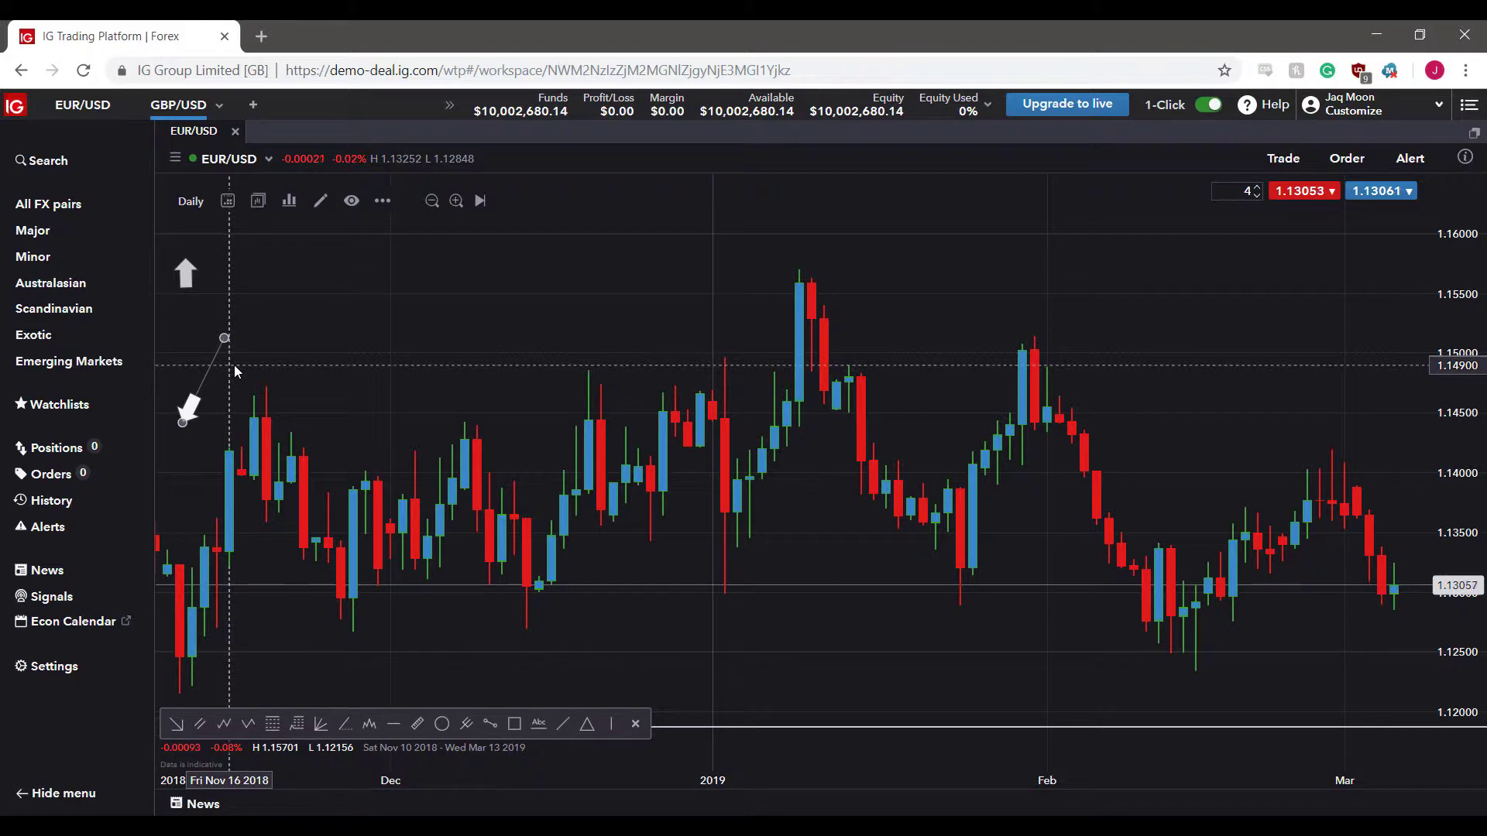
key(Delete)
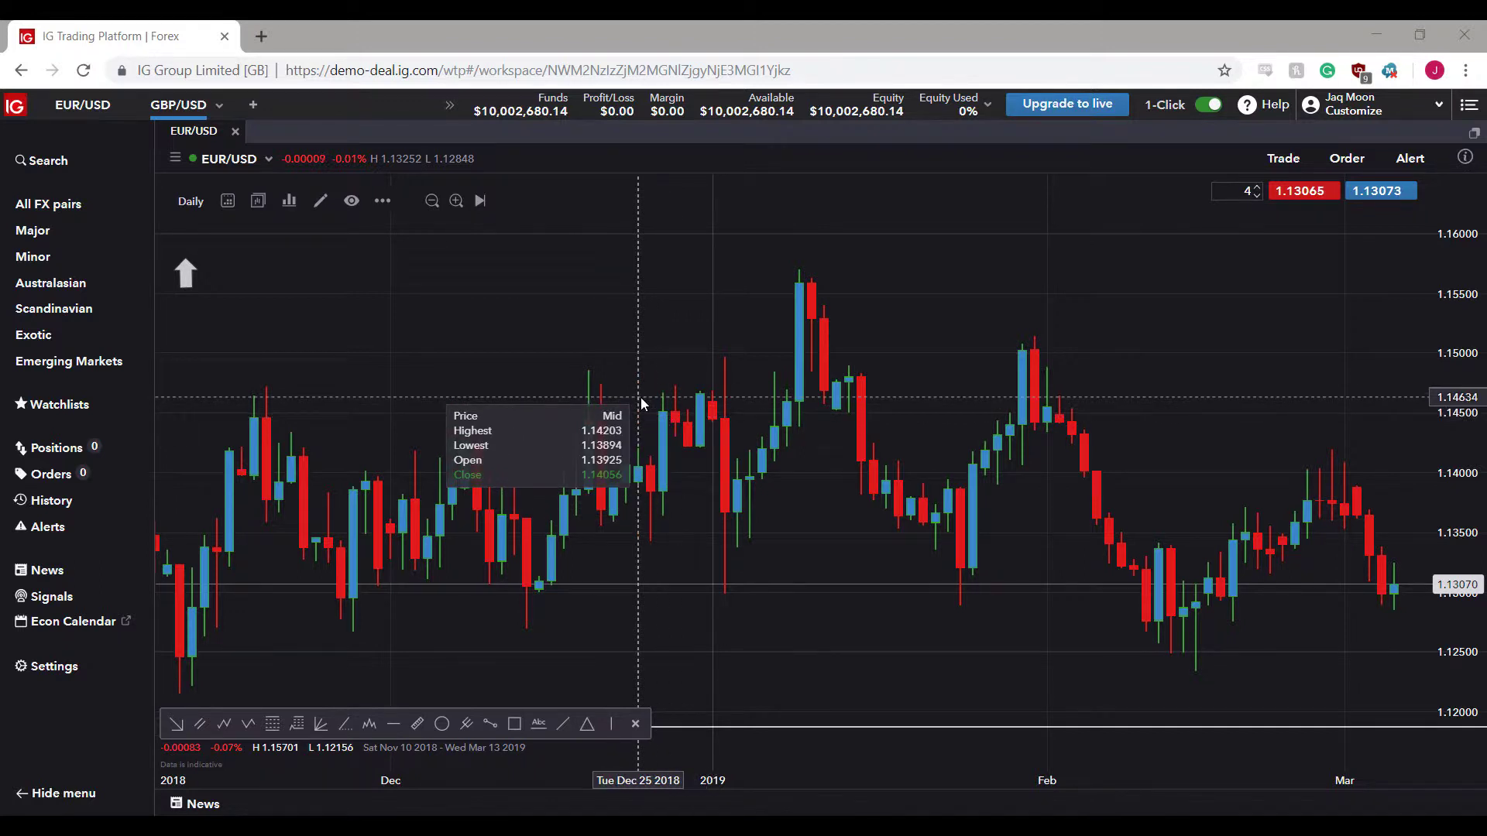
Toggle the visibility of indicators and drawings on the chart, leaving both shown
click(354, 207)
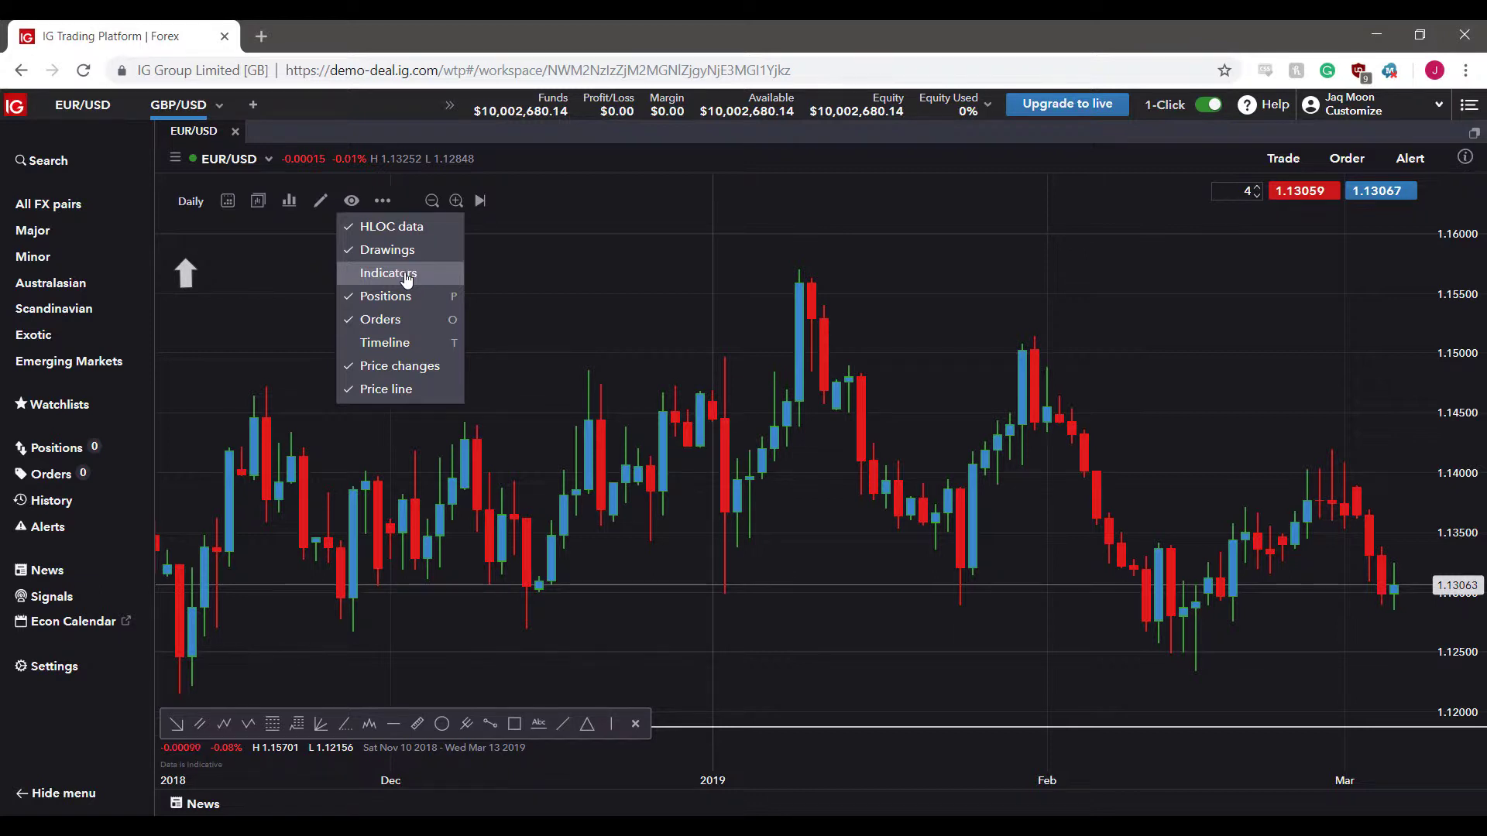
click(406, 278)
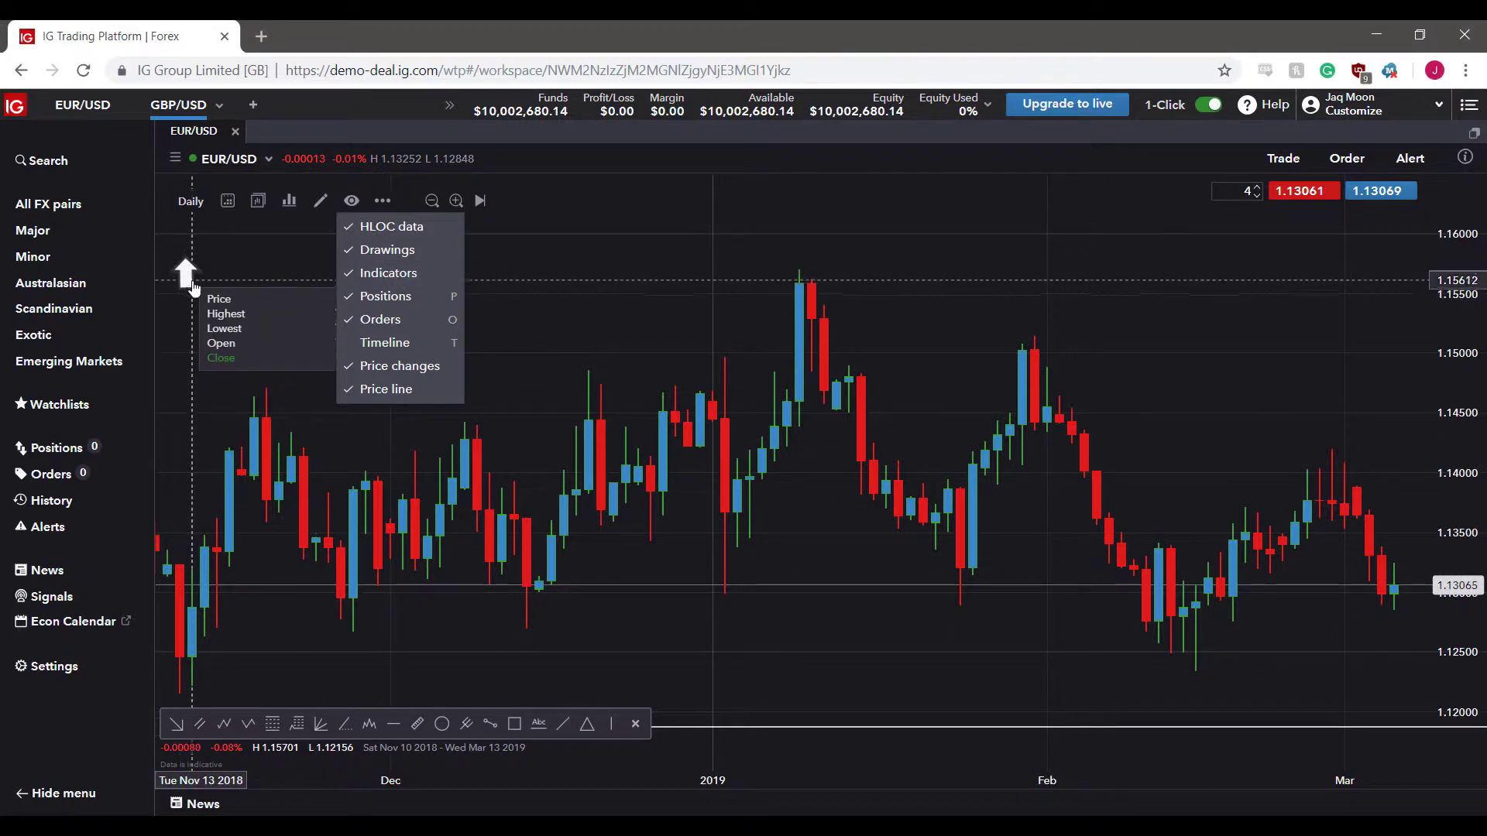
click(366, 256)
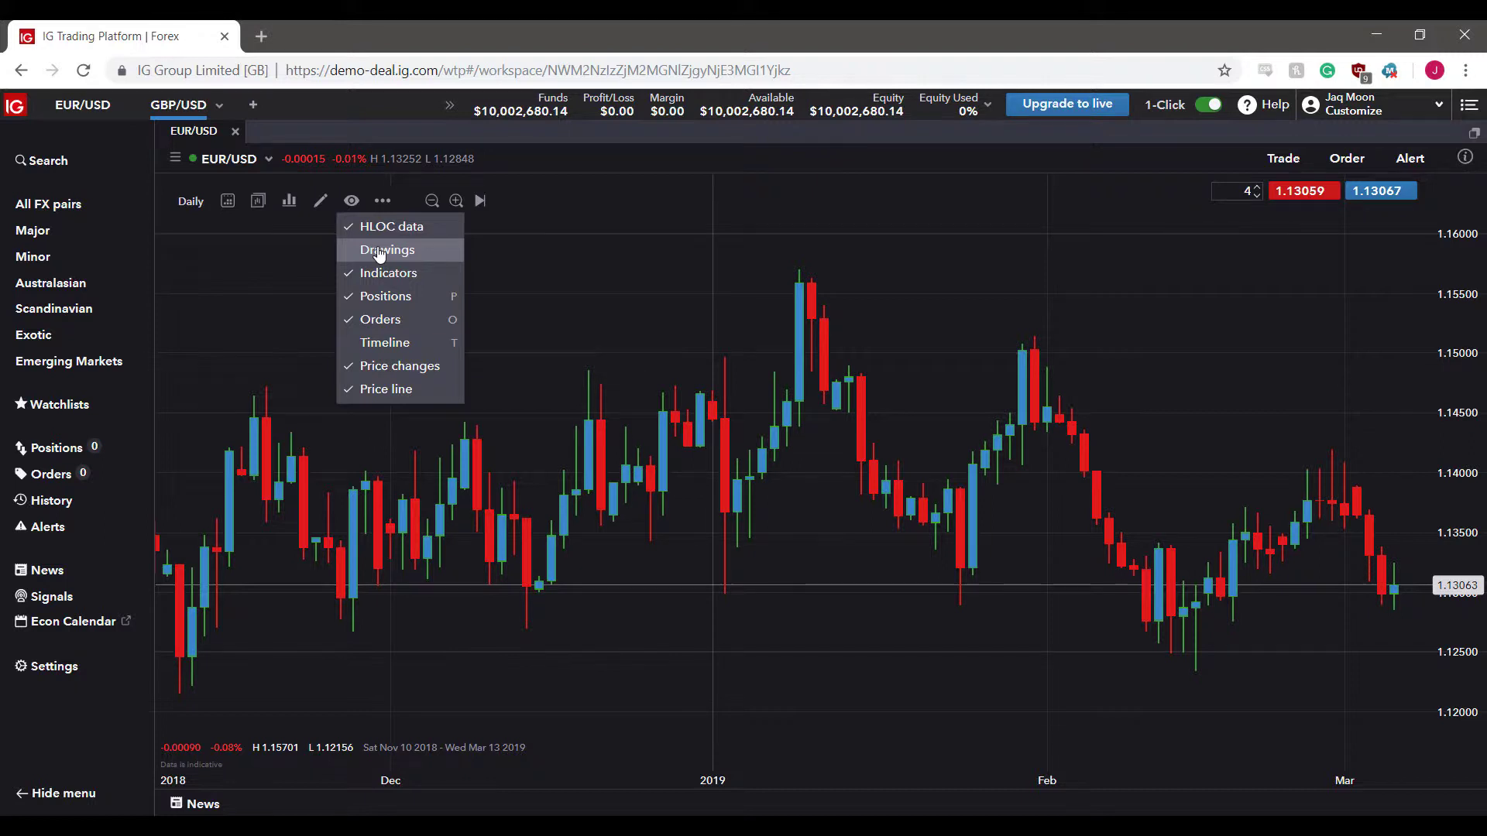
click(379, 252)
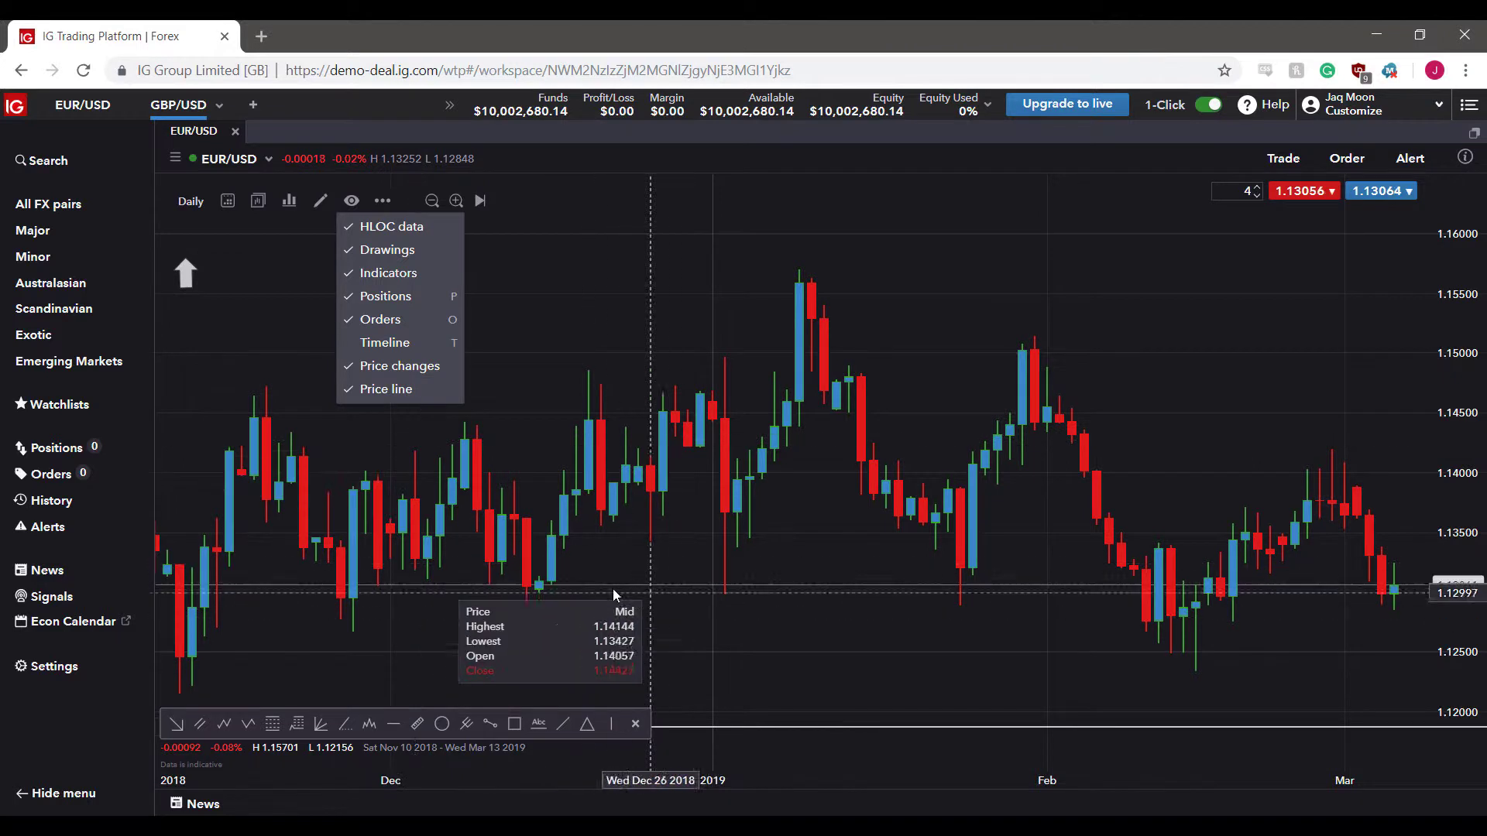
click(1449, 588)
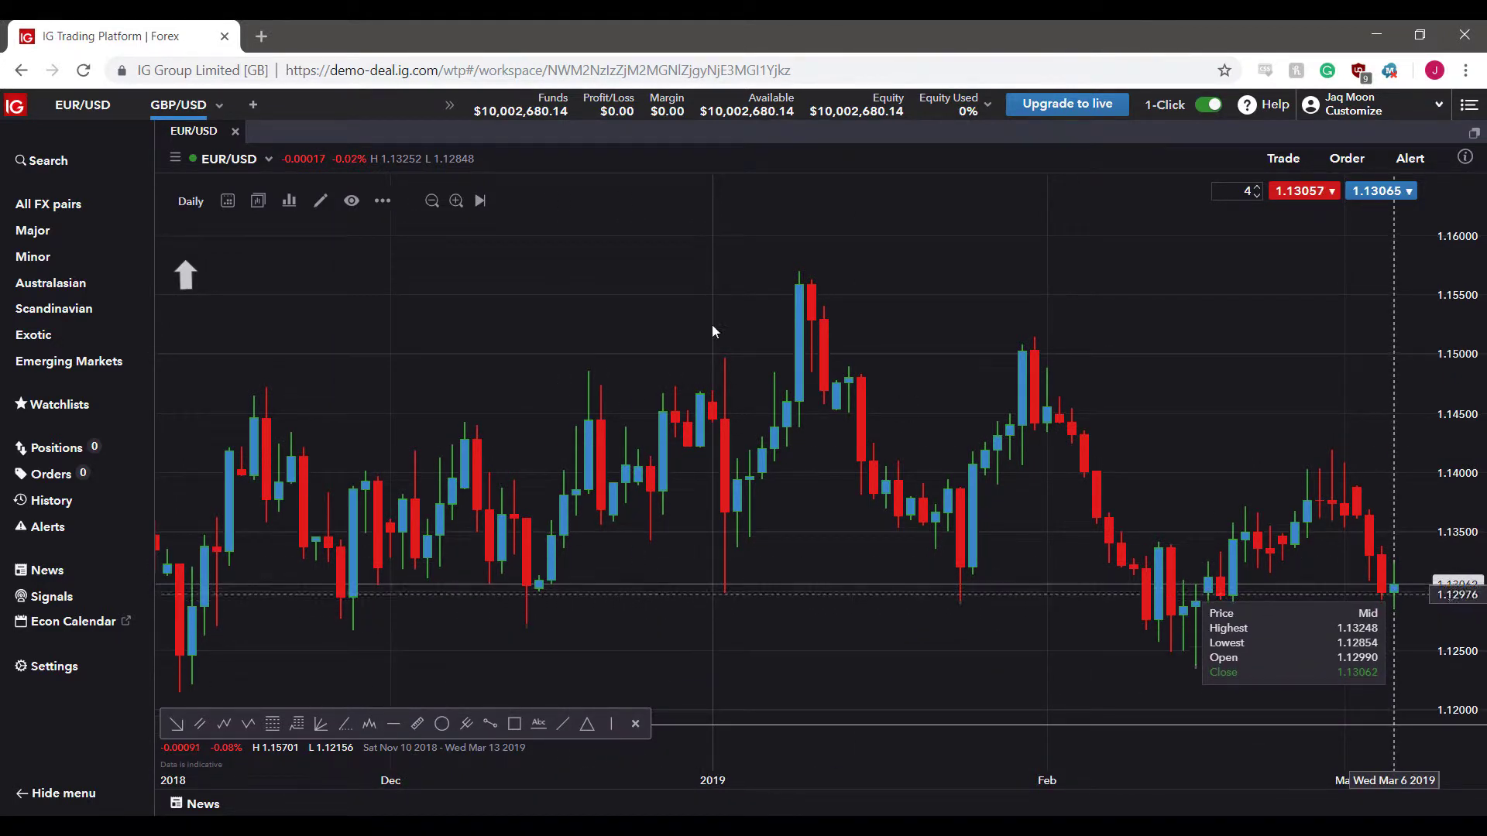
Show the timeline beneath the EUR/USD chart and hide it again
click(352, 201)
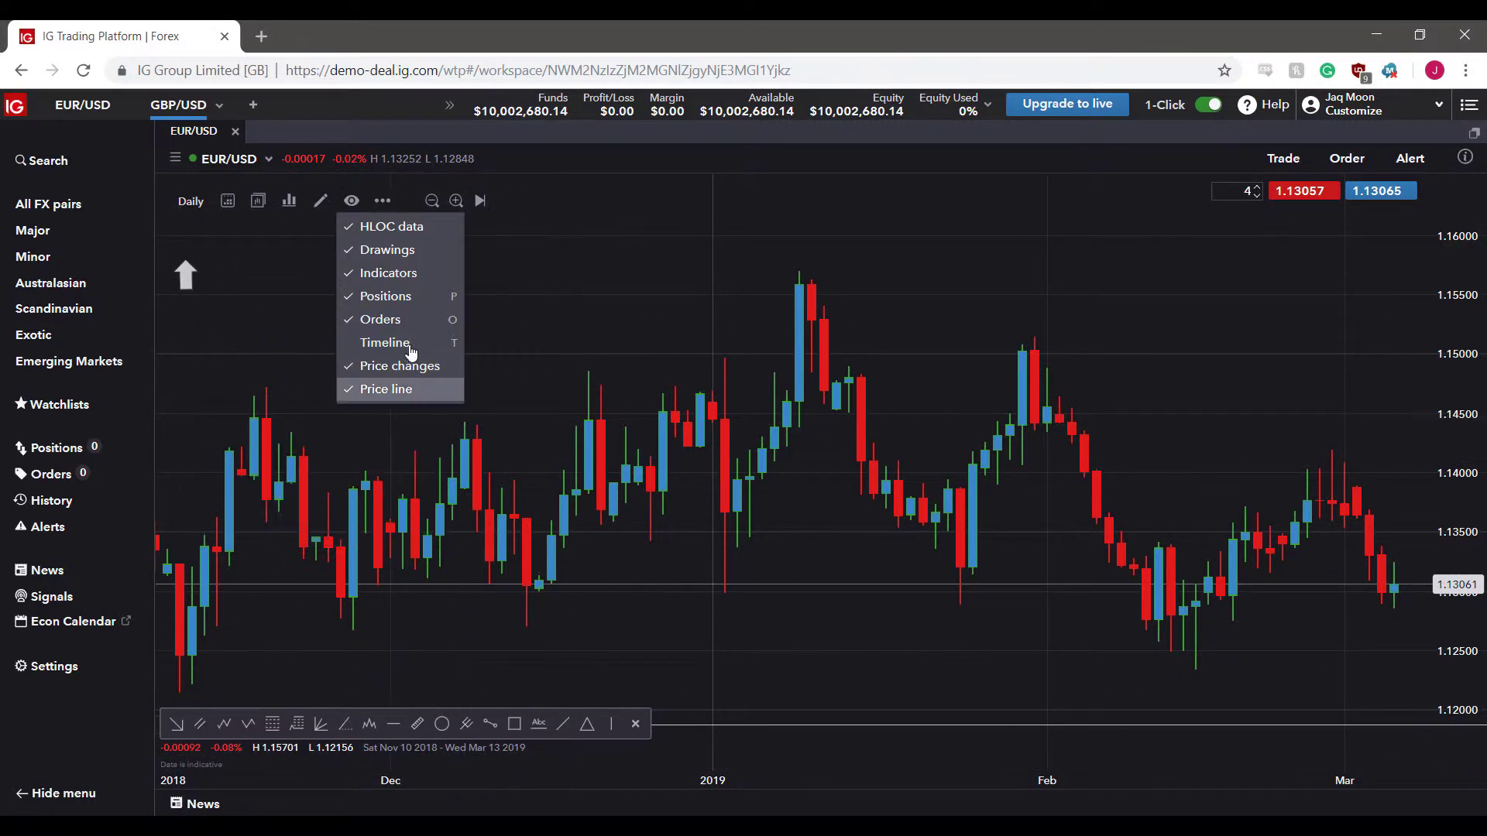
click(415, 344)
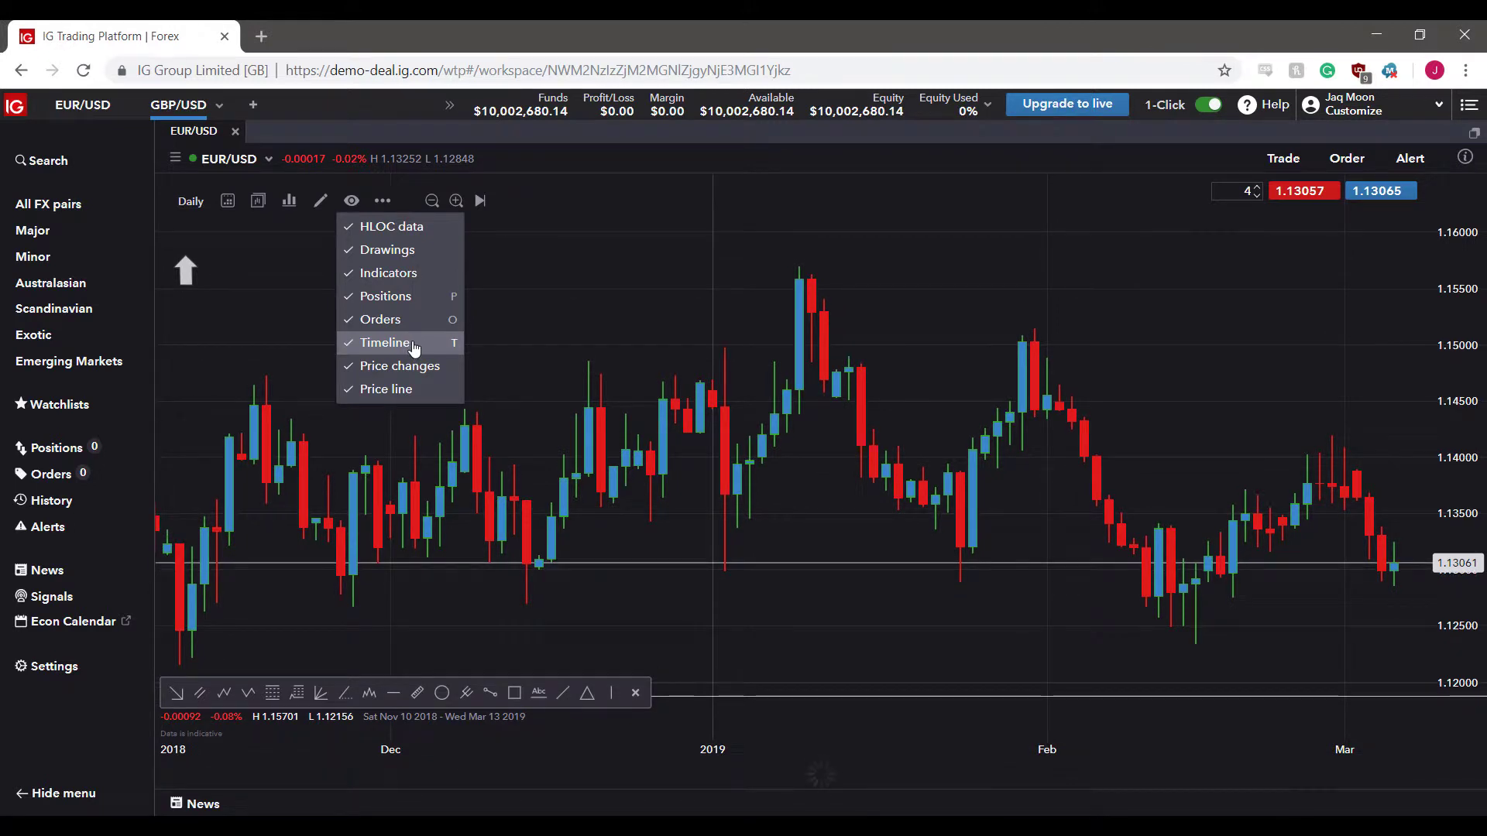
click(415, 346)
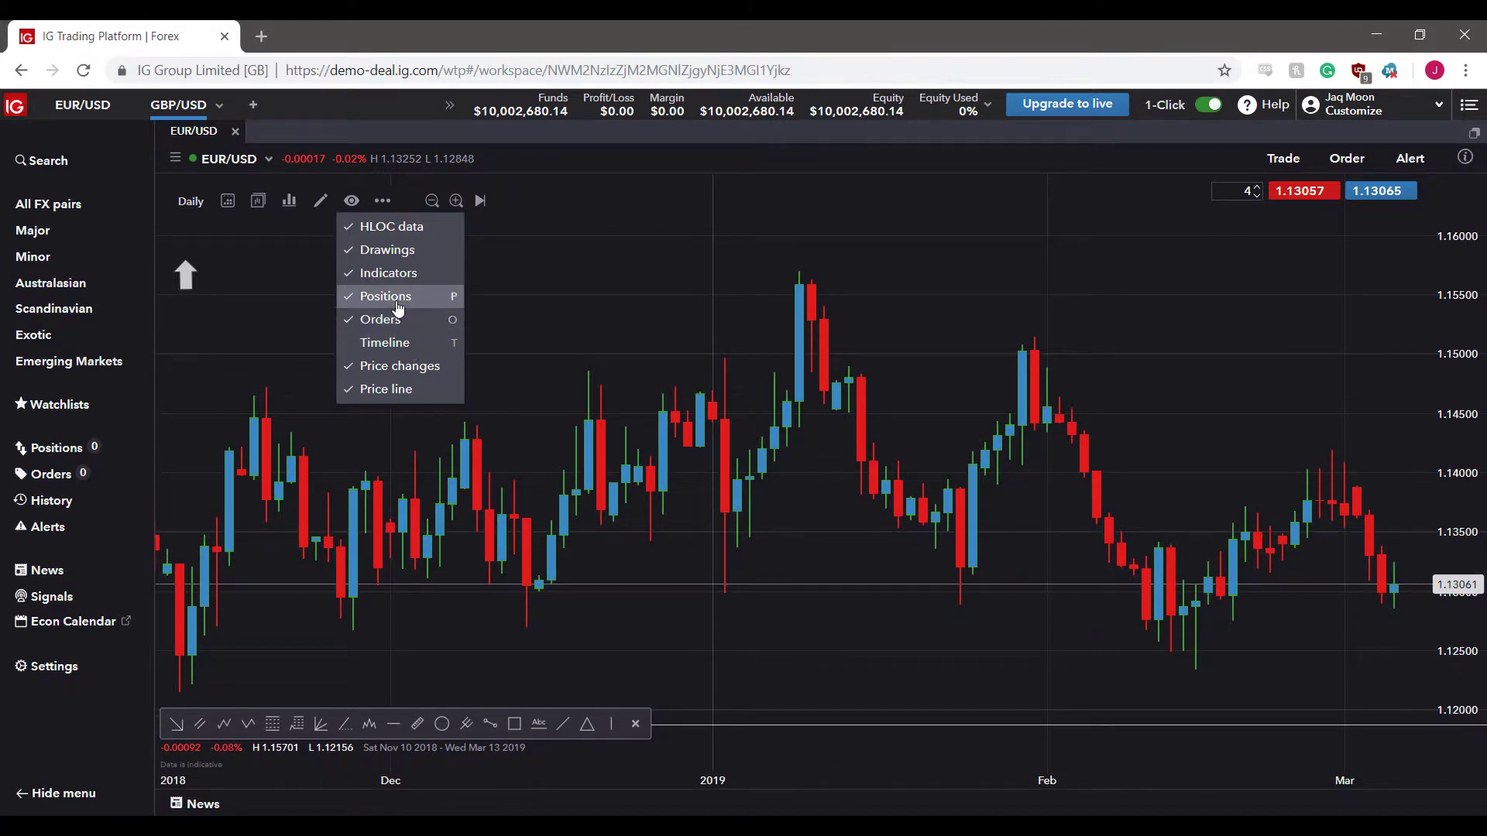
click(400, 229)
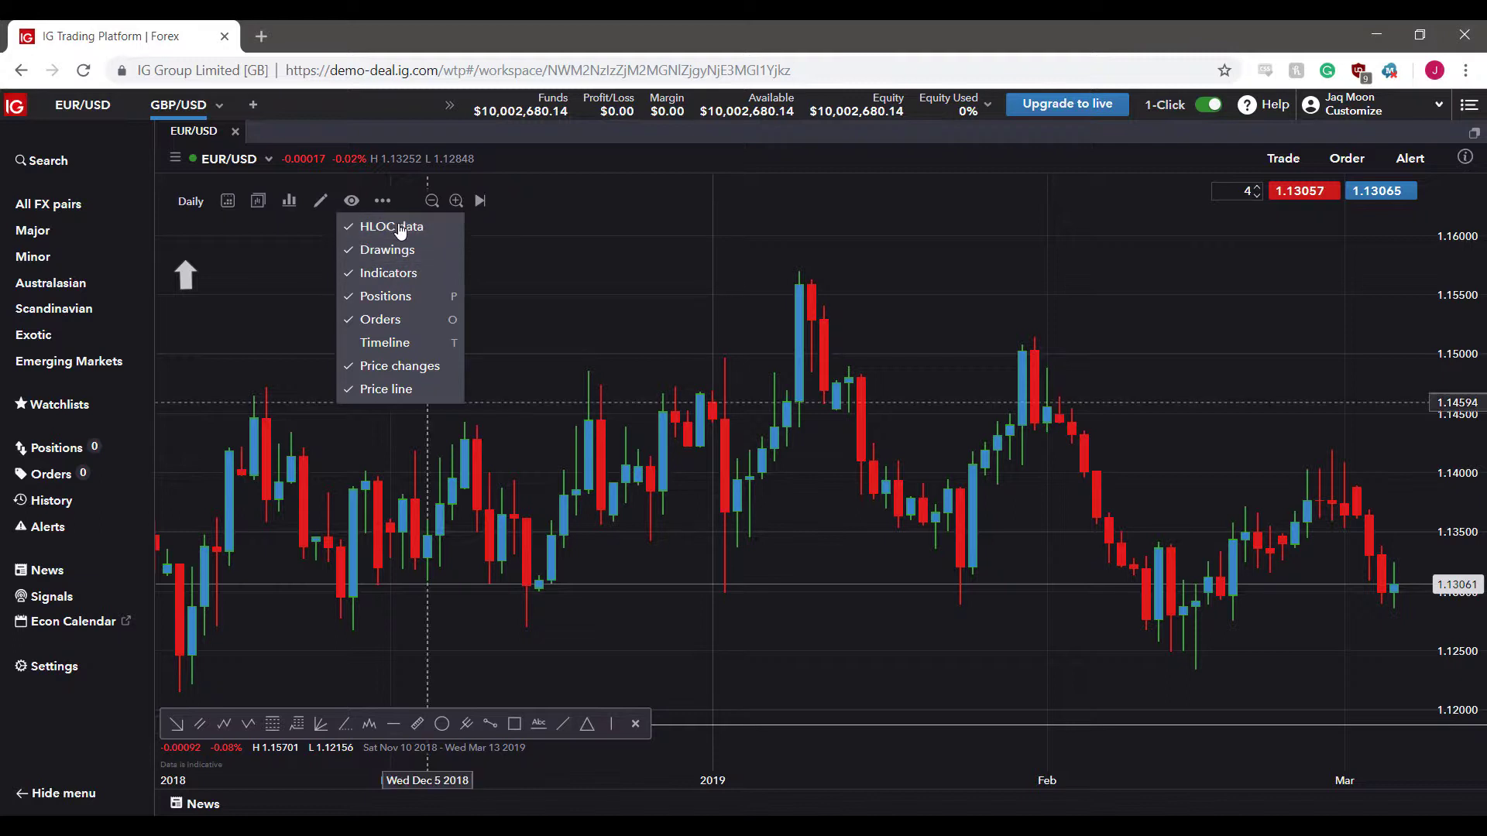
Add the United States ADP National Employment events to the EUR/USD chart
click(389, 200)
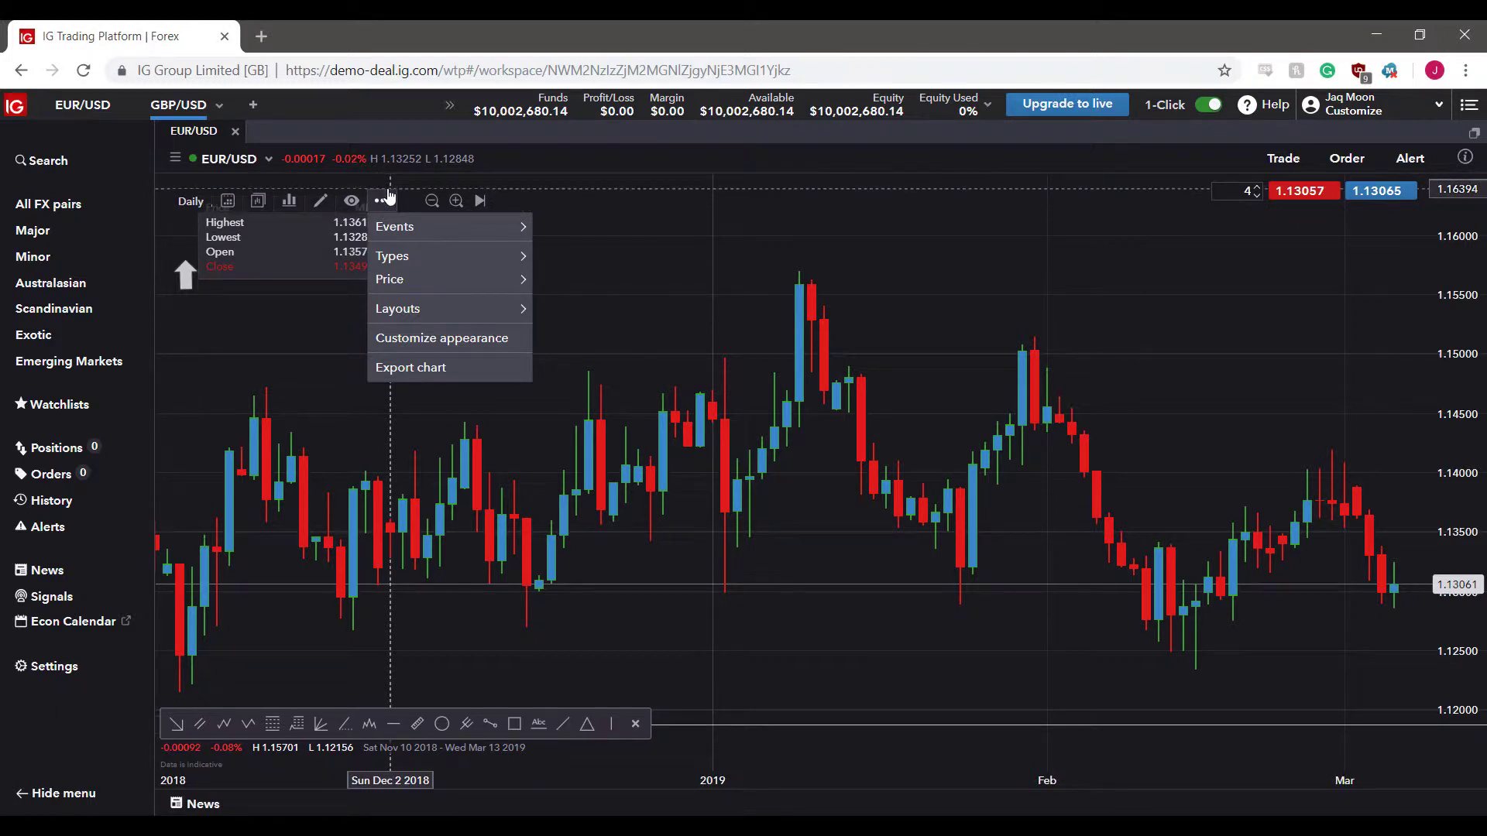
mouse_move(381, 233)
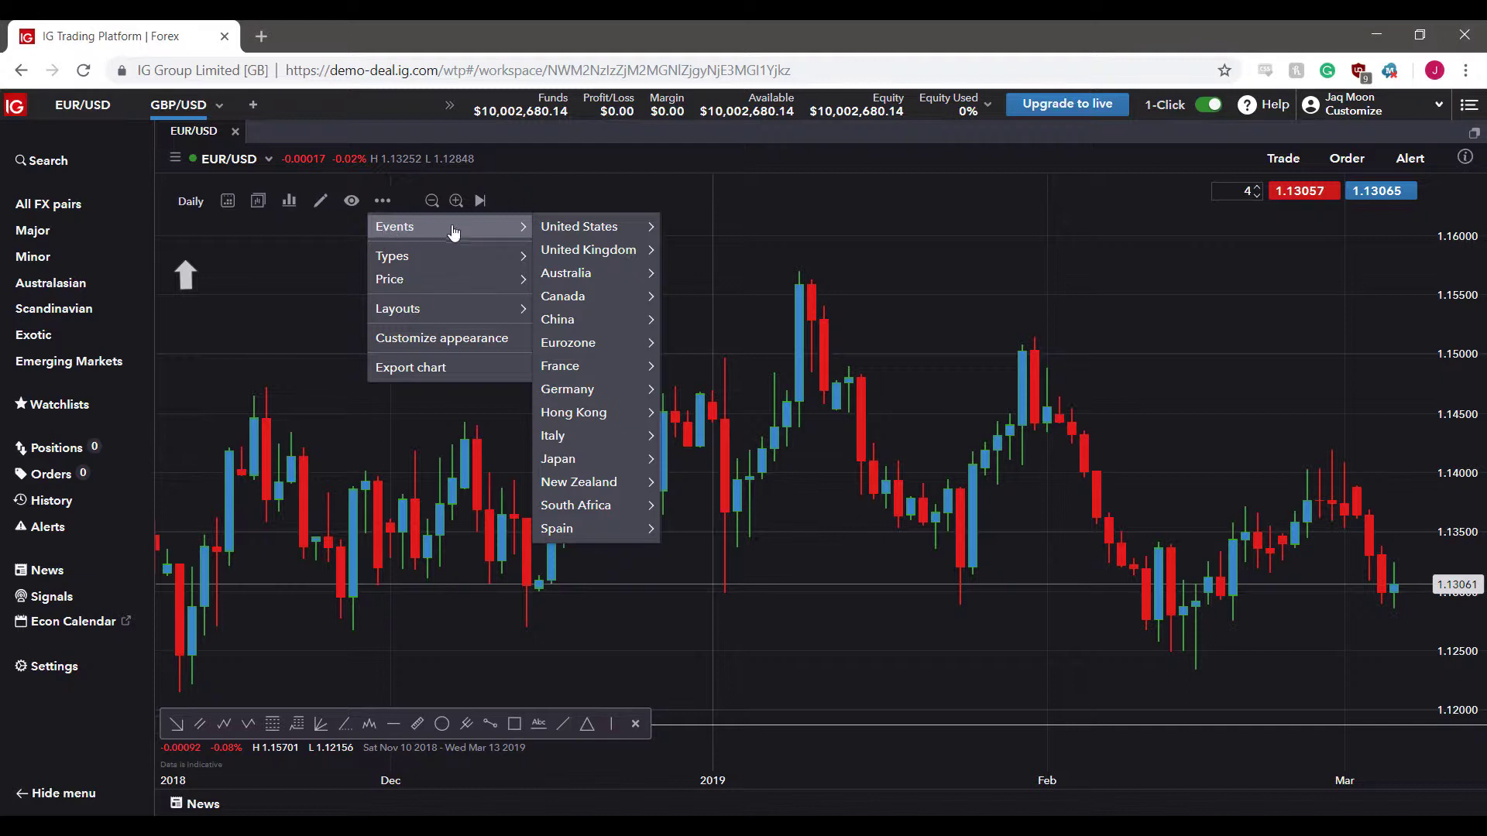
mouse_move(550, 234)
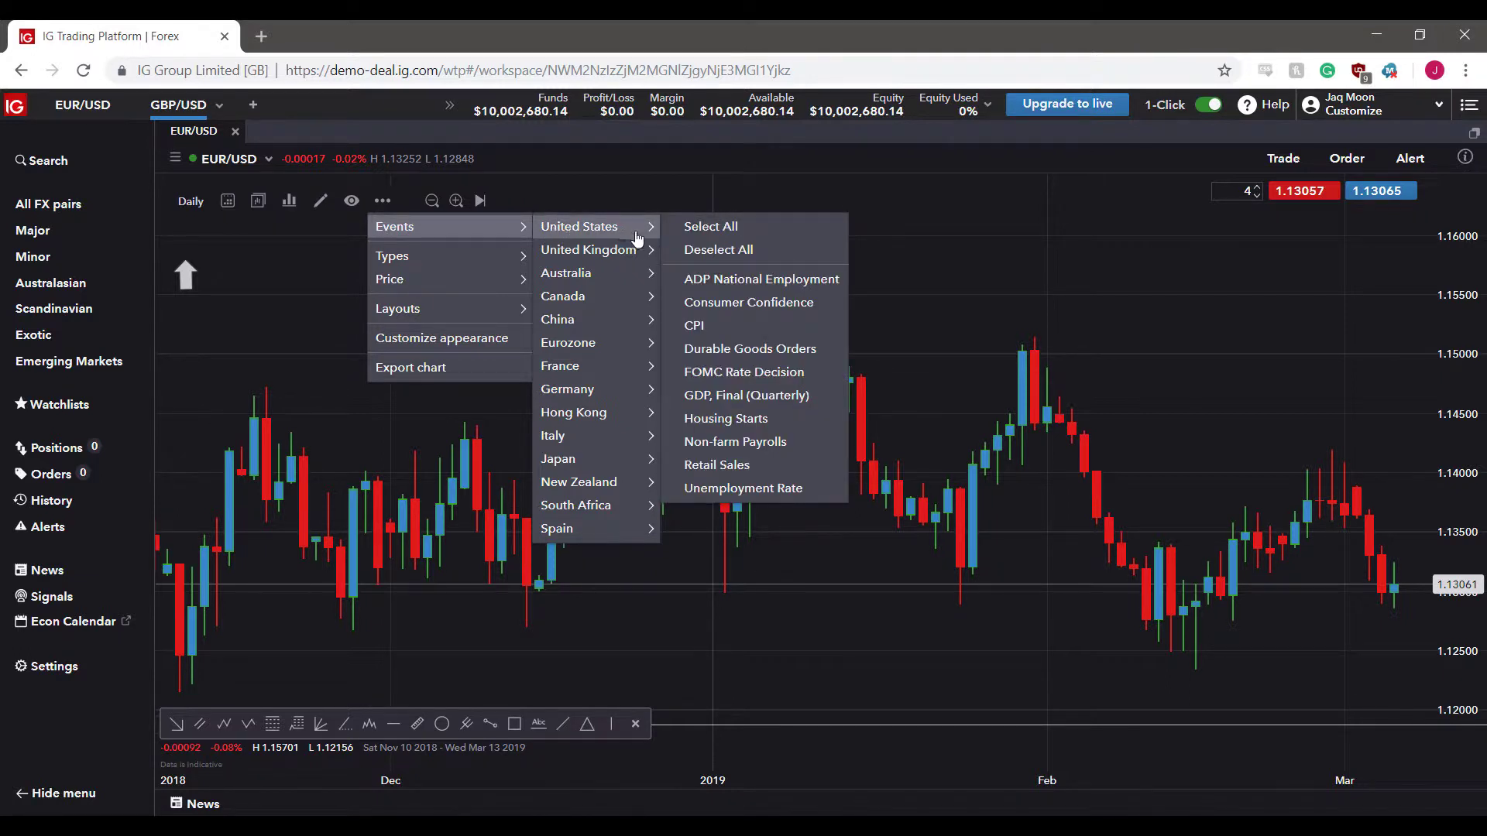
click(734, 280)
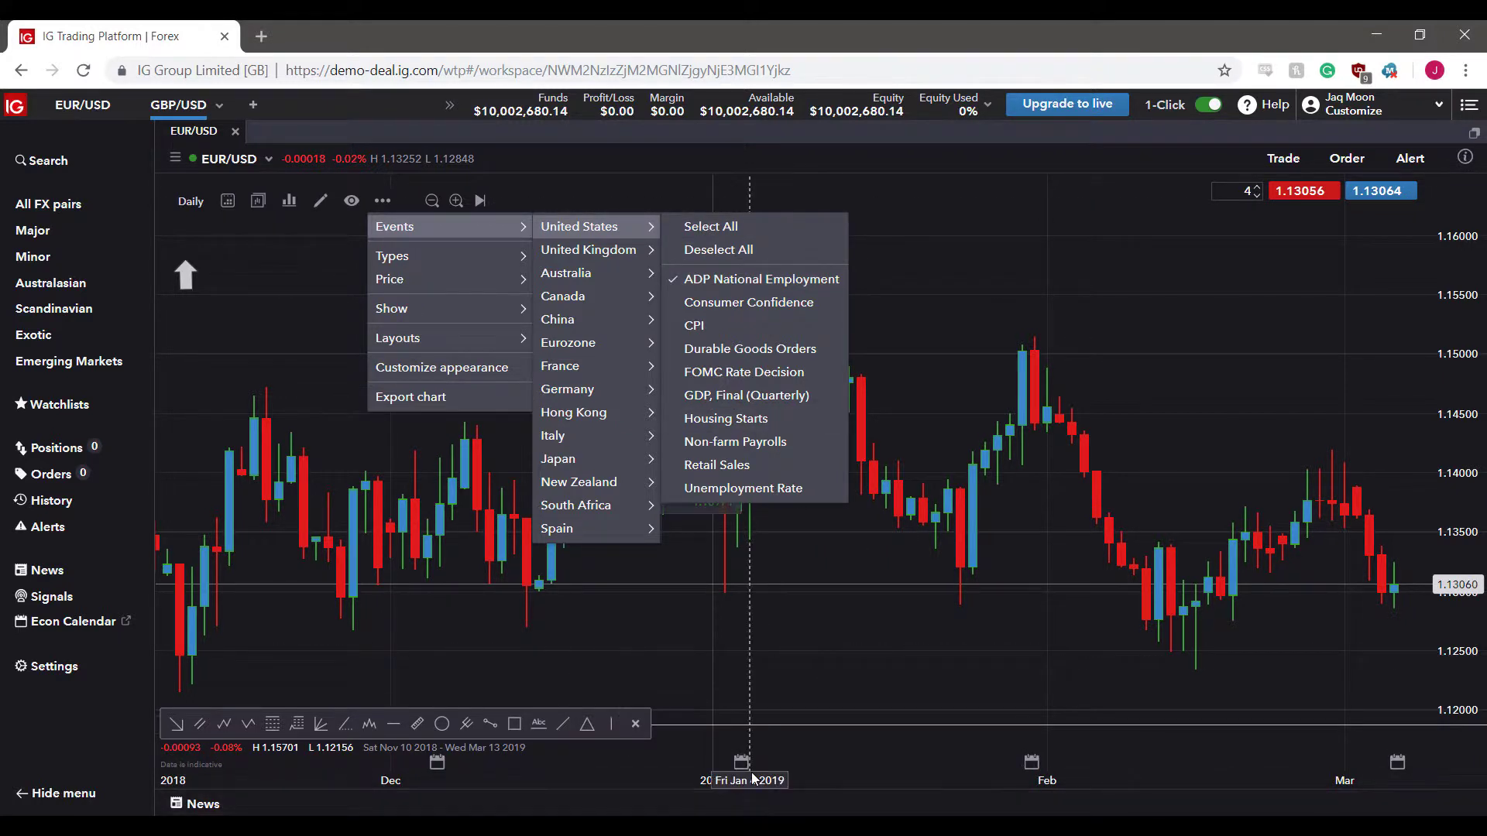
Examine the ADP Employment Report details for January 30, January 31 and March 6, 2019
click(1031, 763)
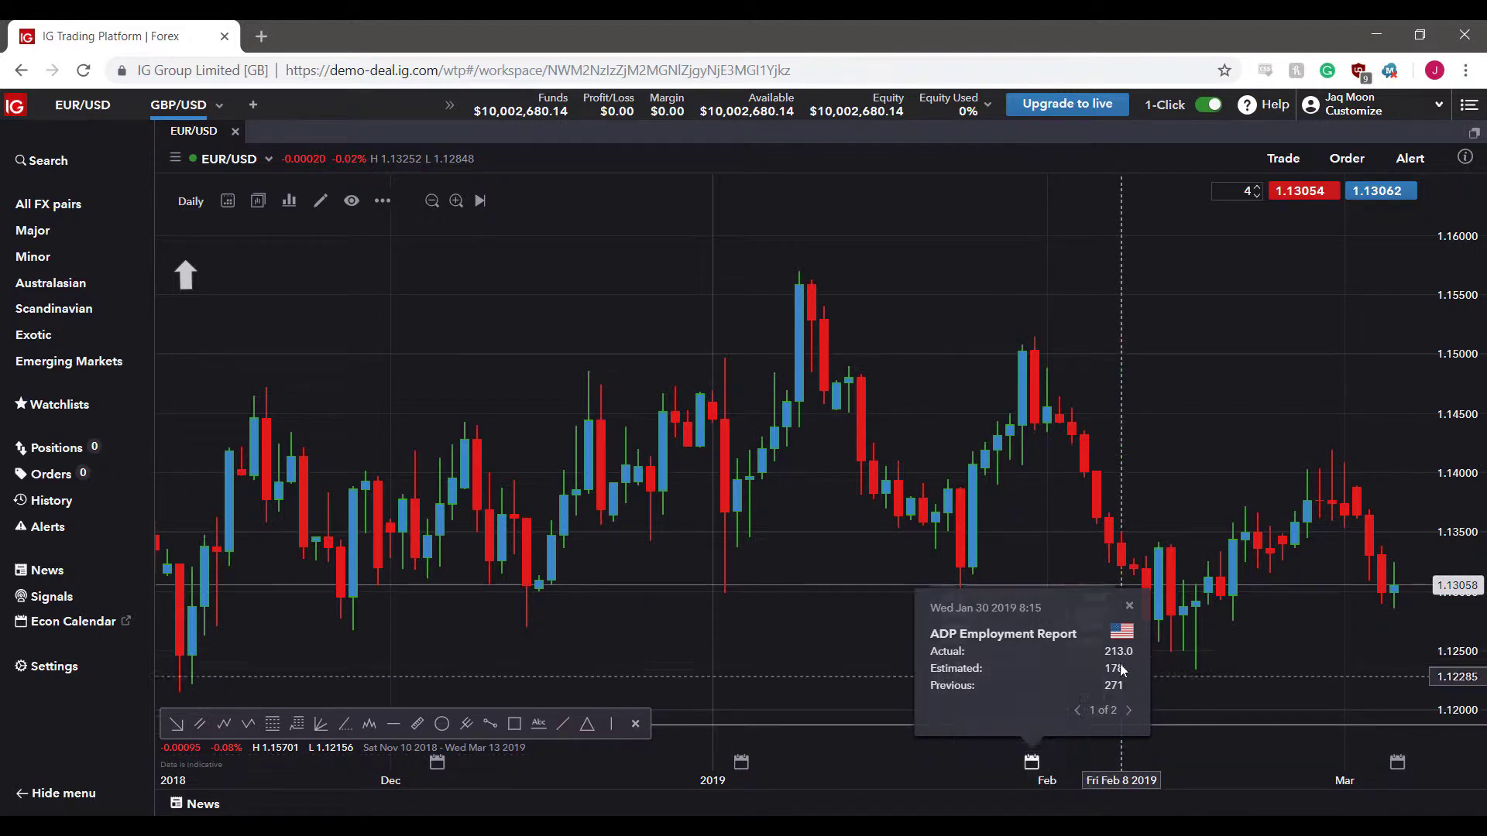
click(1130, 720)
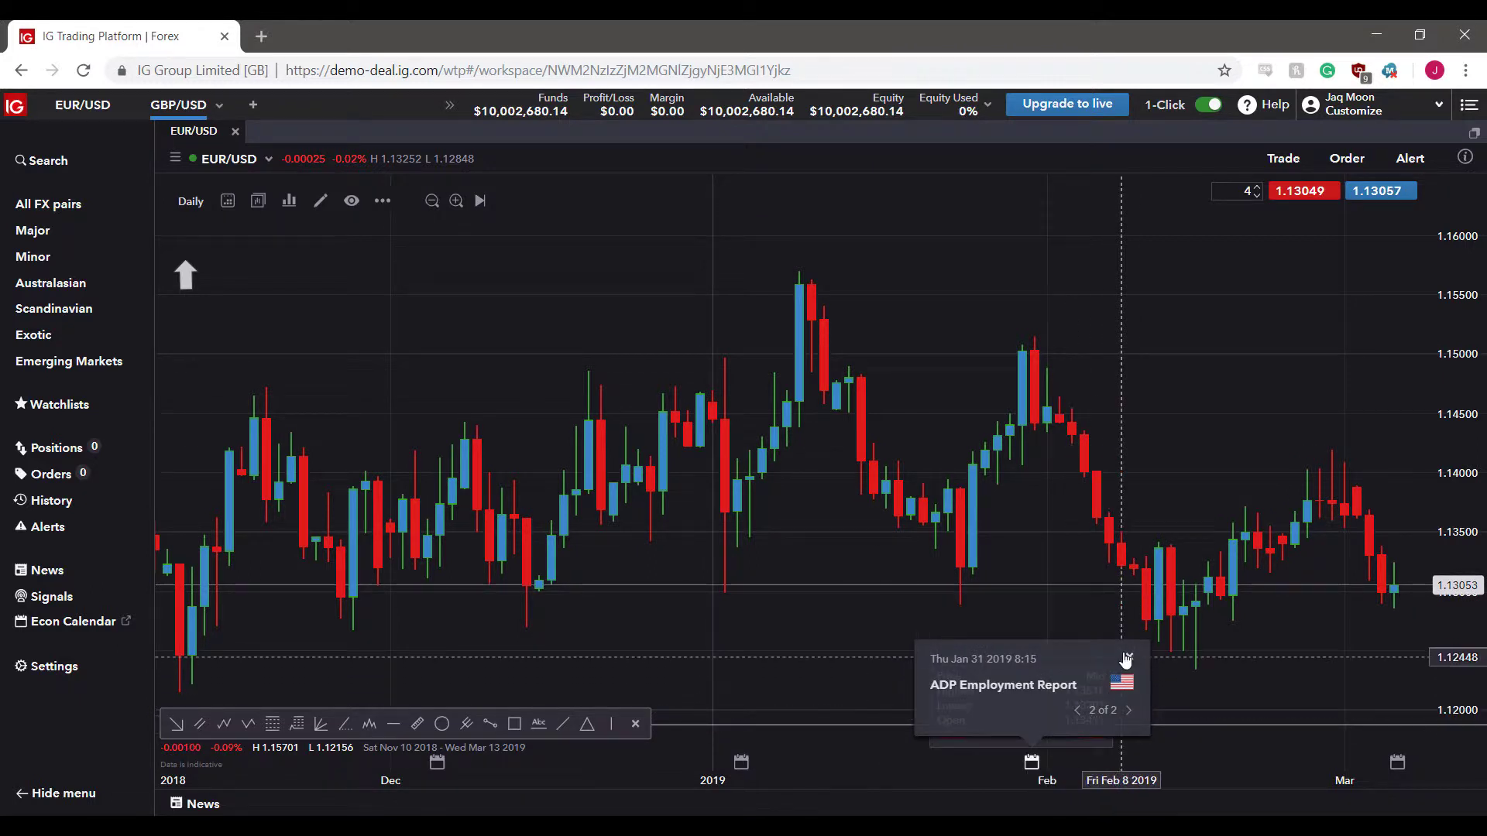
mouse_move(1397, 762)
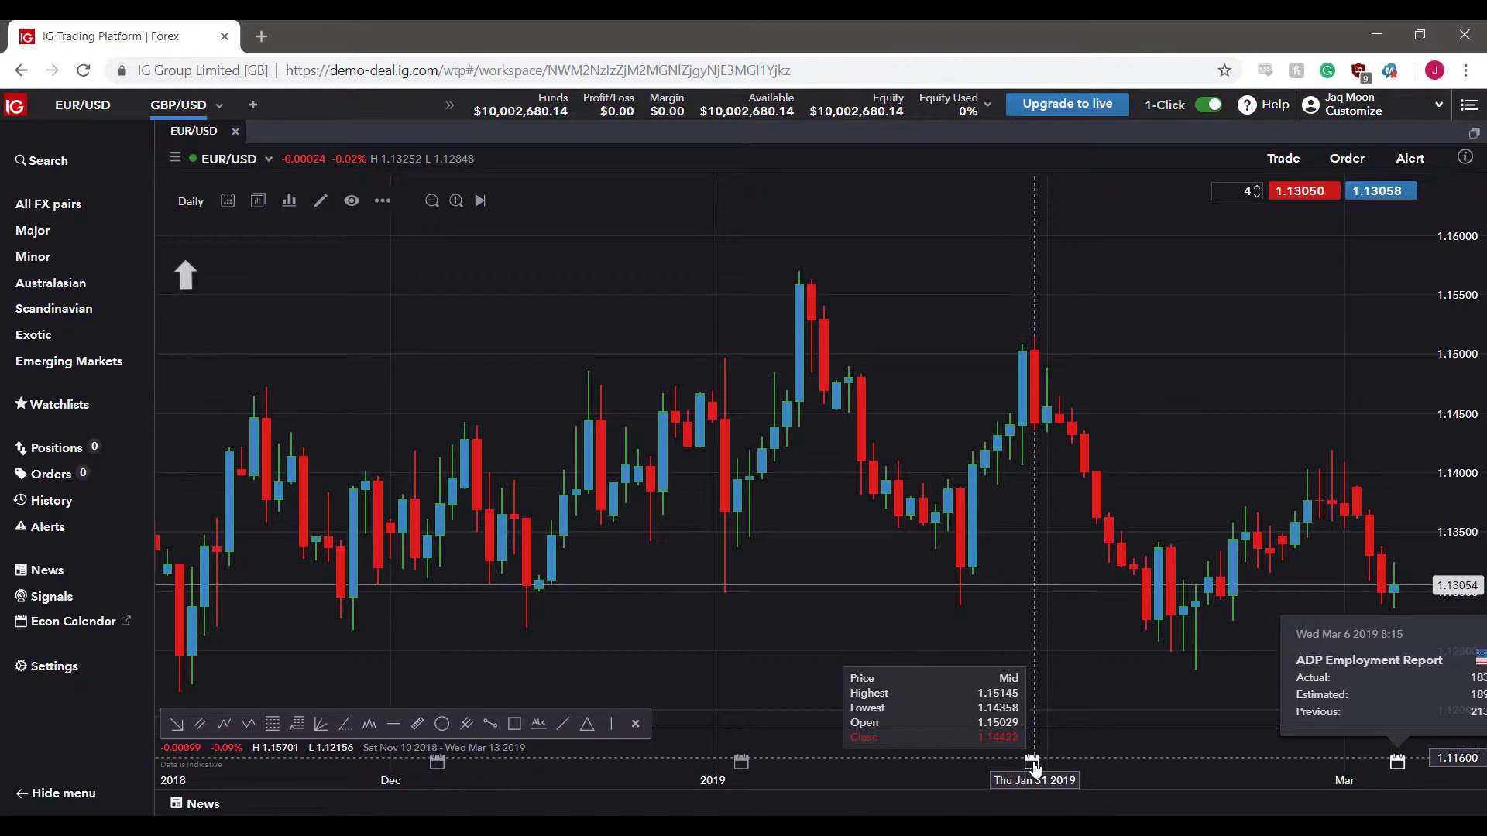
Deselect all United States economic events shown on the chart
click(382, 200)
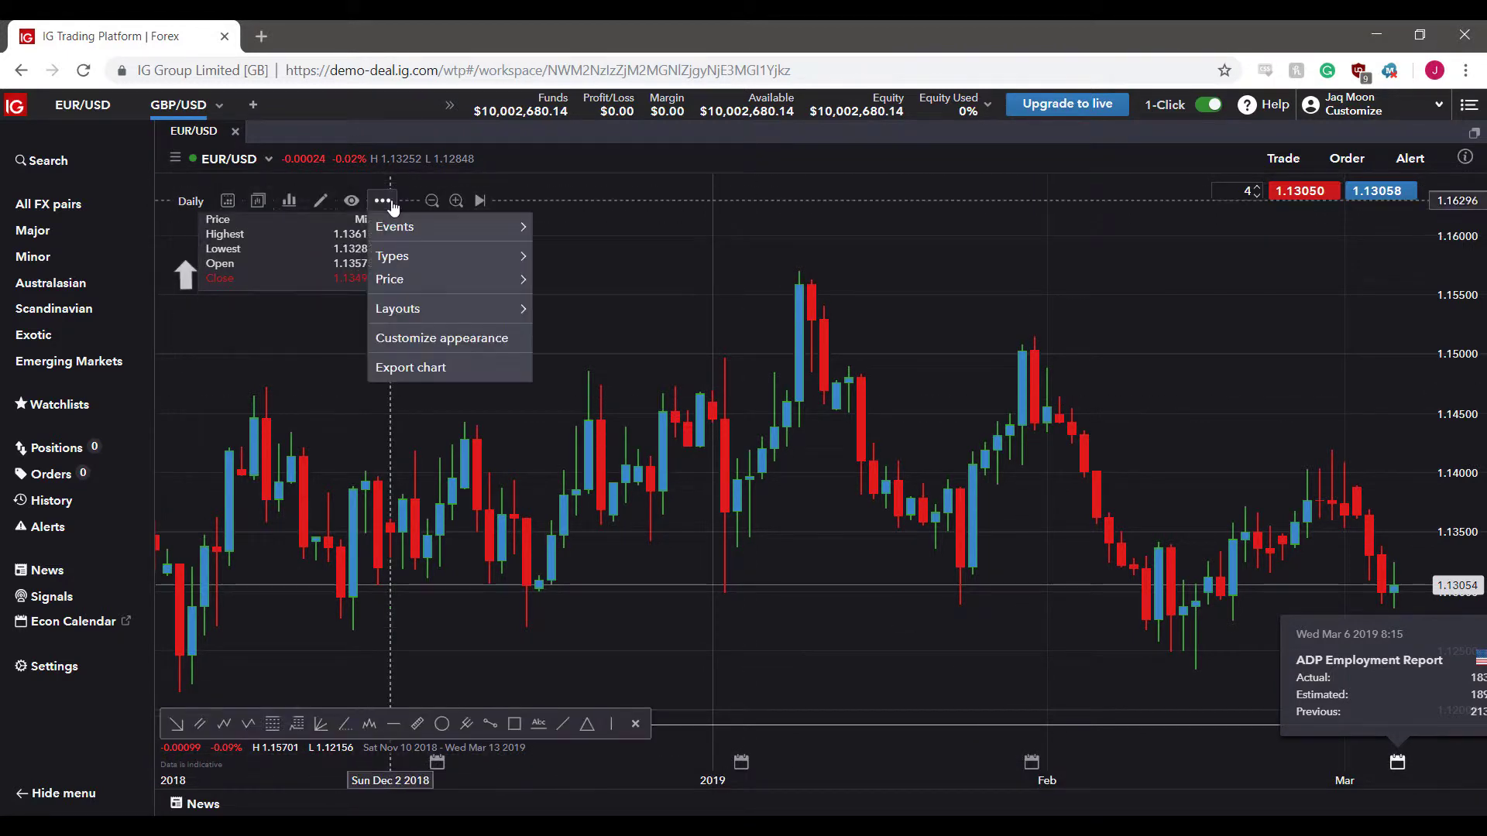
mouse_move(433, 227)
mouse_move(642, 232)
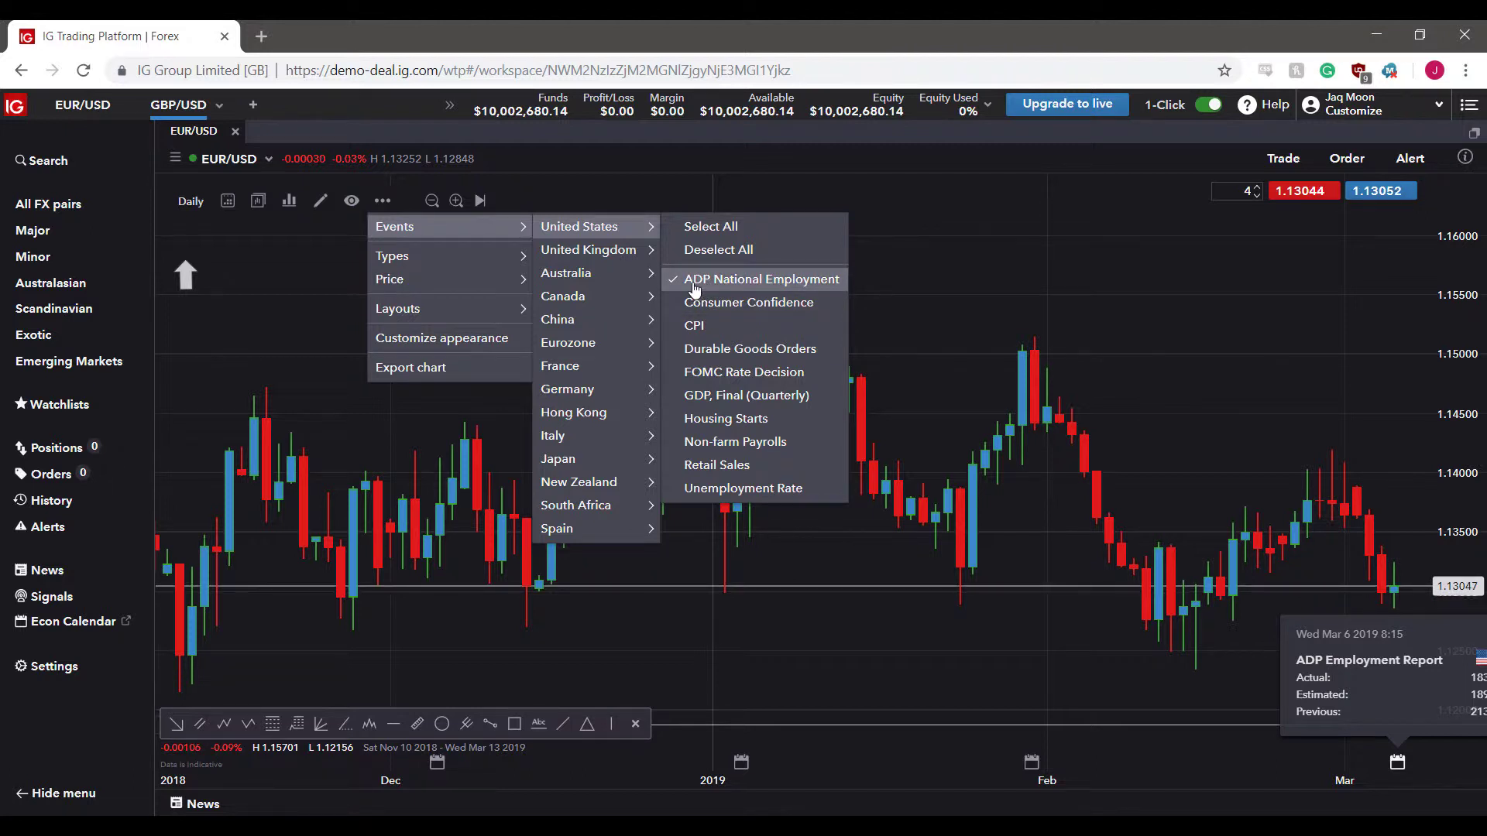
click(741, 252)
Change the EUR/USD chart type to Line
mouse_move(455, 264)
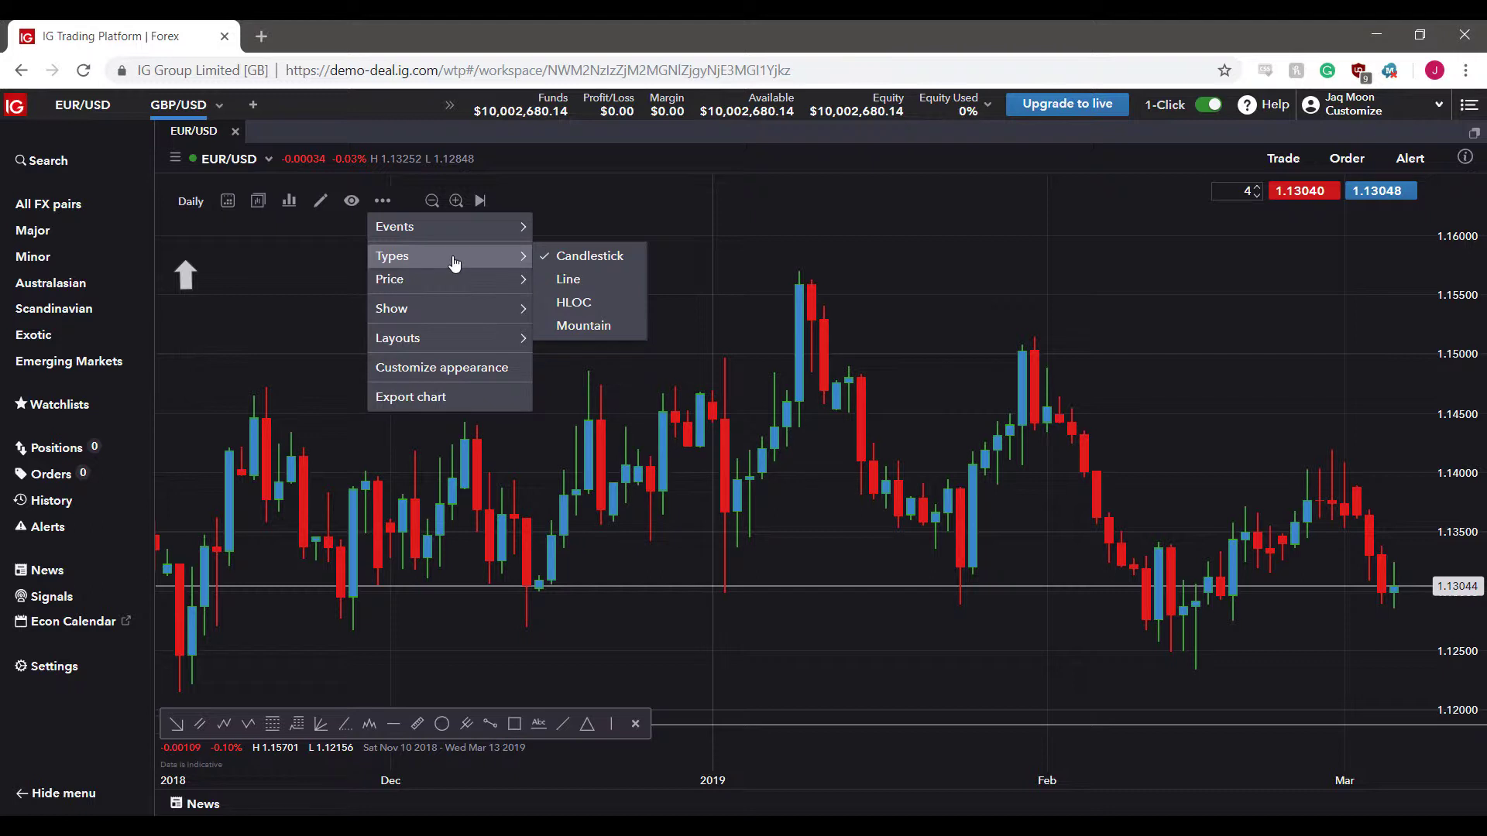
click(582, 284)
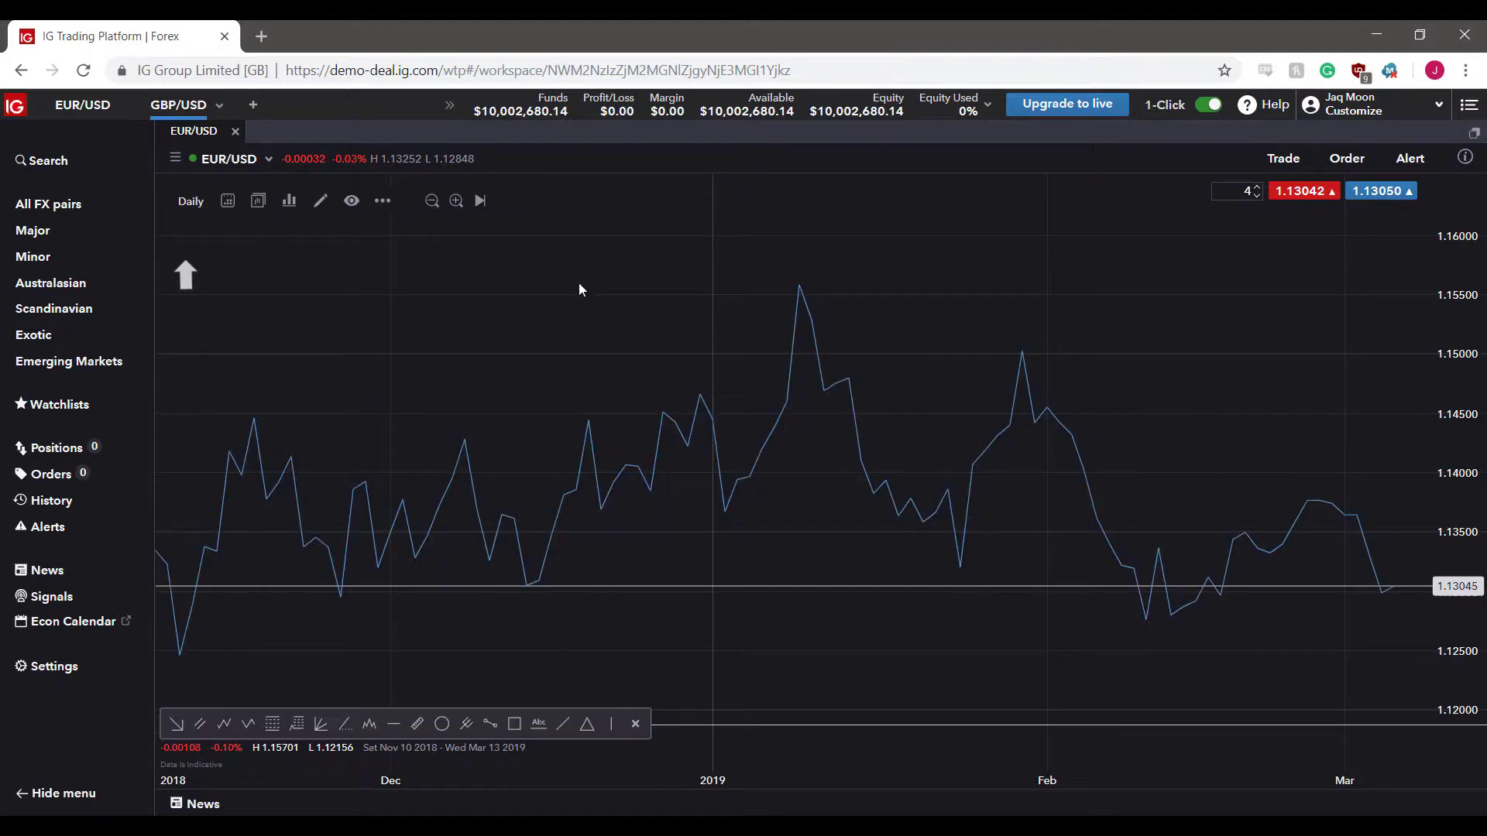
Change the EUR/USD chart type to HLOC and after that to Mountain
click(351, 201)
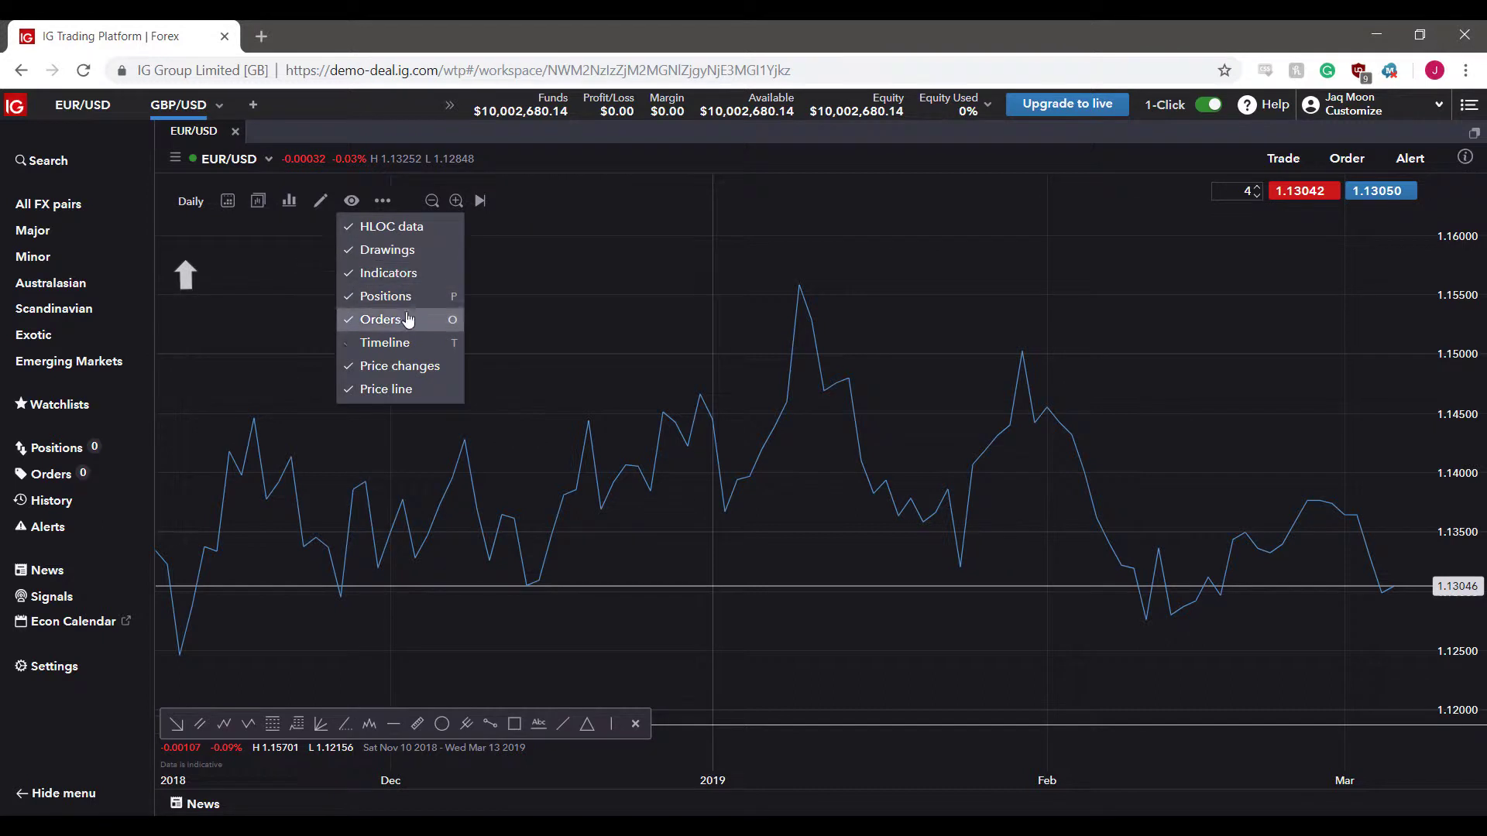
click(383, 200)
click(582, 302)
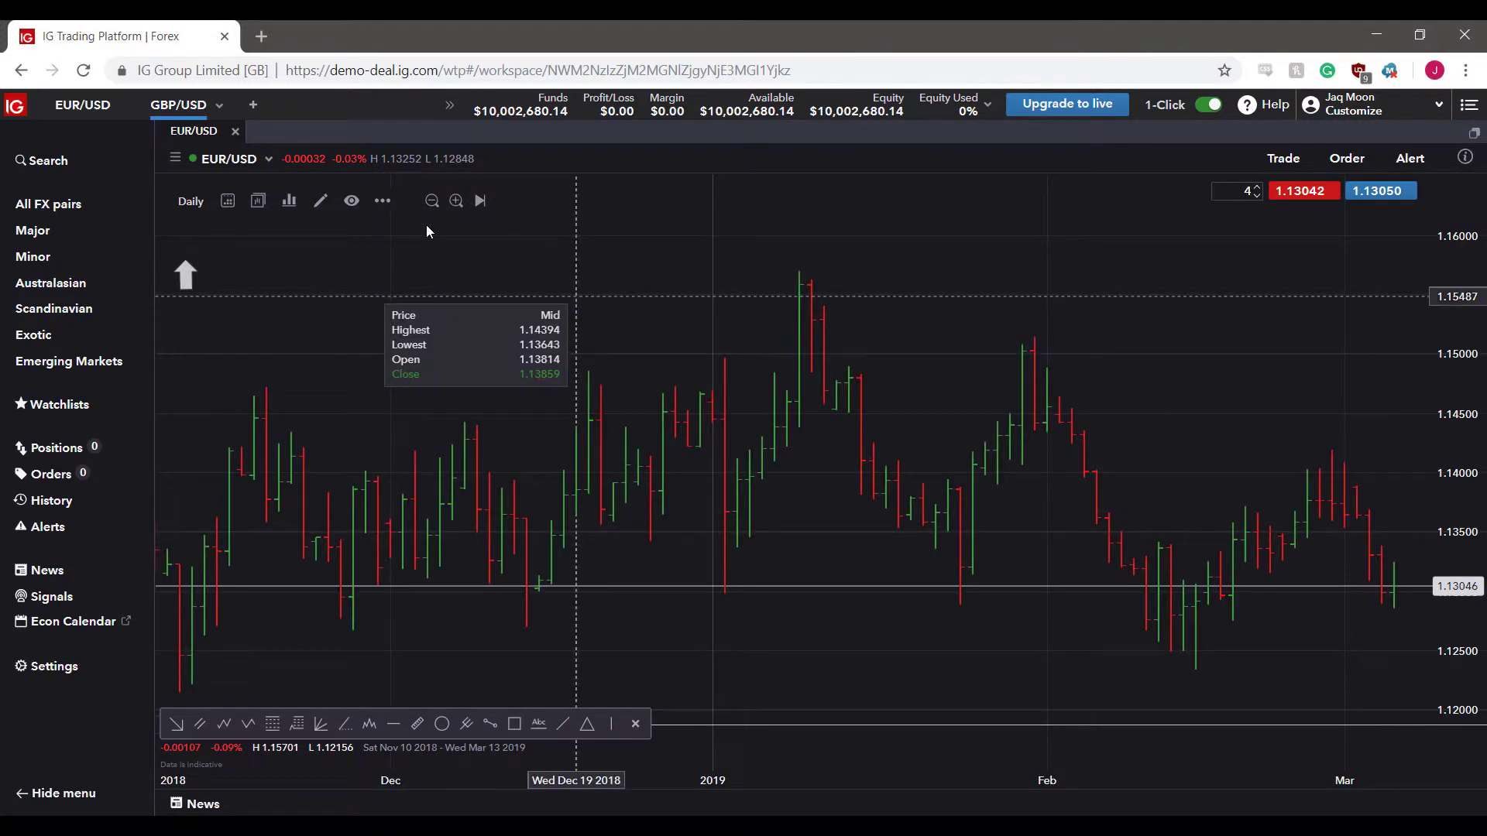
click(383, 201)
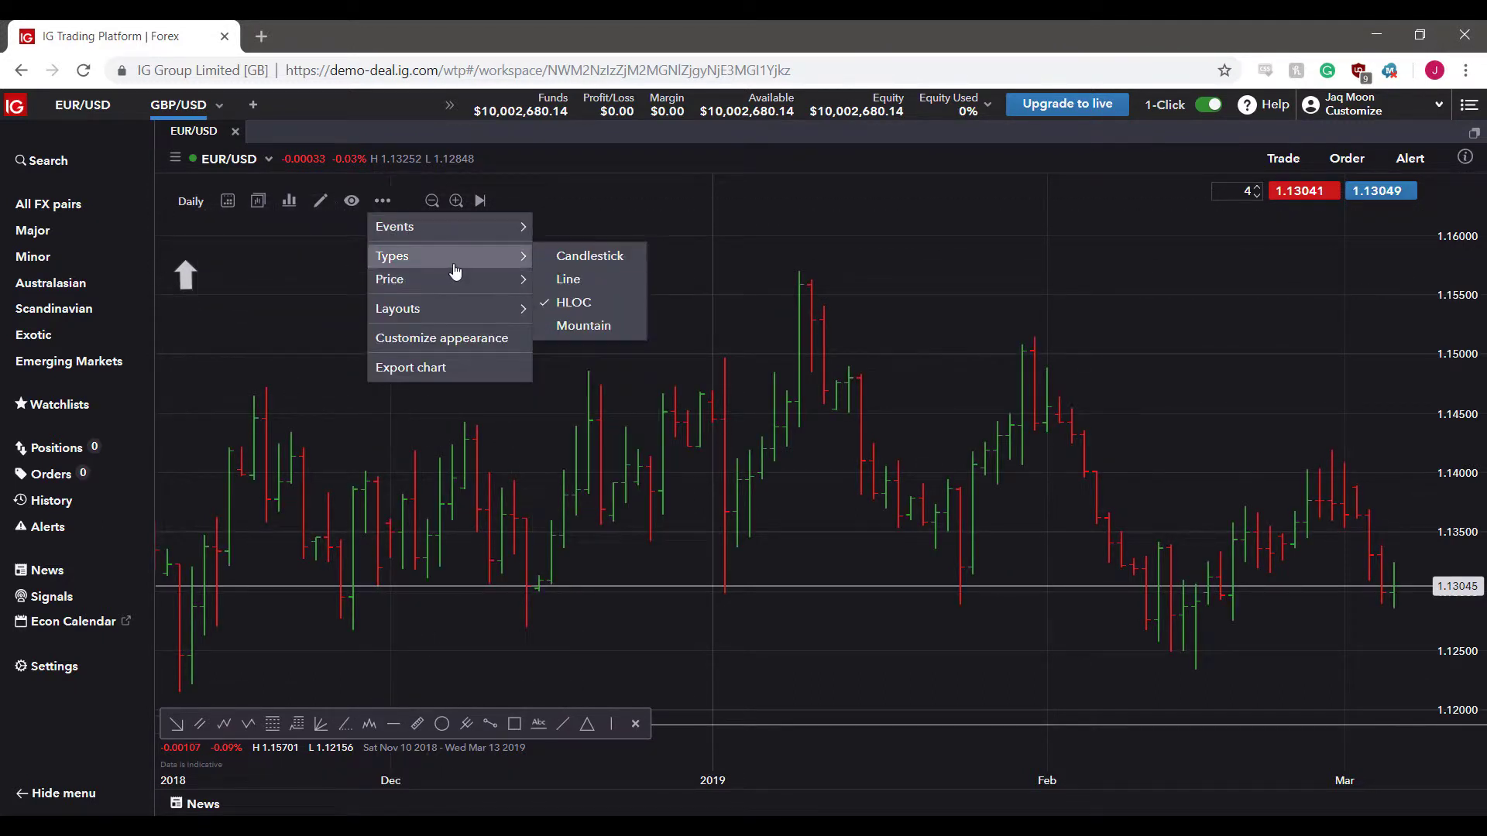
click(582, 326)
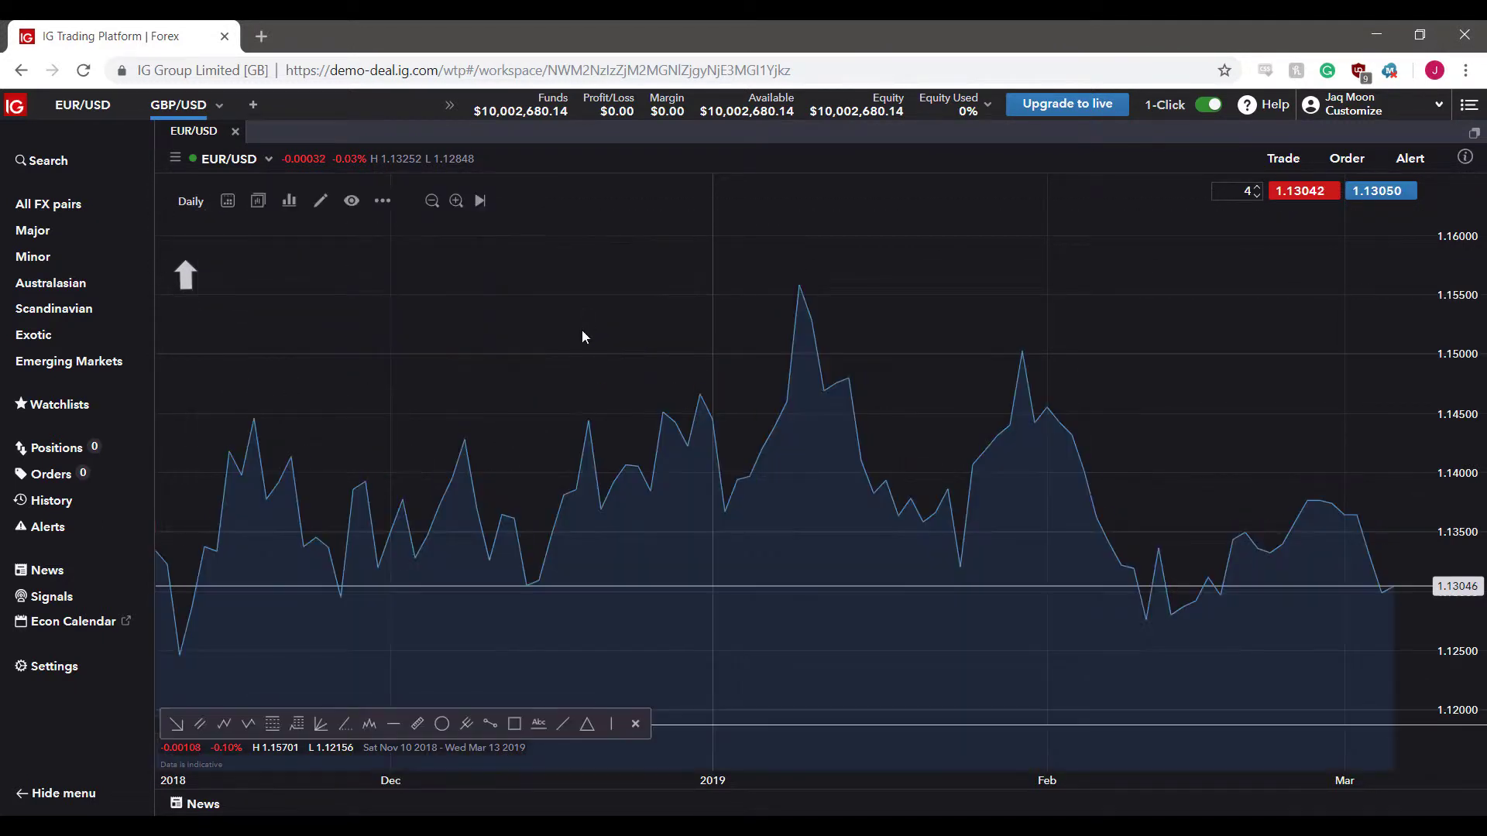
Change the EUR/USD chart type to Candlestick
click(383, 201)
mouse_move(425, 260)
click(565, 263)
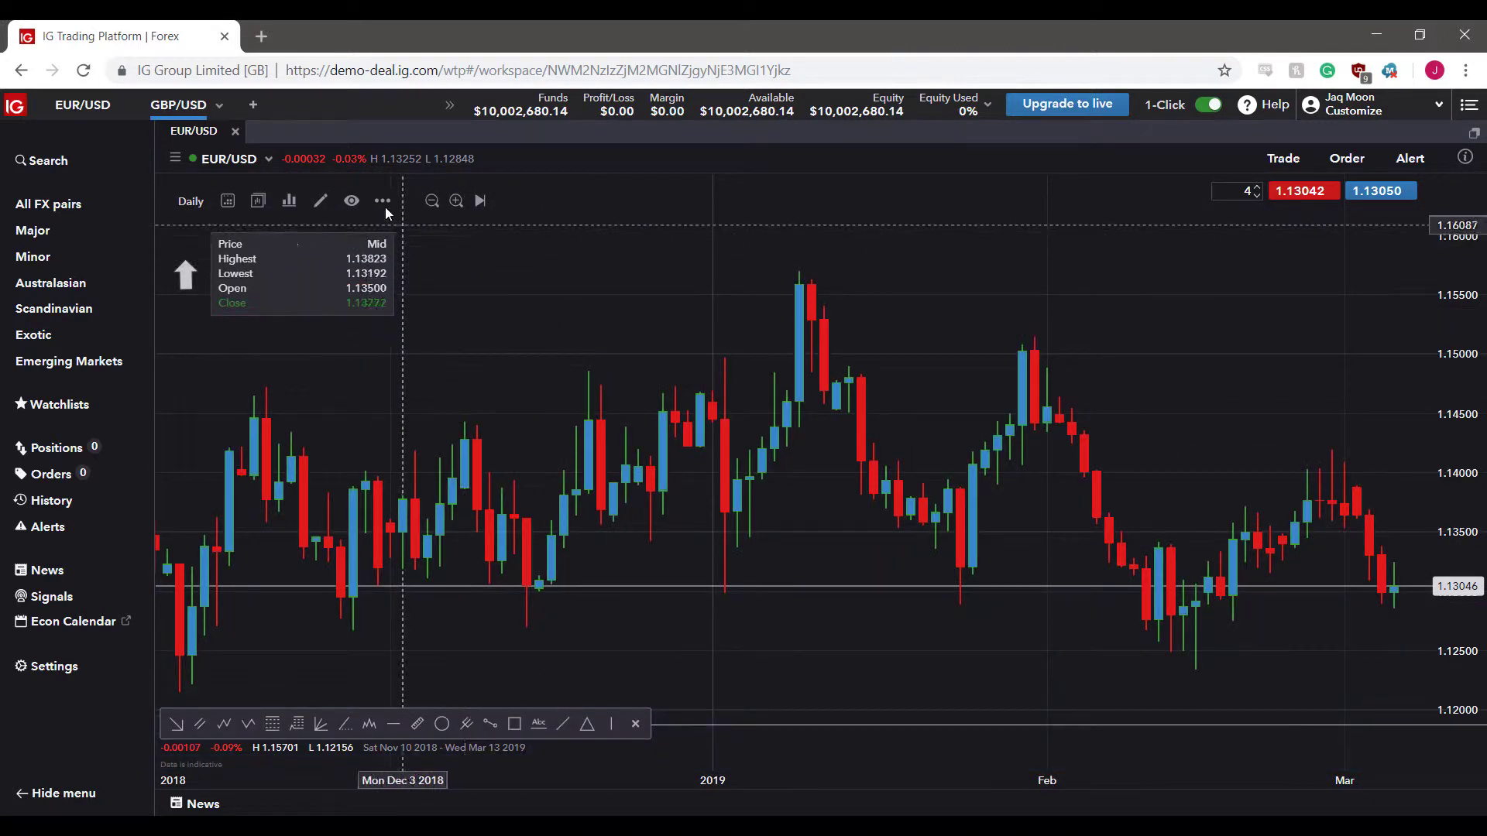
Set the price shown on the EUR/USD chart to Bid
click(382, 200)
mouse_move(398, 283)
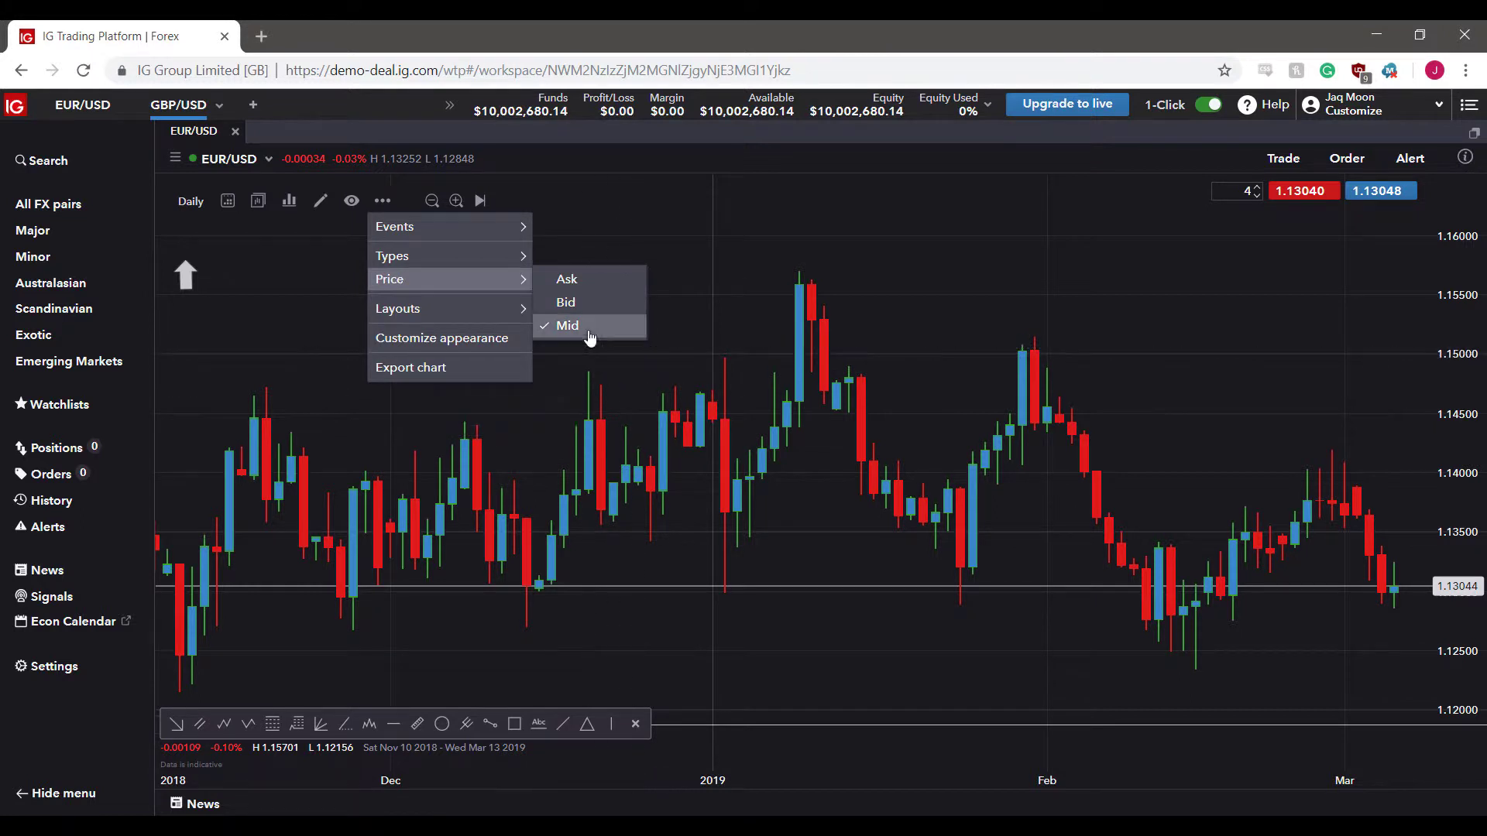
click(593, 304)
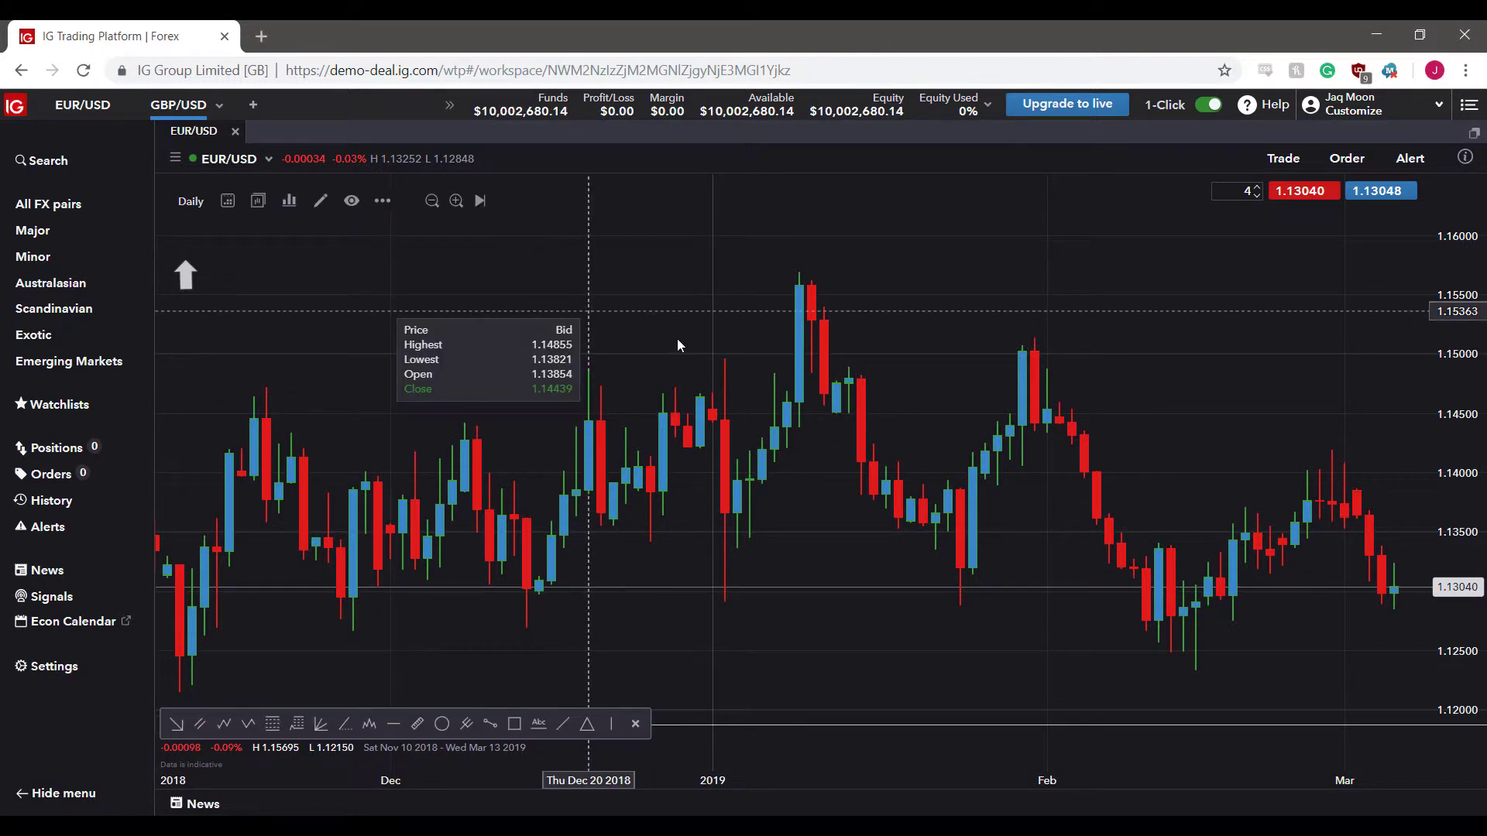
Set the price shown on the EUR/USD chart to Ask
click(382, 200)
mouse_move(495, 281)
click(561, 280)
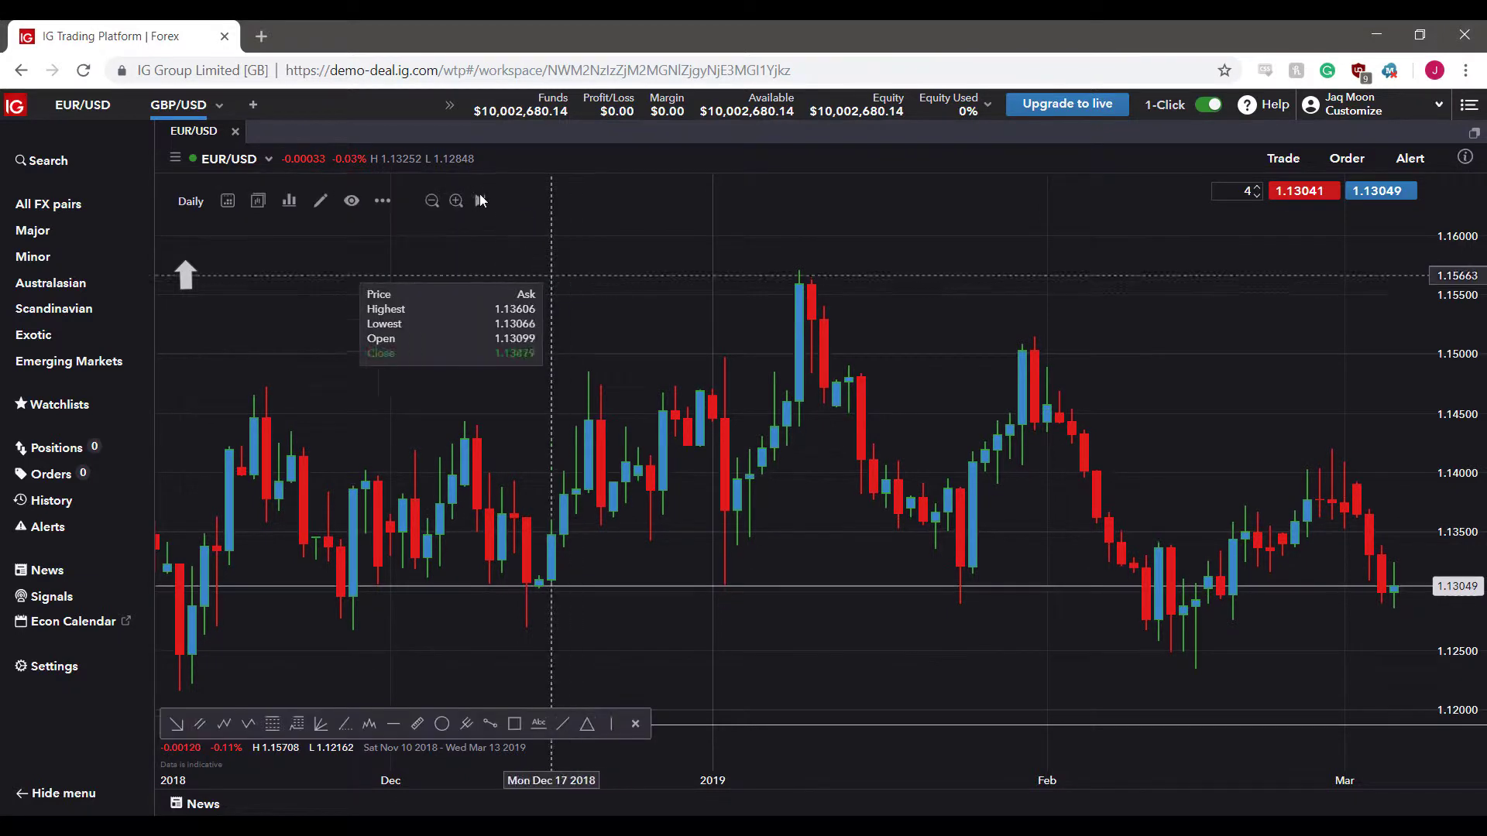
Save the current chart layout under the name Drawing
click(382, 200)
mouse_move(415, 319)
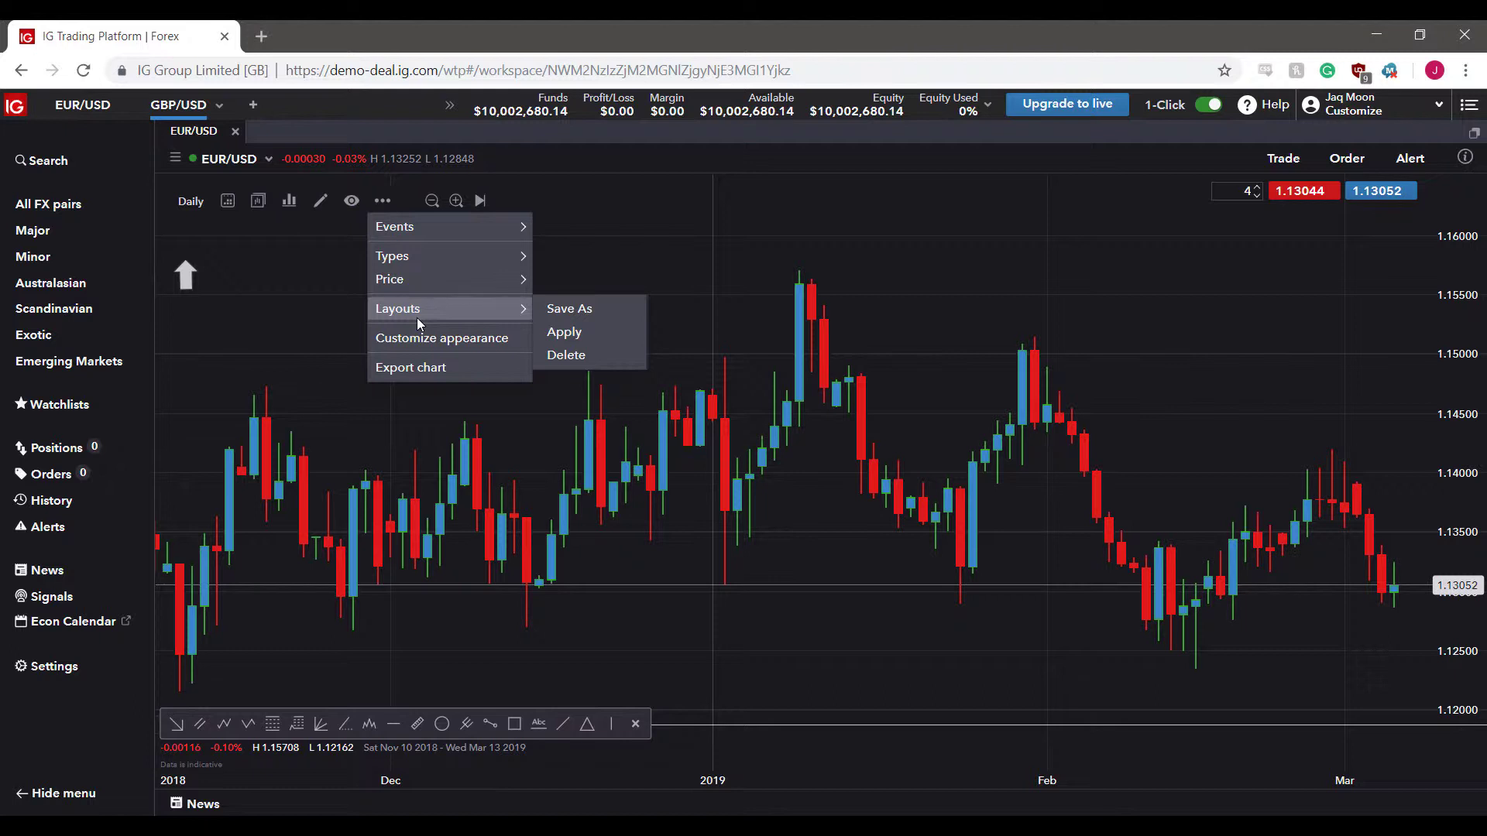
click(571, 310)
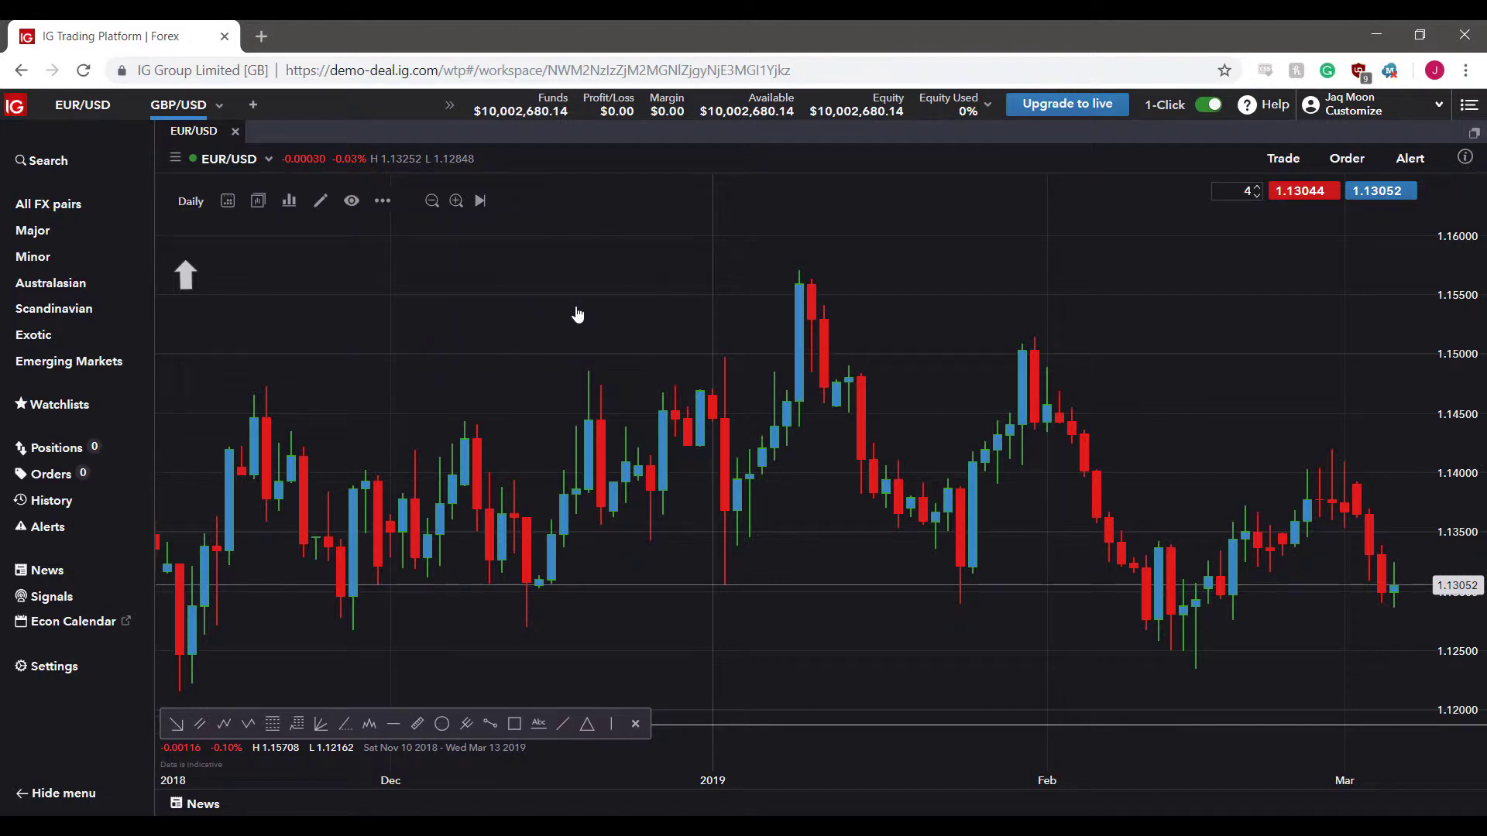
click(879, 482)
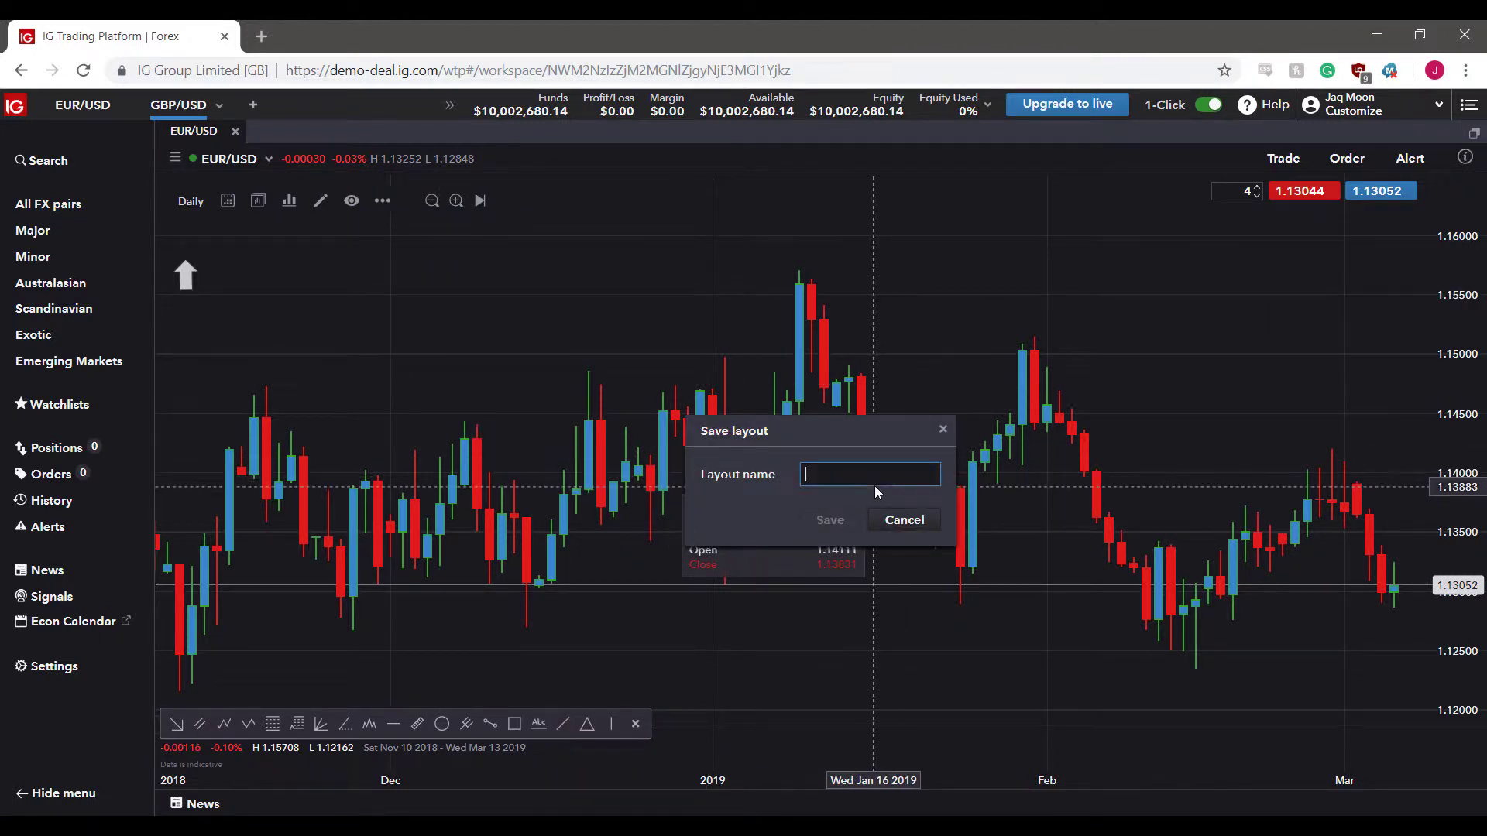
text(Drawing)
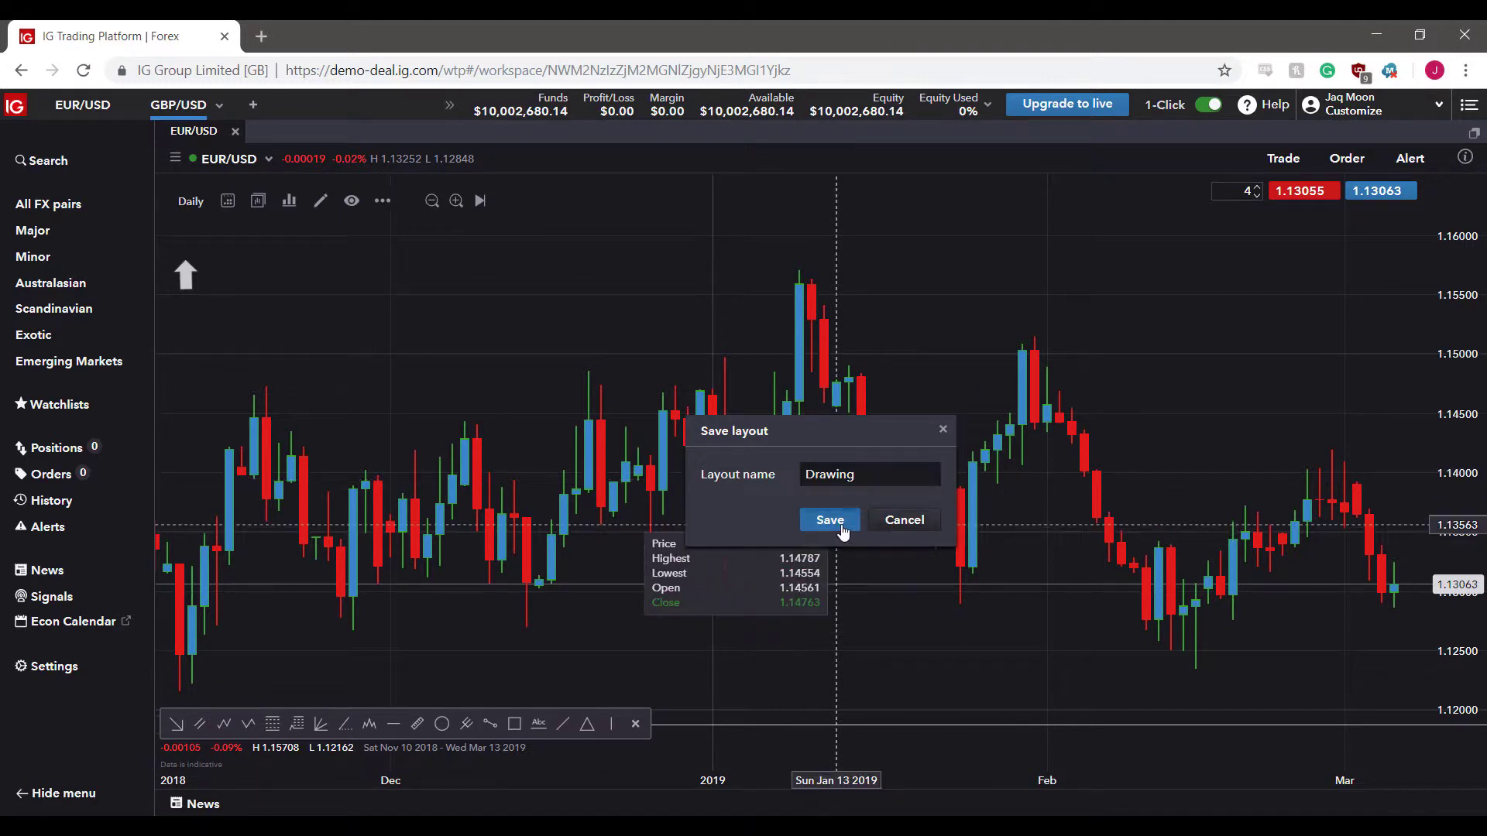
click(885, 534)
Review the layouts that can be applied to the chart, selecting Standard/Reset and Drawing in turn, and leave without applying one
click(384, 201)
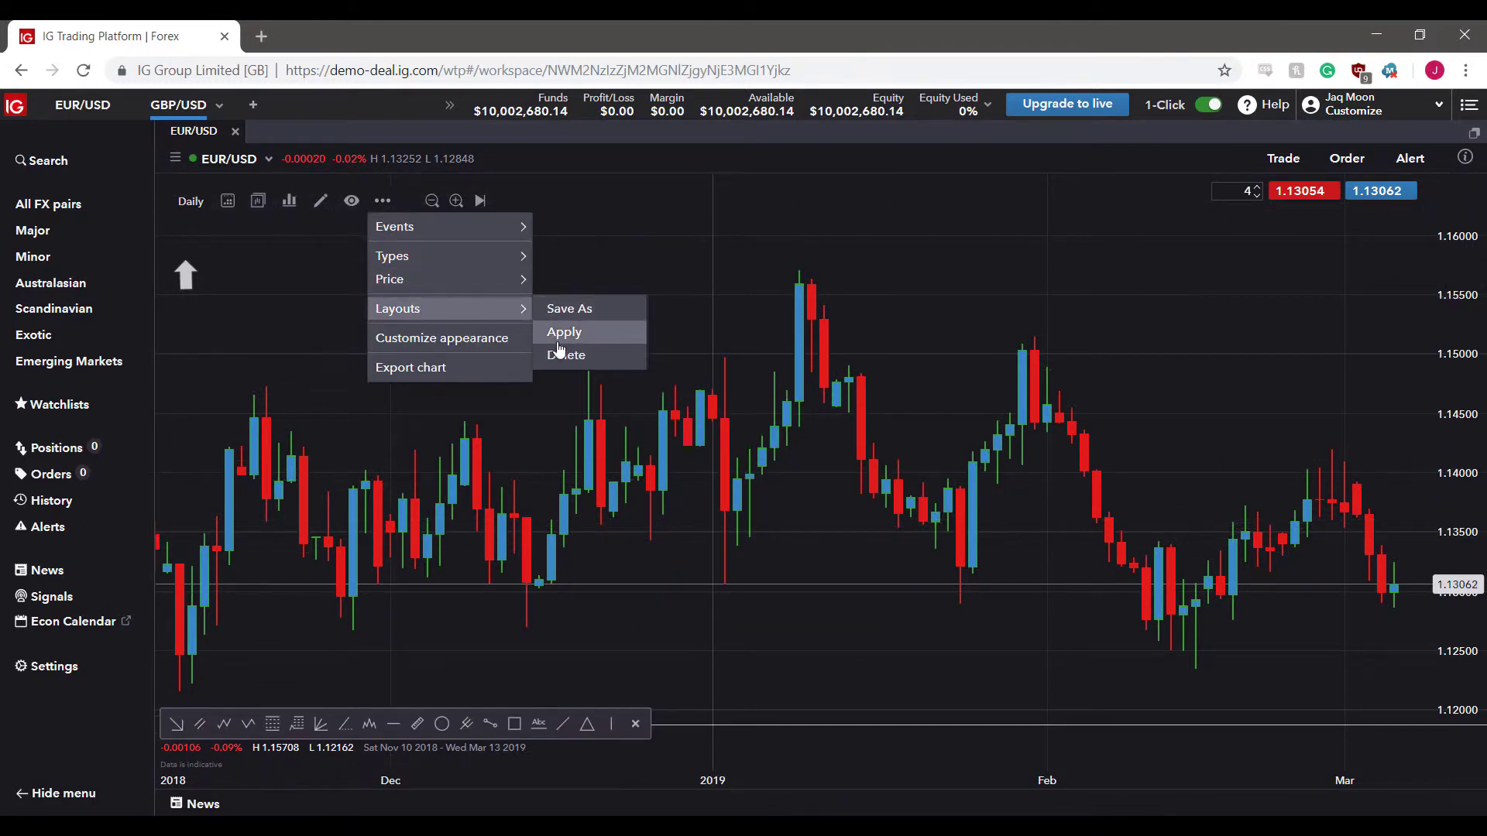
click(561, 338)
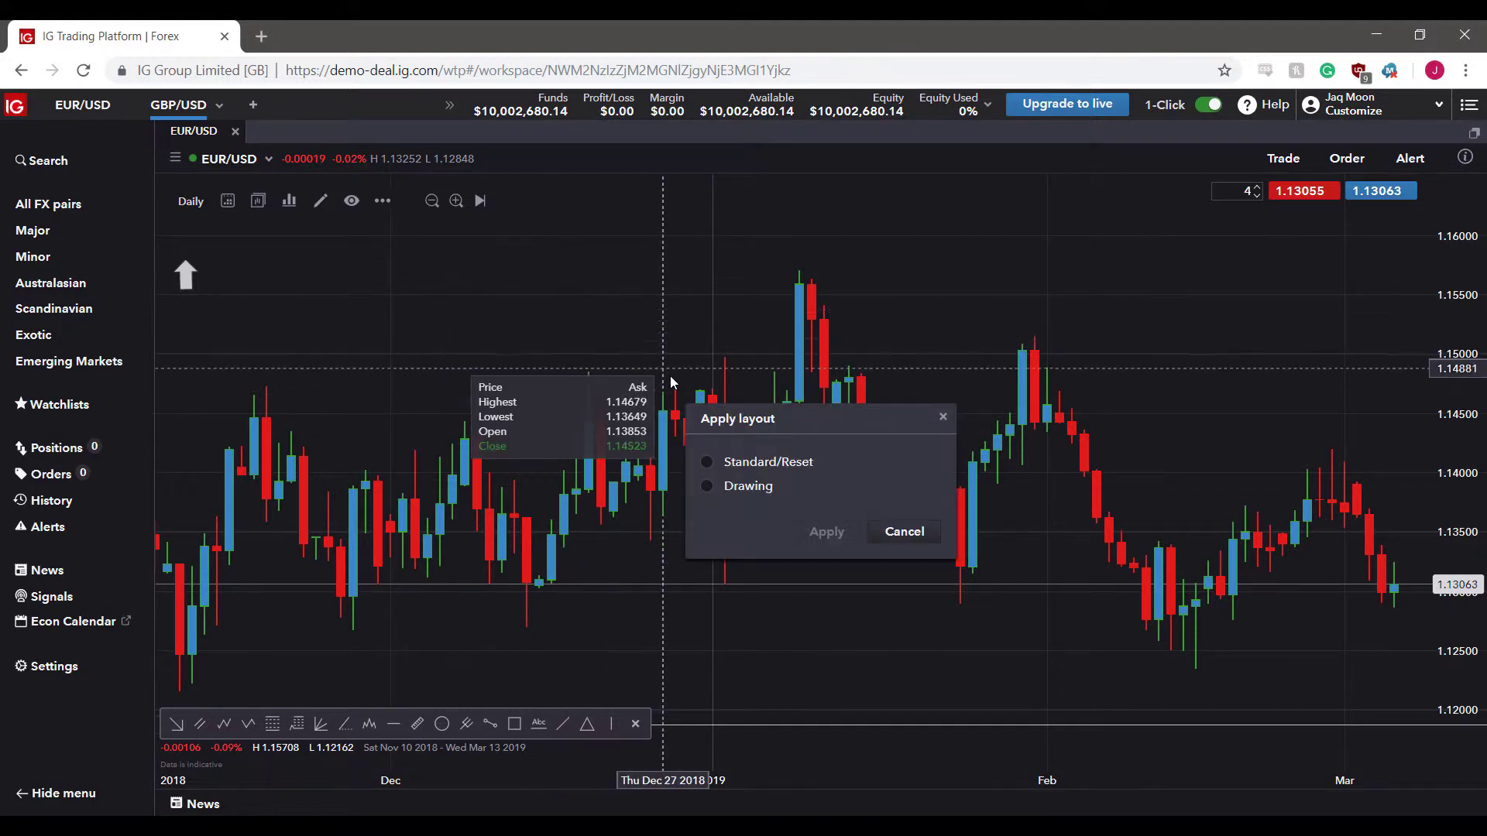
click(739, 485)
click(752, 466)
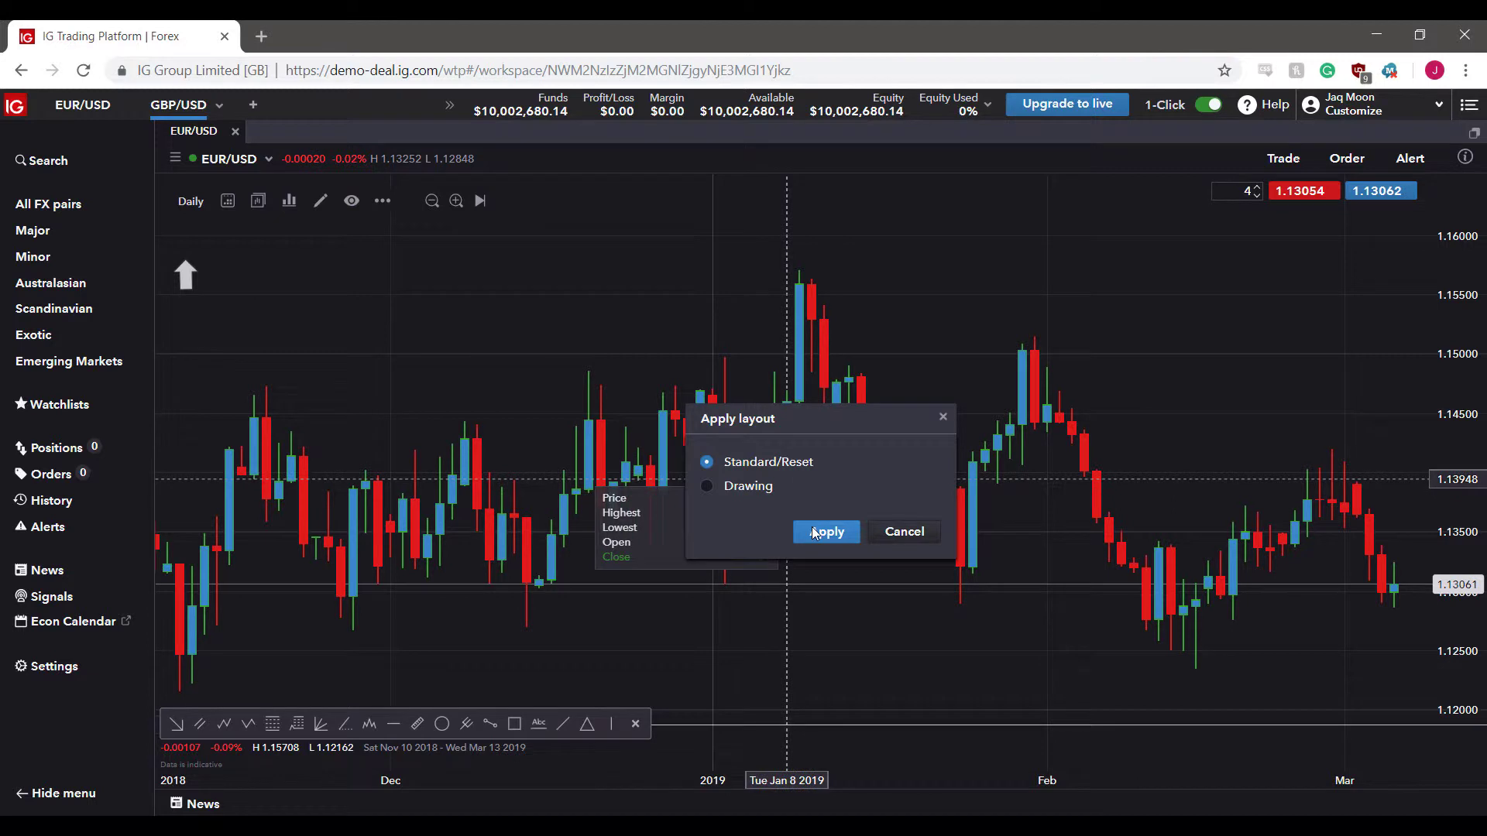
click(742, 487)
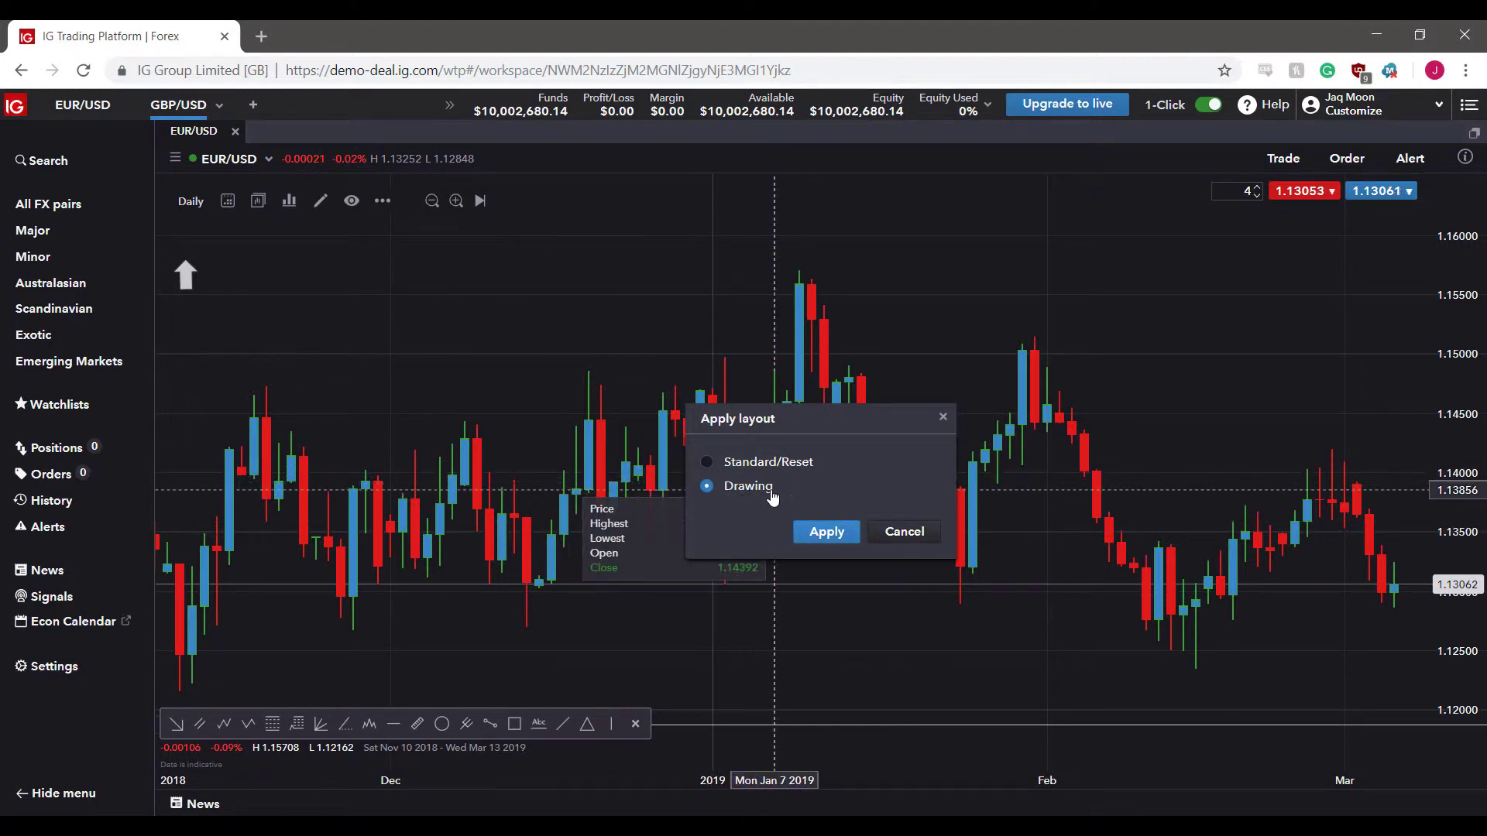
click(891, 536)
Examine the chart appearance settings for the Candlestick, Line, HLOC and Mountain types and close them without changes
click(390, 203)
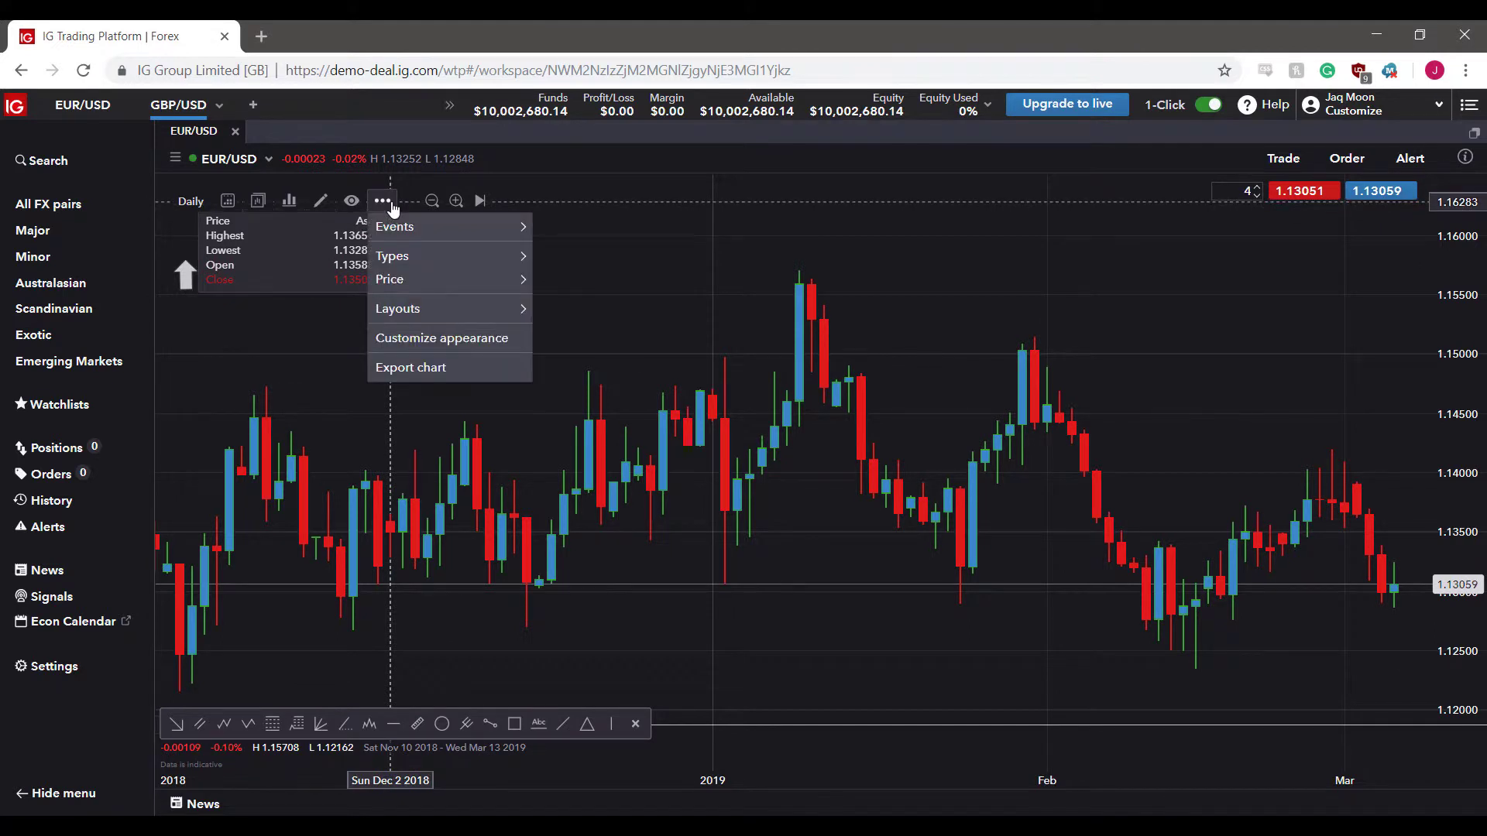
click(433, 344)
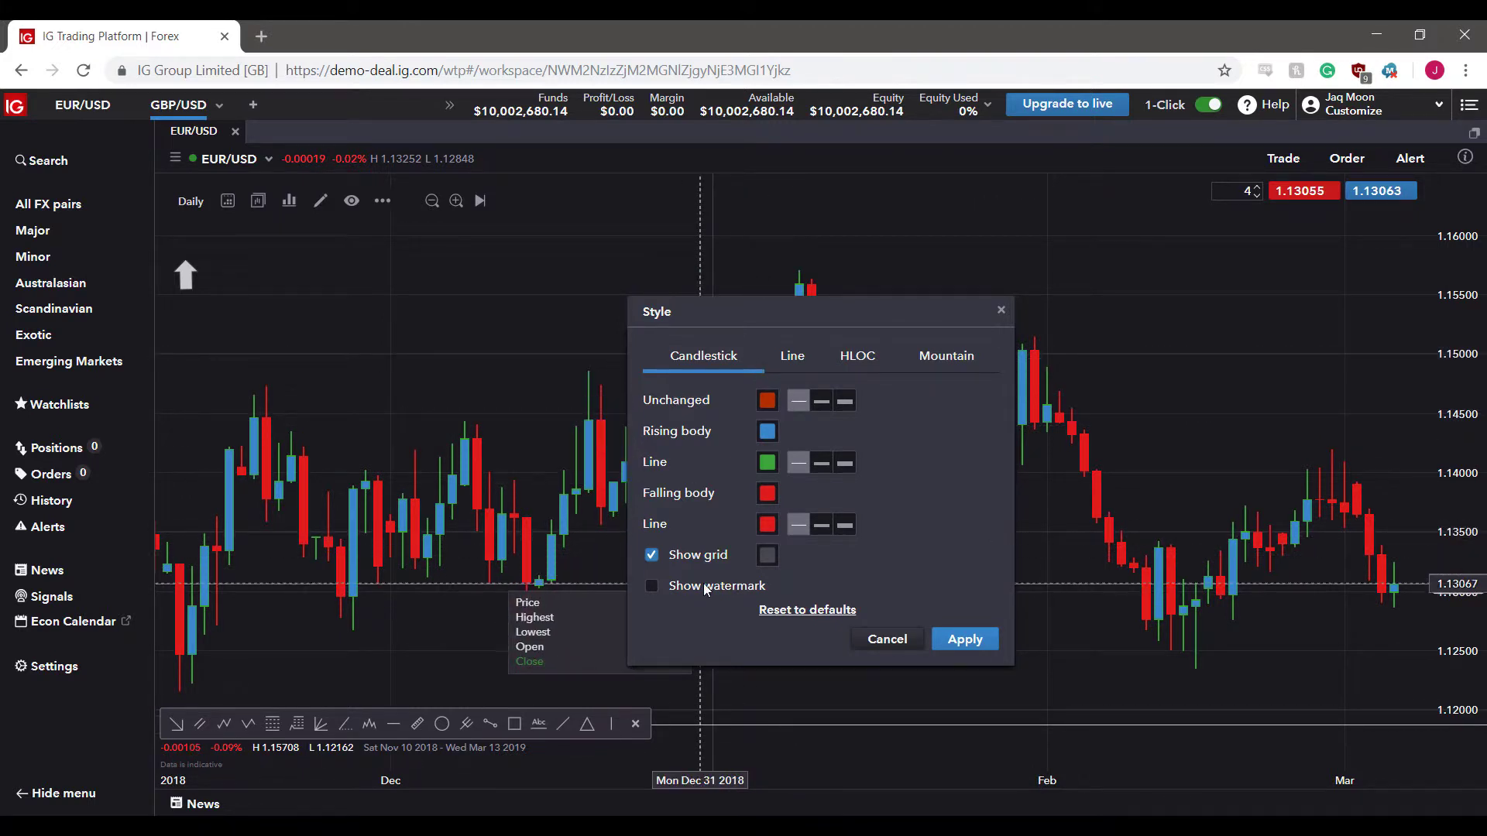
click(782, 358)
click(858, 358)
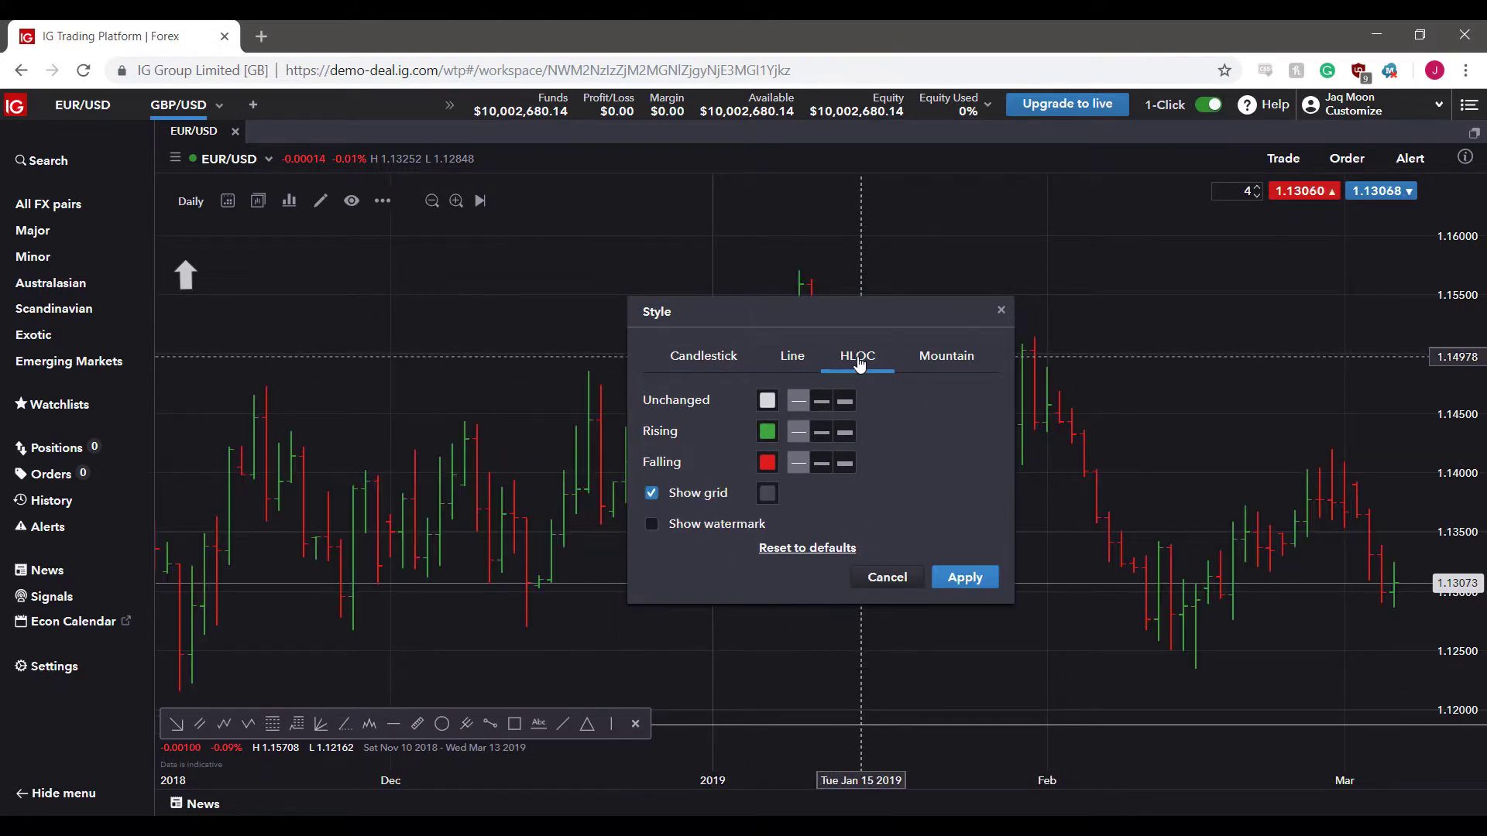
click(945, 356)
click(887, 577)
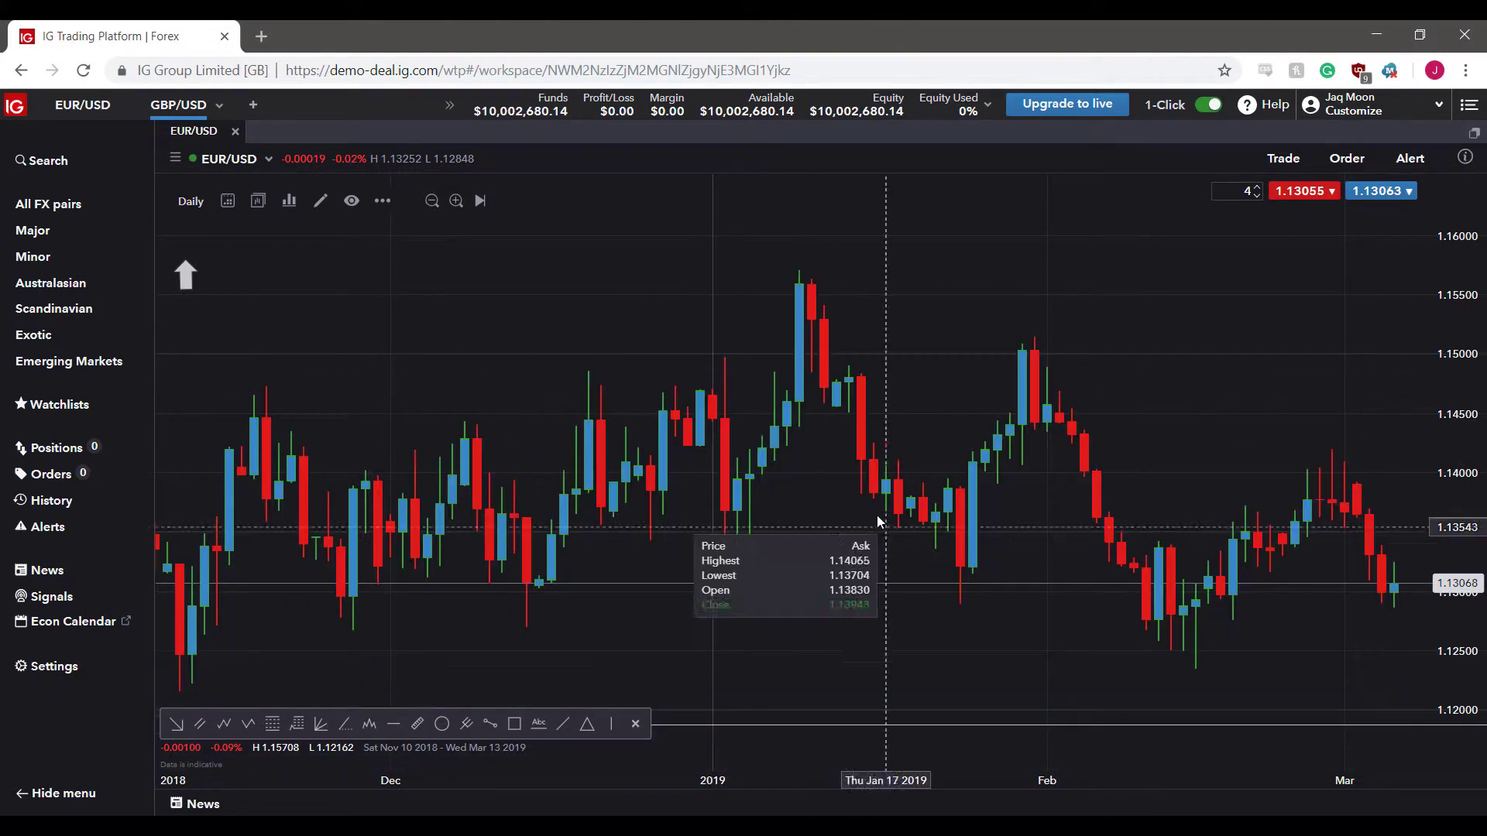
Export the EUR/USD chart as a PNG image, view the exported file in Photos, and return to the trading platform
click(383, 202)
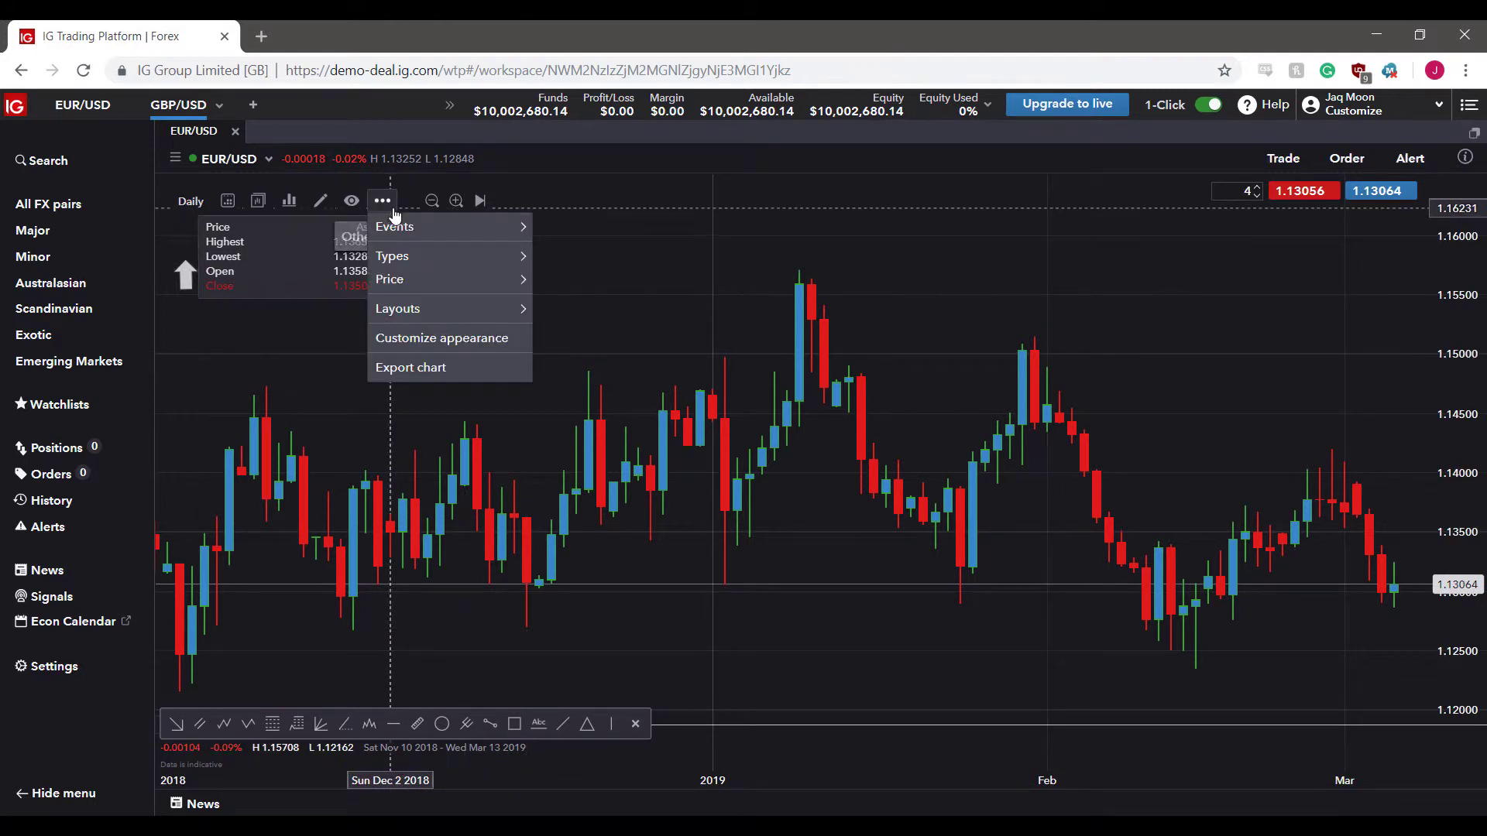
click(455, 377)
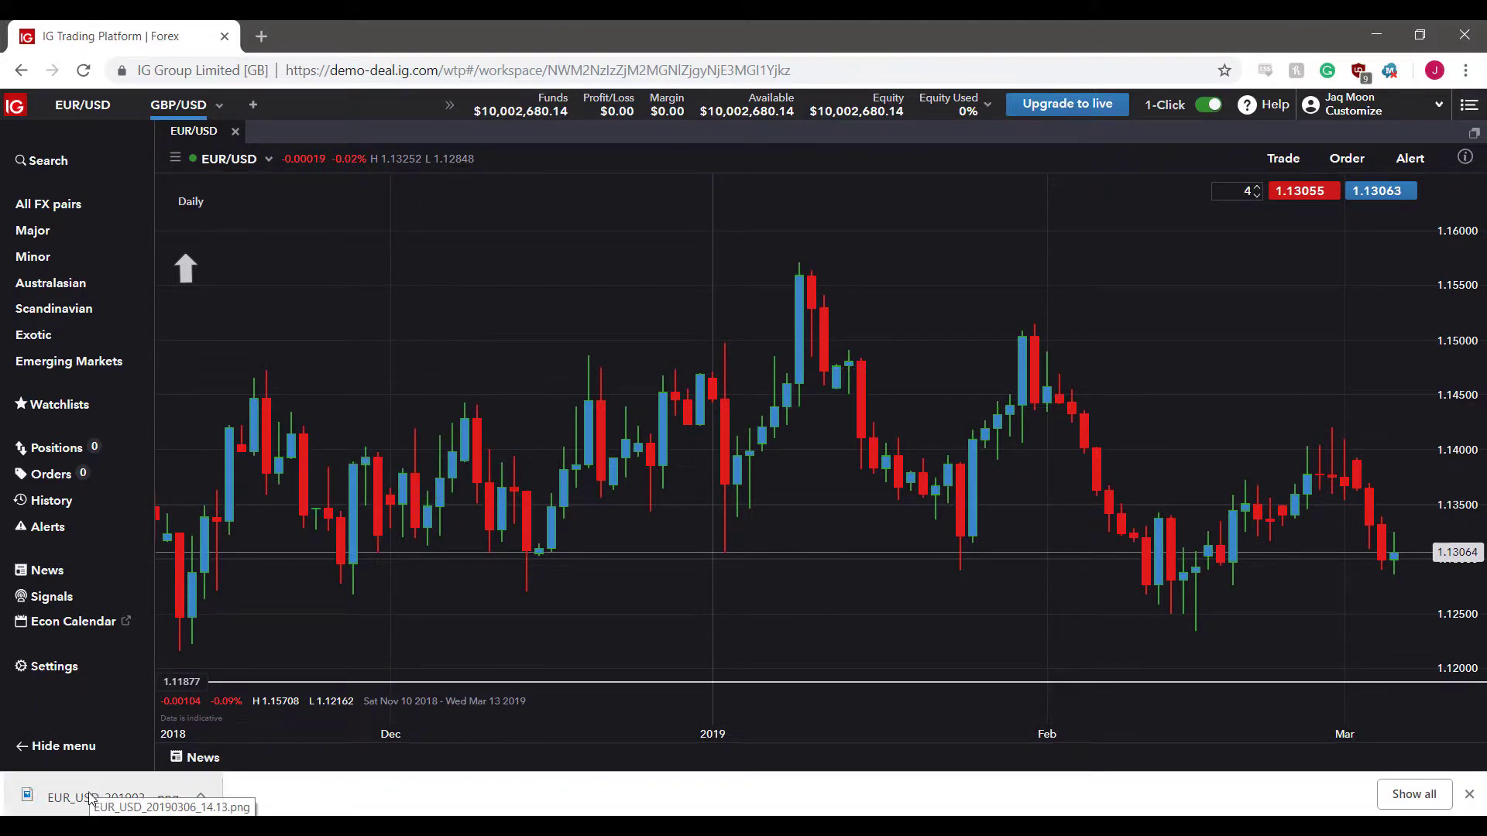
click(68, 784)
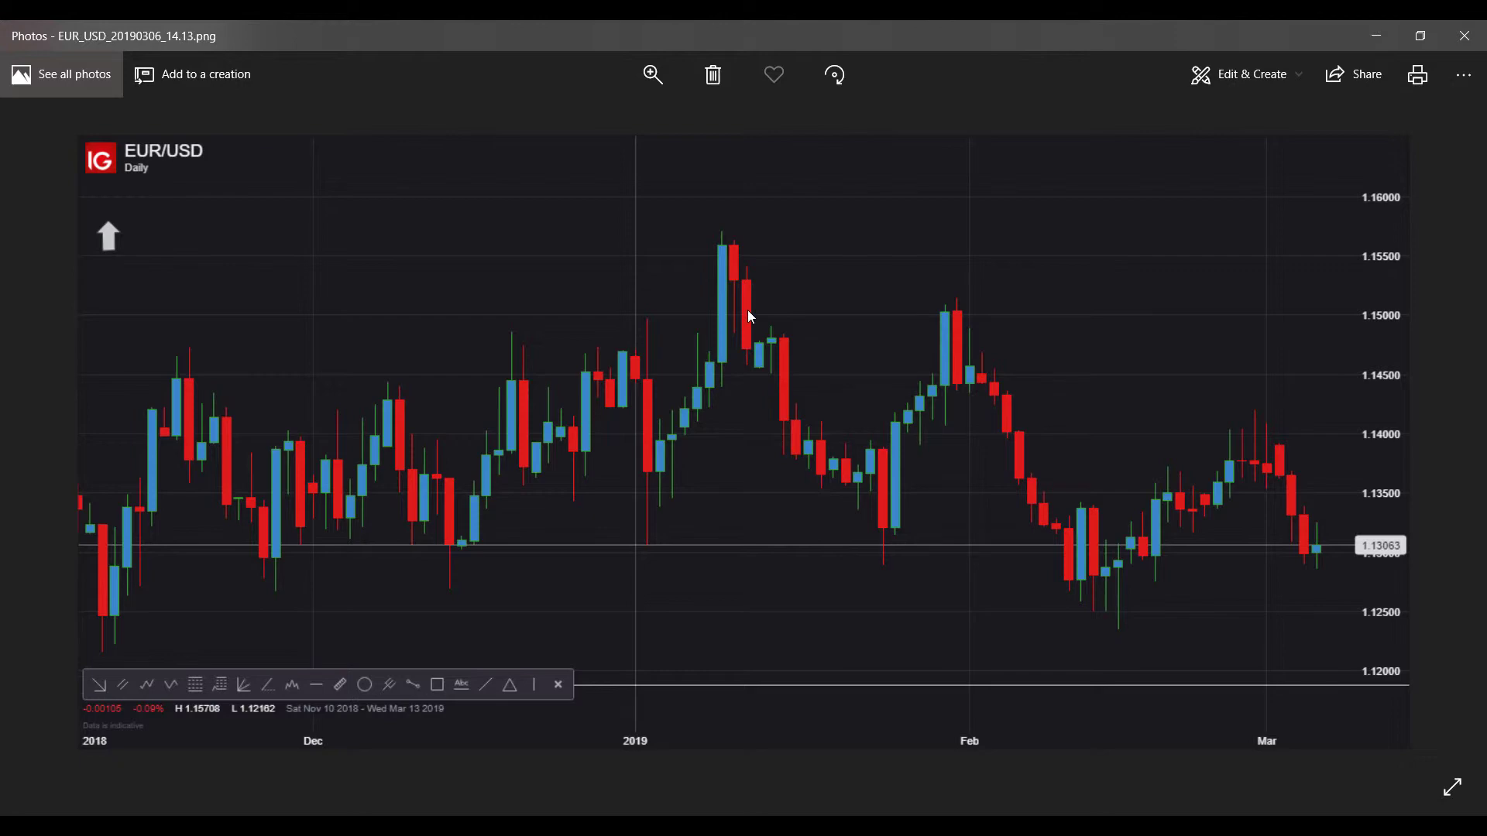
click(1368, 37)
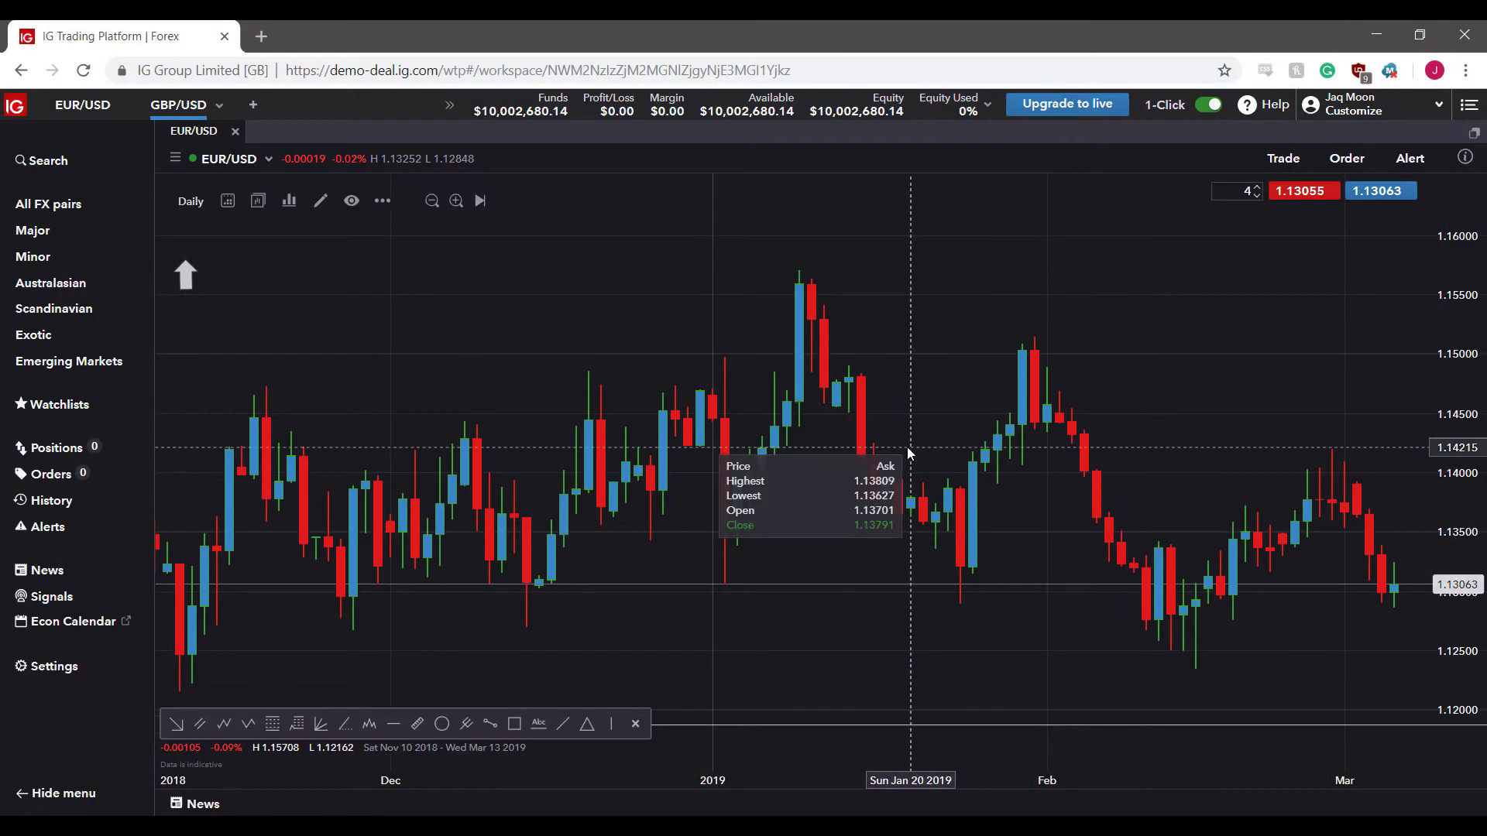